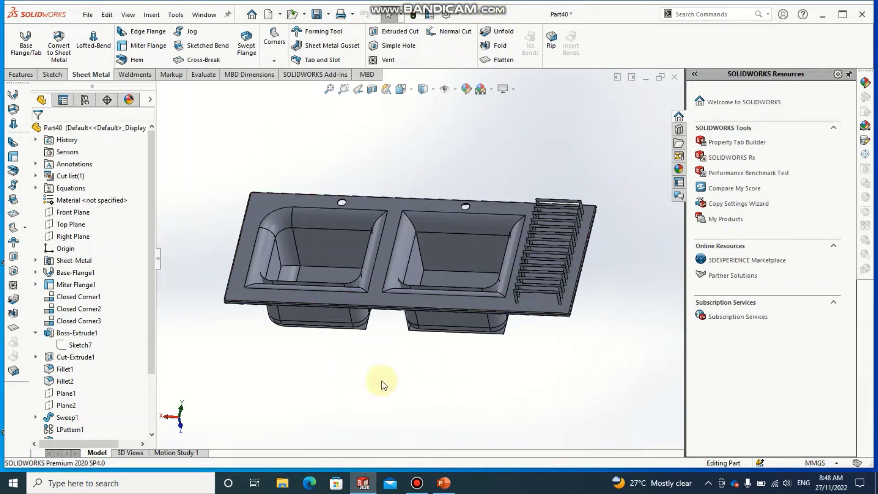
Create a new blank part document, Part43, leaving the finished sink in Part40.
click(269, 15)
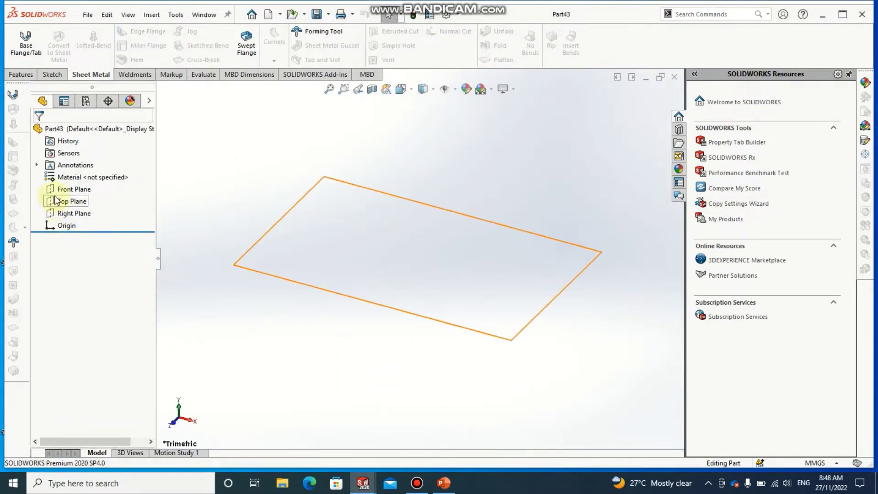
Sketch a center rectangle on the Front Plane, centred on the origin.
click(72, 189)
click(78, 173)
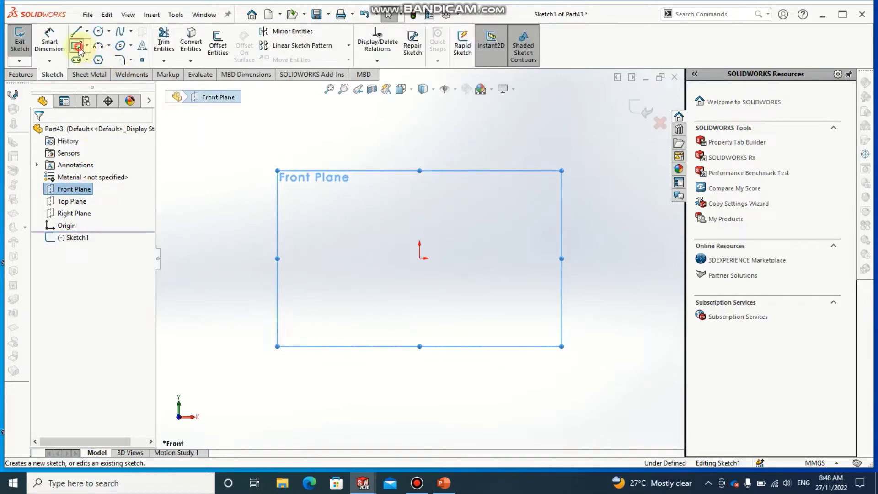
click(78, 47)
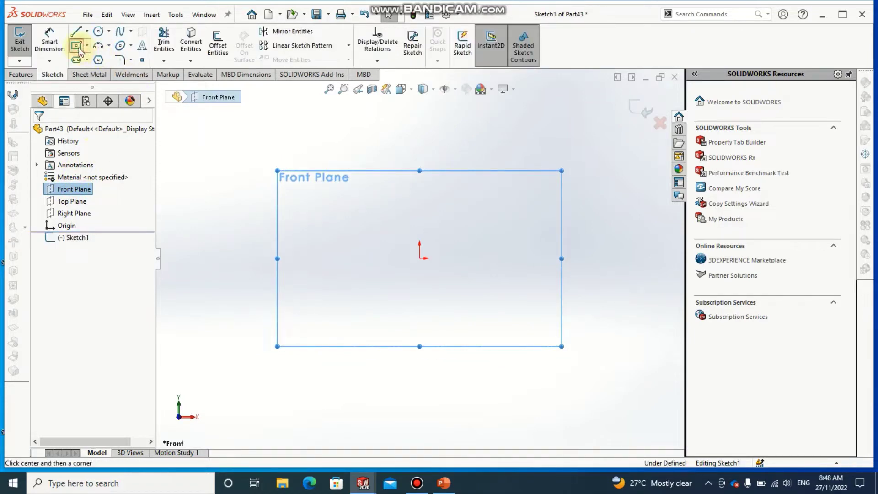
click(420, 259)
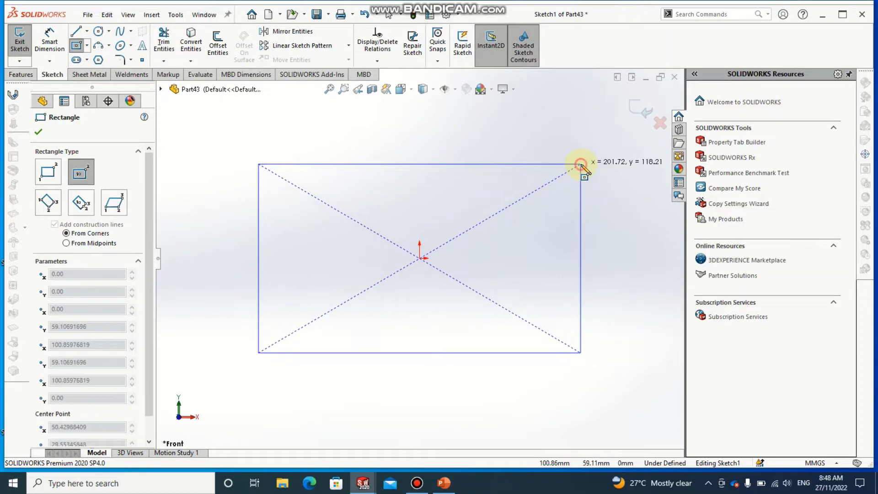
click(580, 163)
Dimension the rectangle 1200 mm wide and 500 mm tall.
click(37, 42)
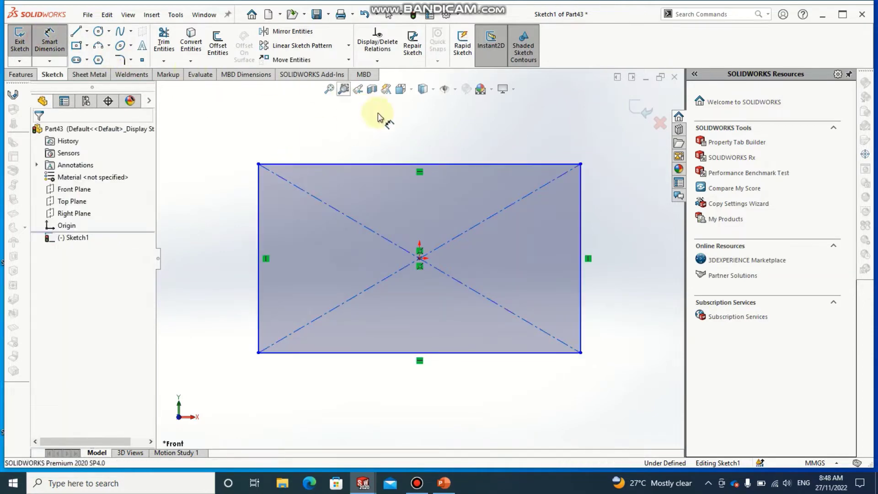
click(402, 148)
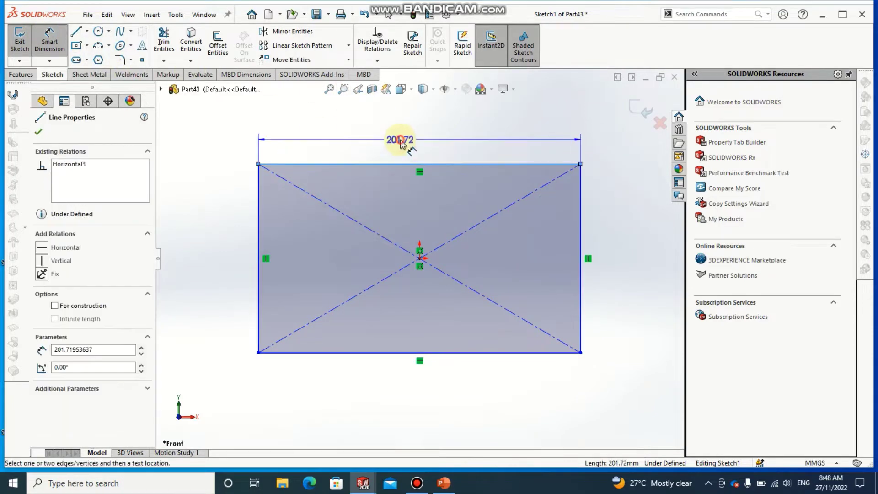
click(403, 141)
text(1200)
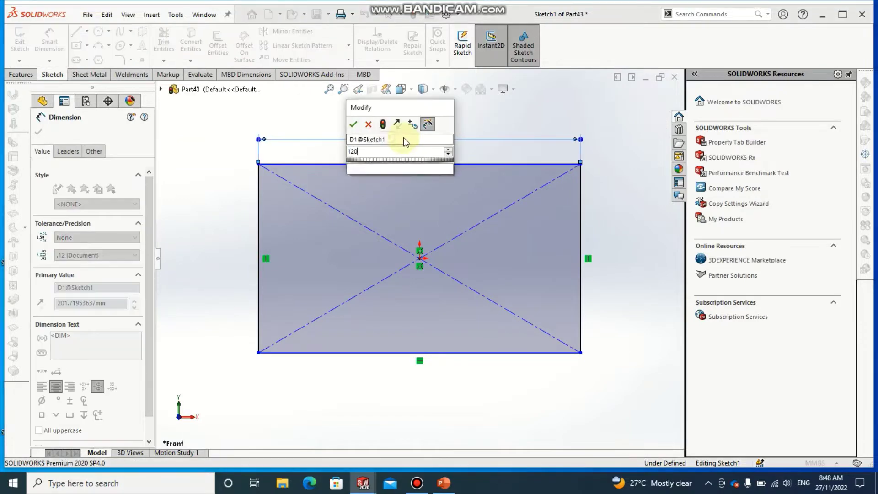
key(Return)
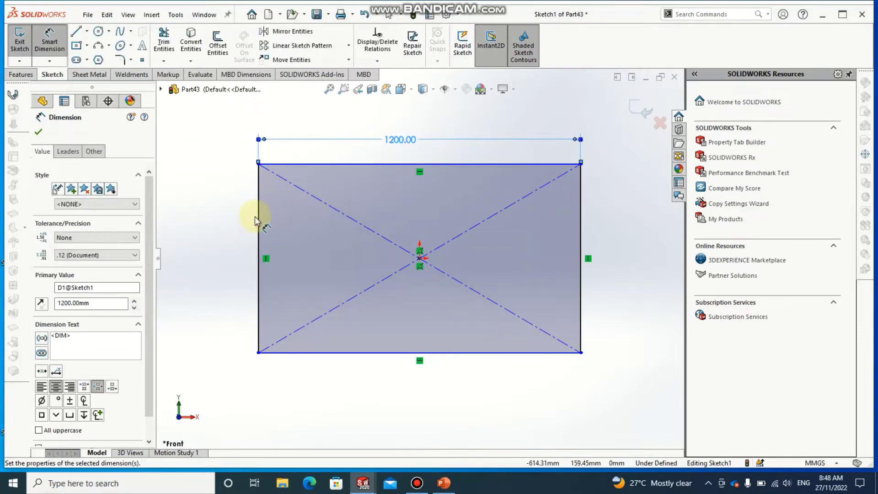
click(257, 220)
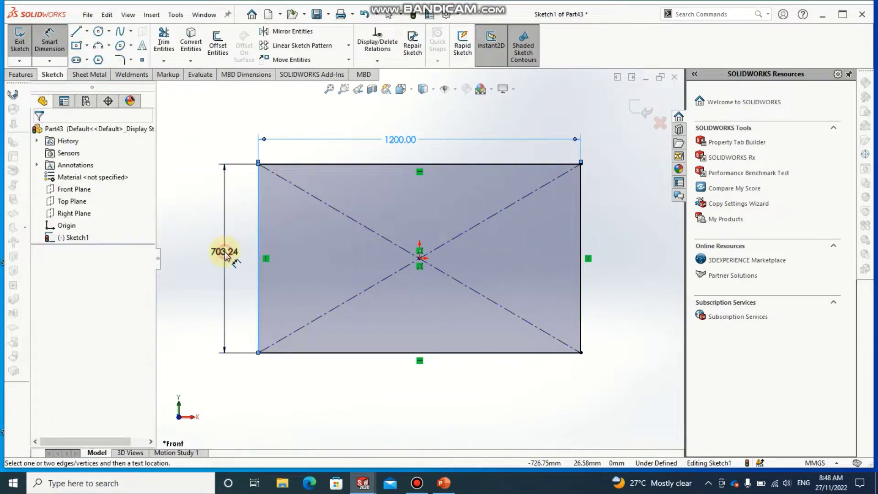
click(226, 255)
text(500)
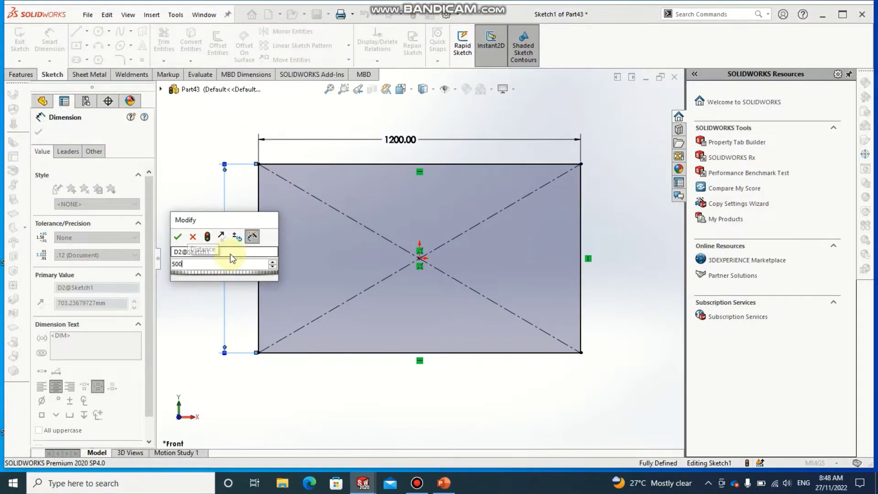
key(Return)
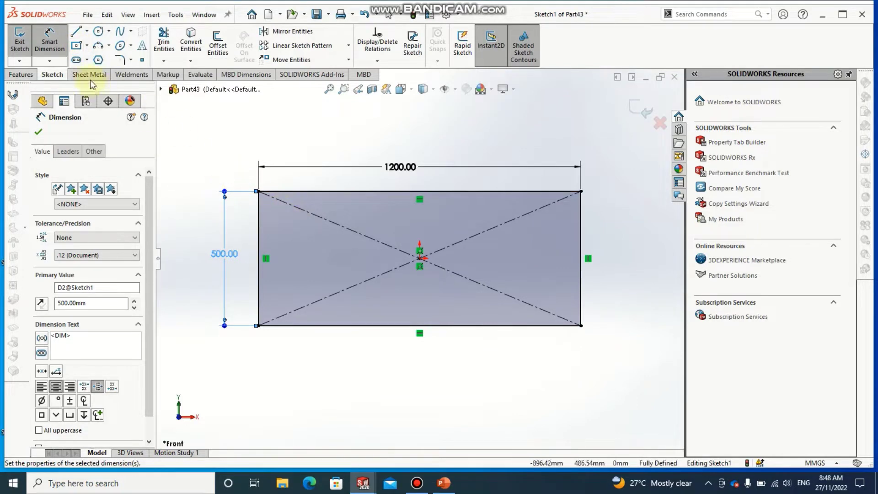
Draw two corner rectangles side by side inside the outline, left of centre and at centre.
click(77, 46)
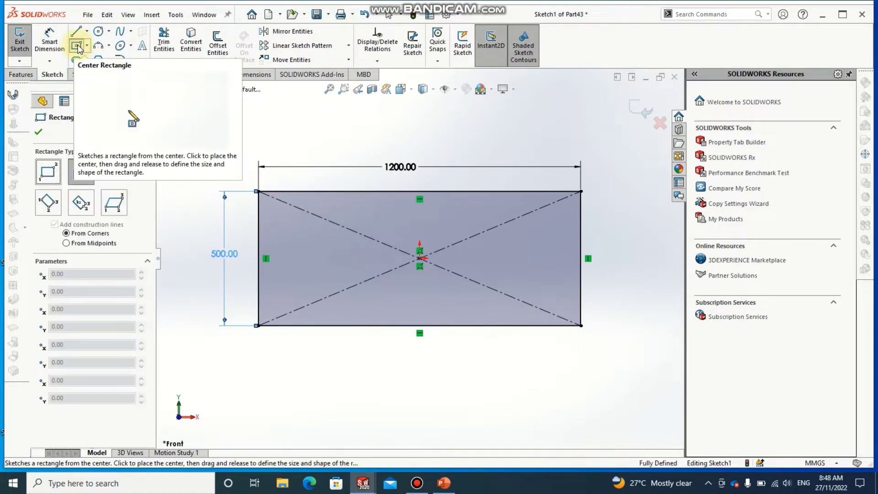
click(277, 204)
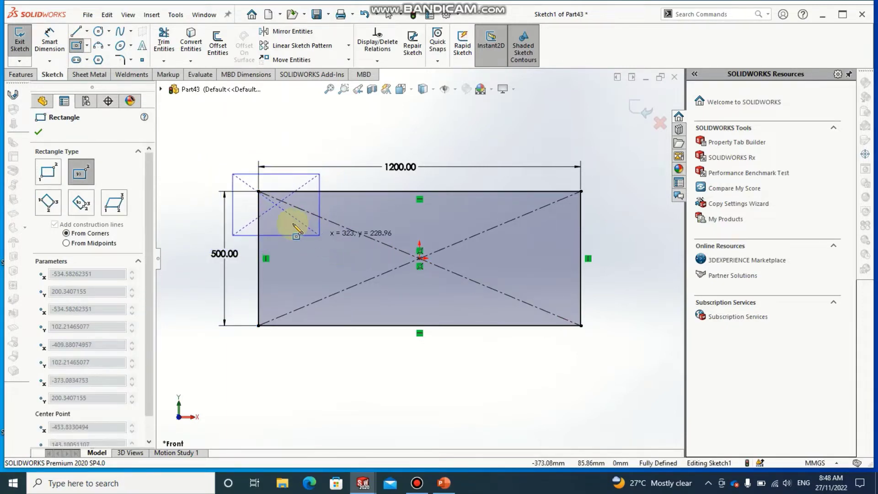
key(Escape)
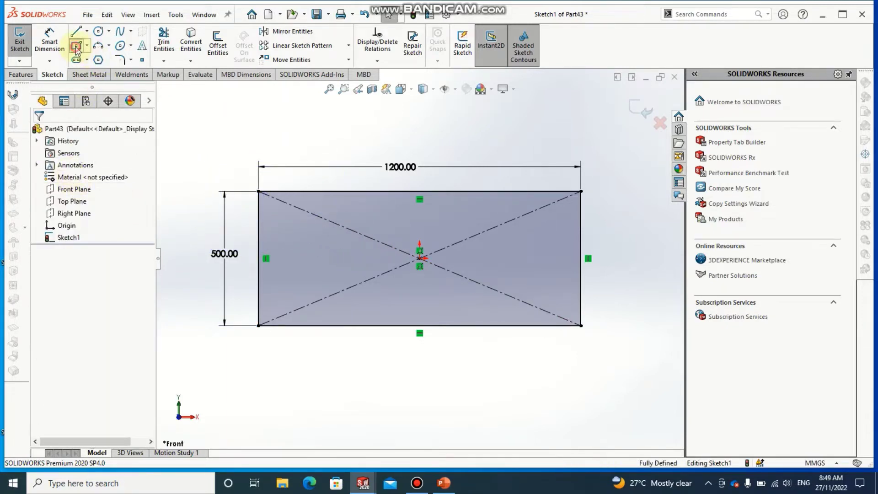
click(76, 45)
click(48, 171)
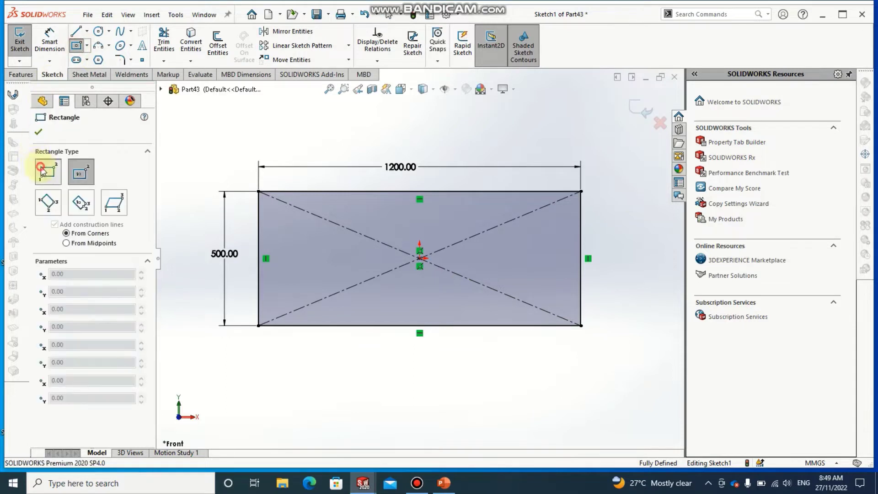
click(273, 205)
click(358, 306)
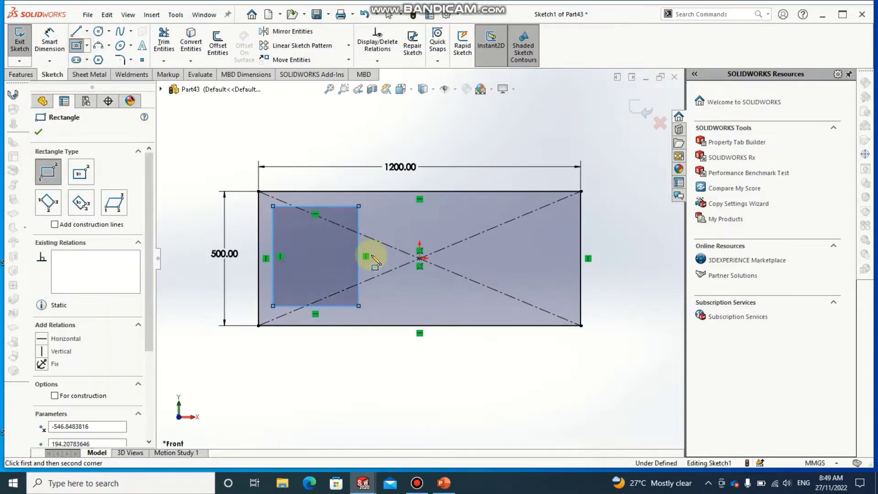
click(388, 206)
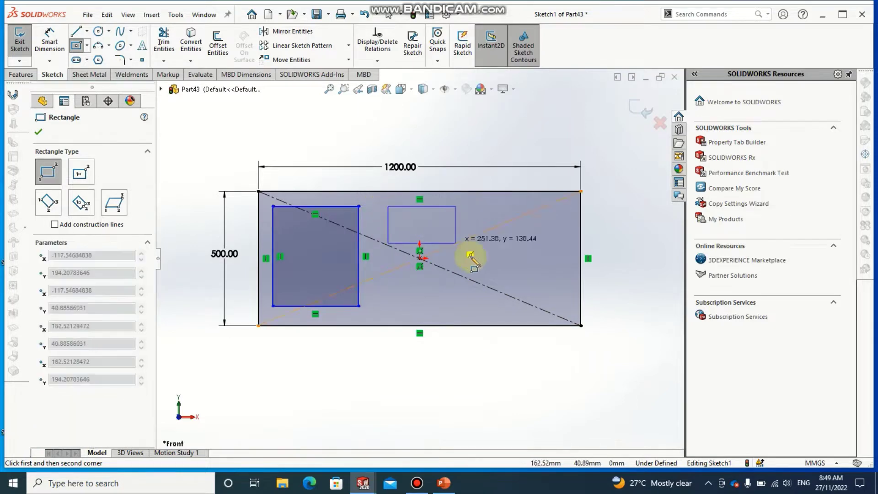
click(474, 305)
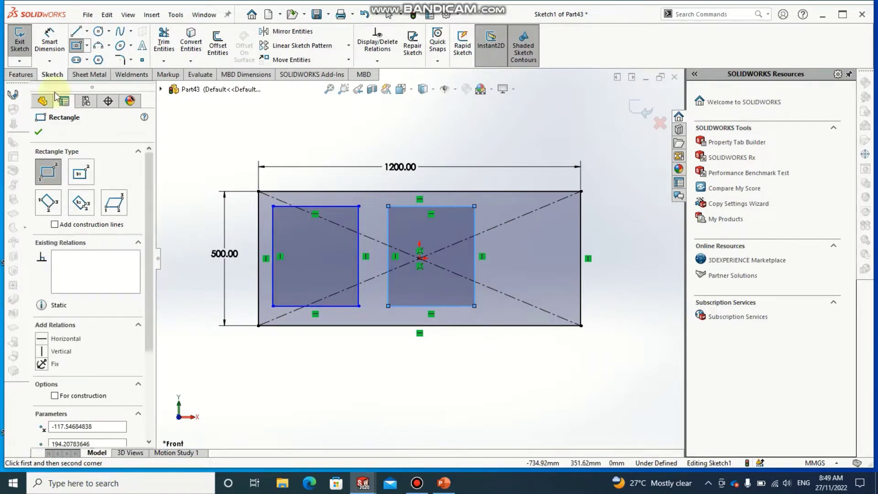
key(Escape)
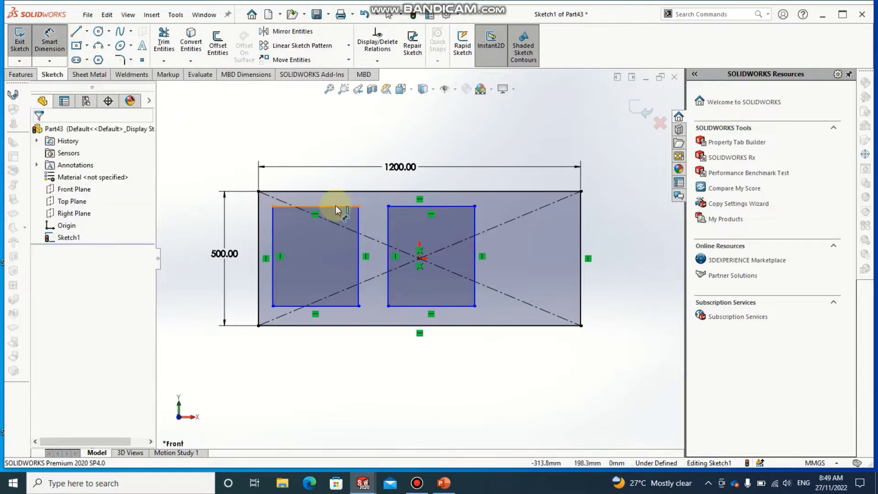
Size the left bowl rectangle to 350 × 350 mm.
click(339, 206)
click(319, 180)
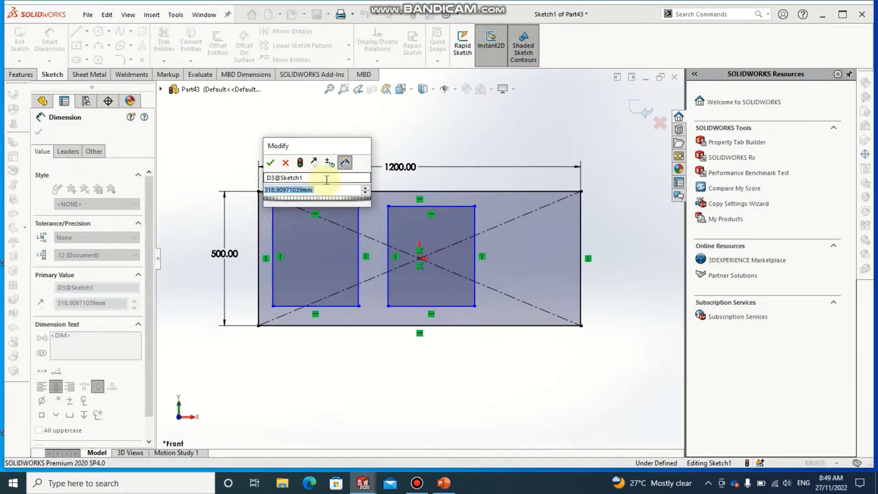
text(350)
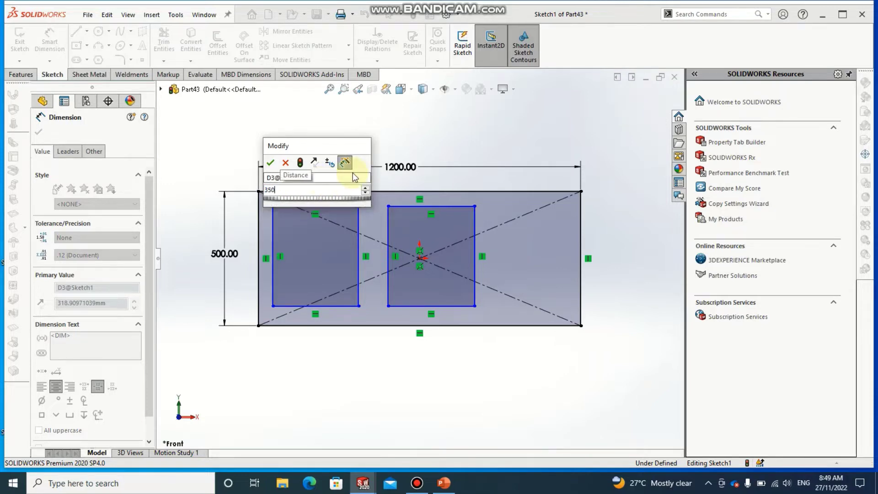
key(Escape)
click(274, 242)
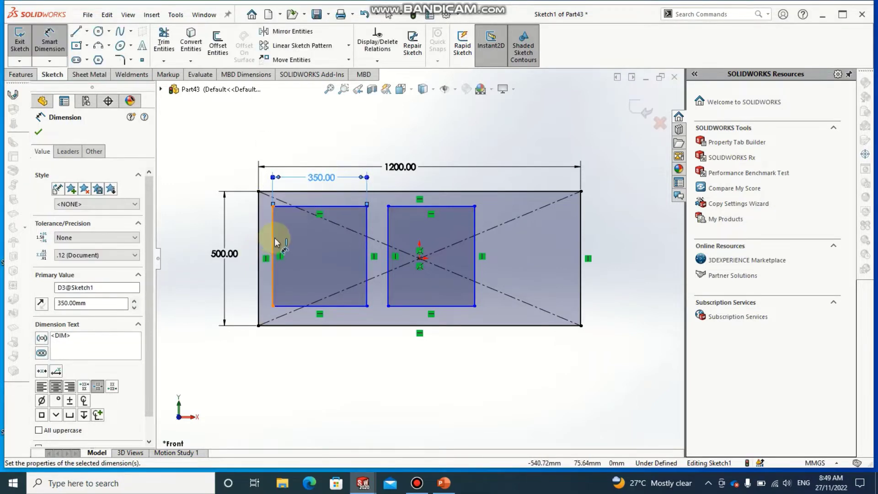
click(192, 234)
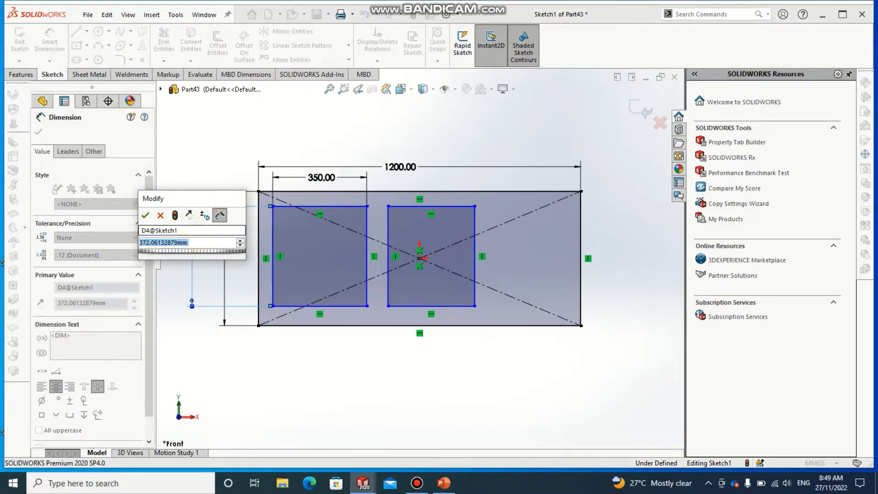
text(350)
key(Return)
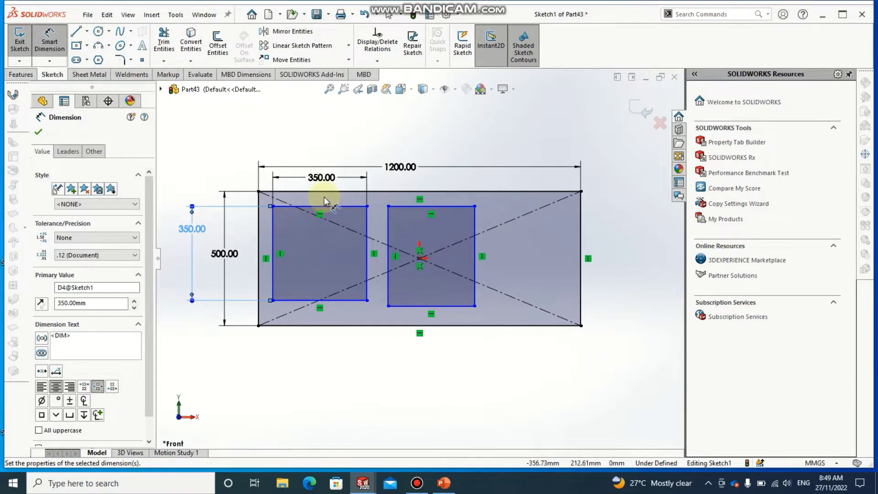
Offset the left bowl's top edge 75 mm below the outline's top edge.
click(336, 206)
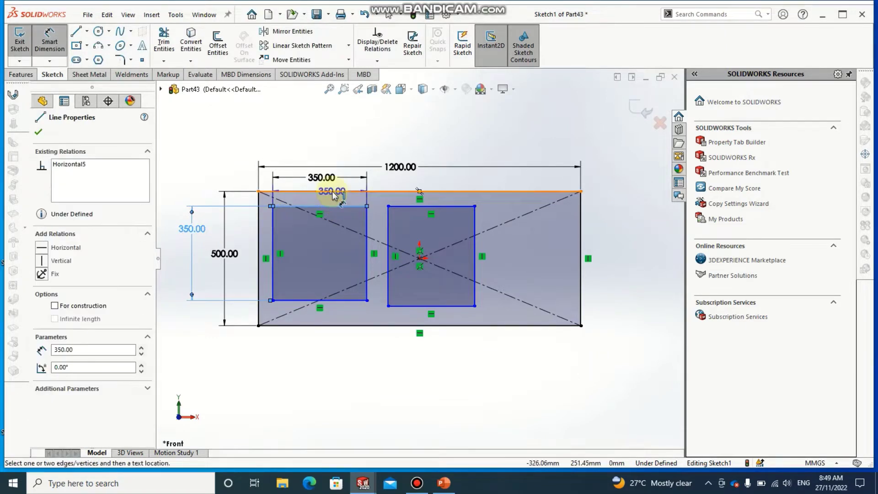
click(335, 192)
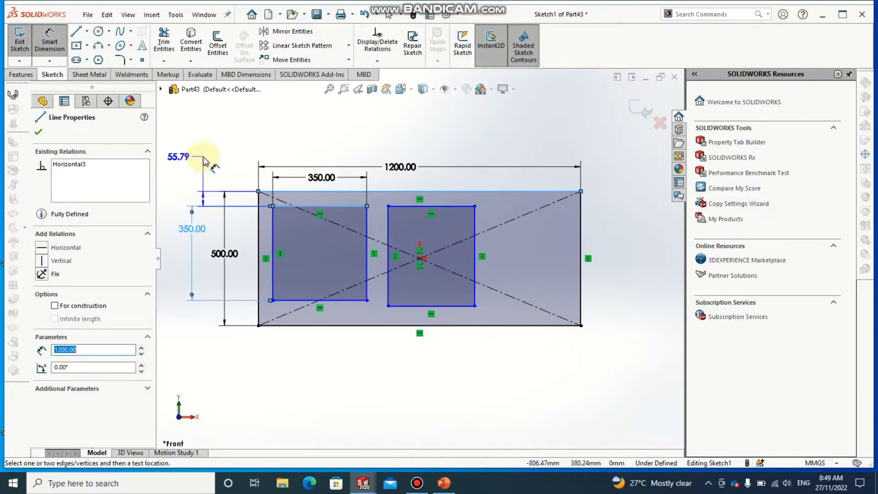
click(205, 159)
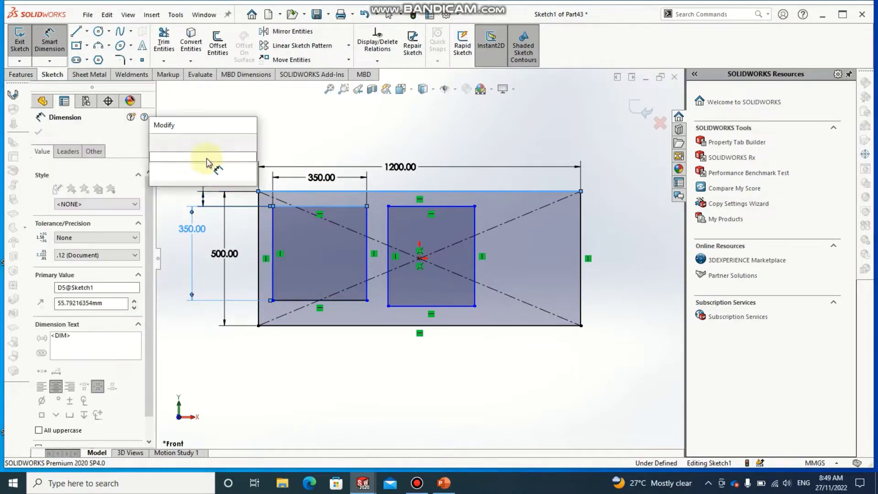
text(7)
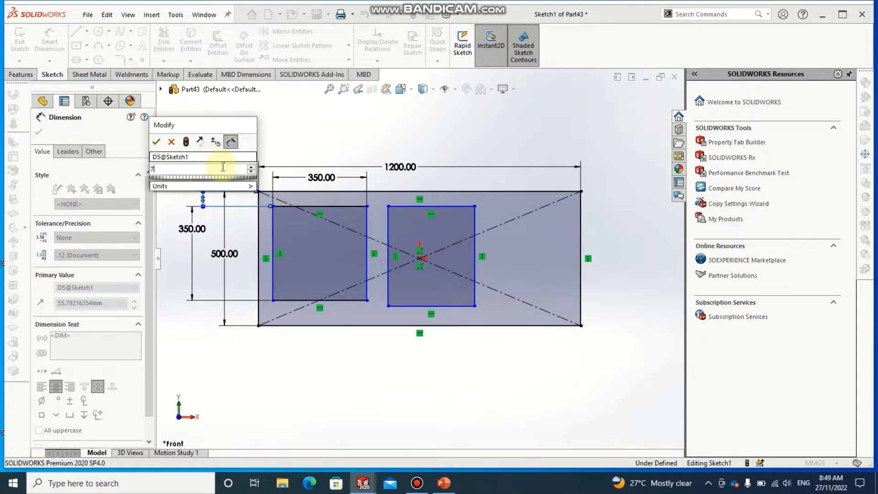
text(5)
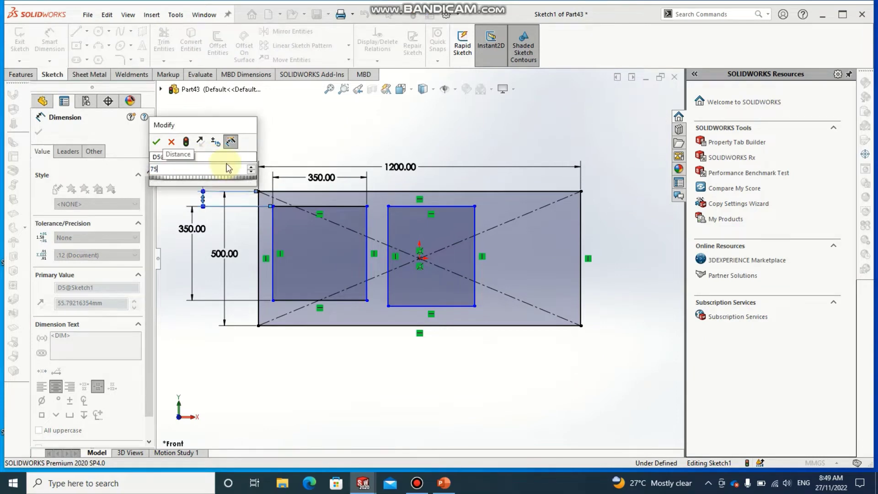
key(Return)
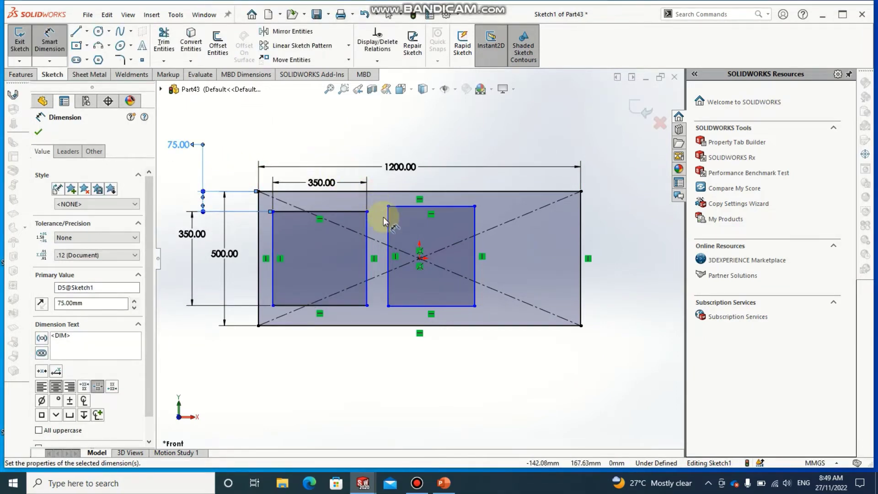
click(451, 208)
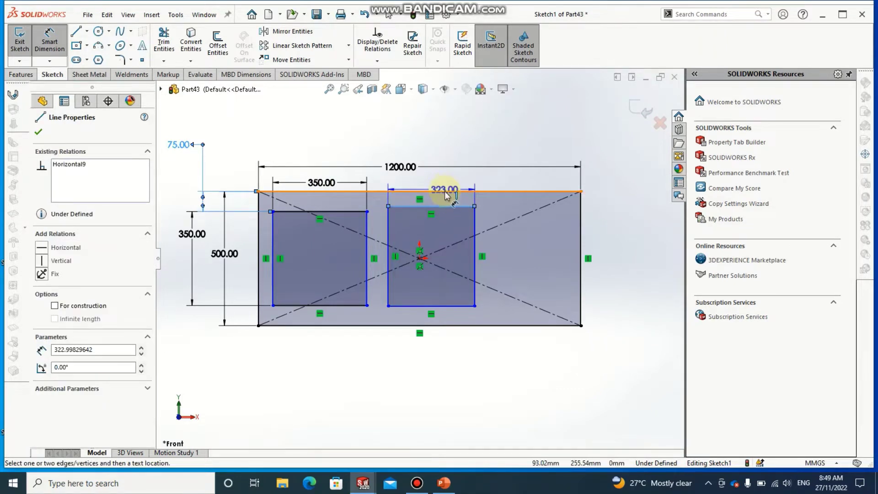
key(Escape)
click(352, 212)
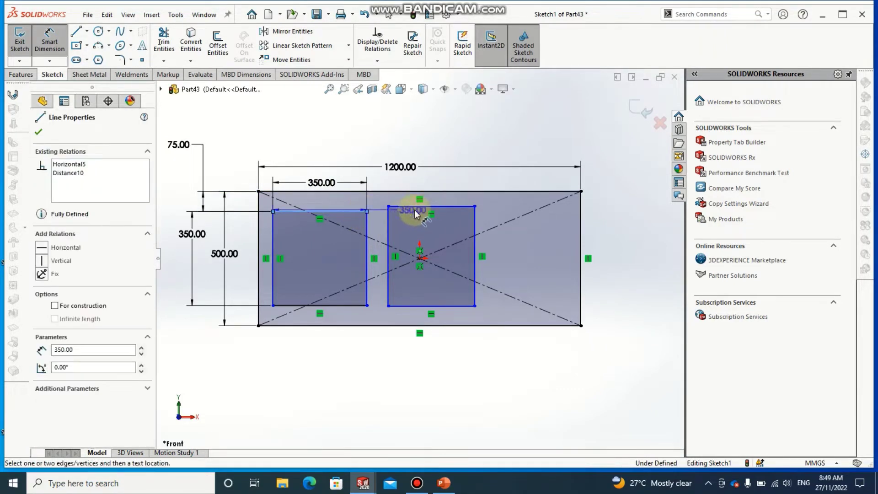
key(Escape)
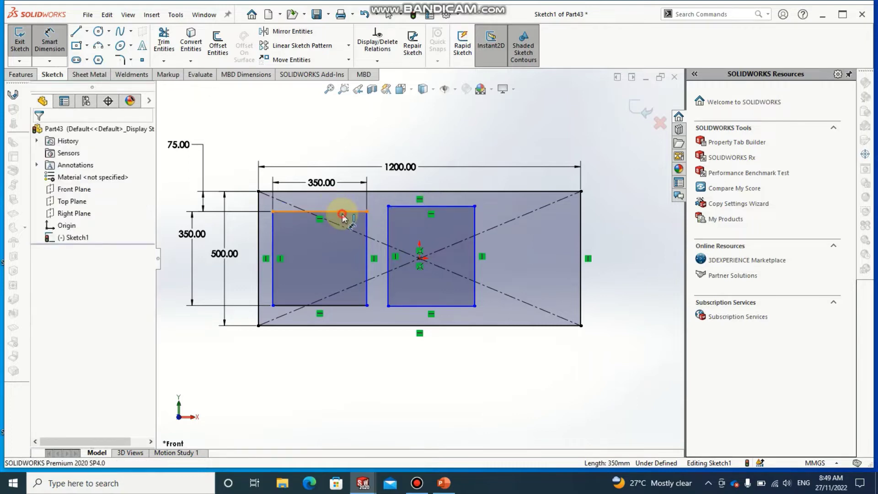
Add an Equal relation between the two bowl openings' top edges.
click(425, 202)
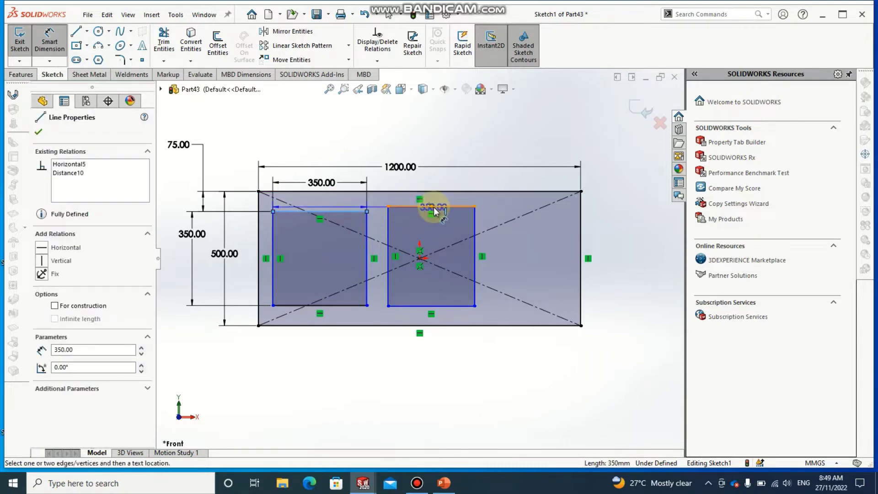
key(Escape)
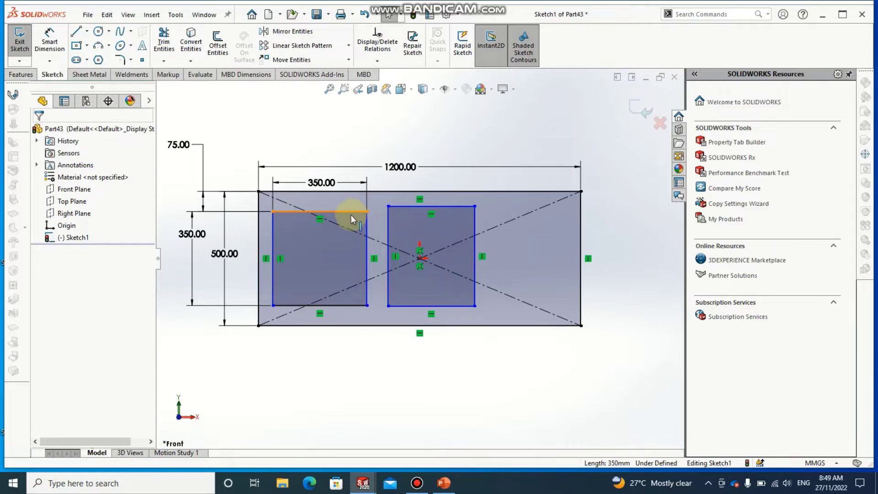
click(385, 219)
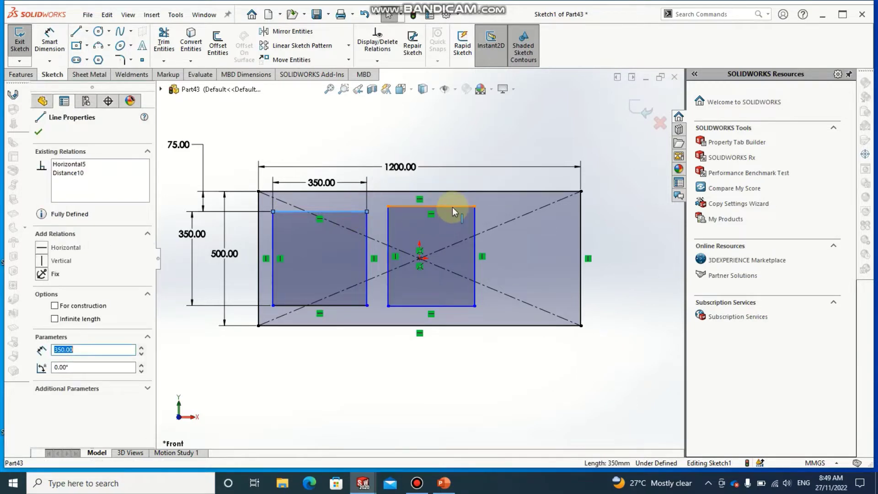
ctrl+click(453, 207)
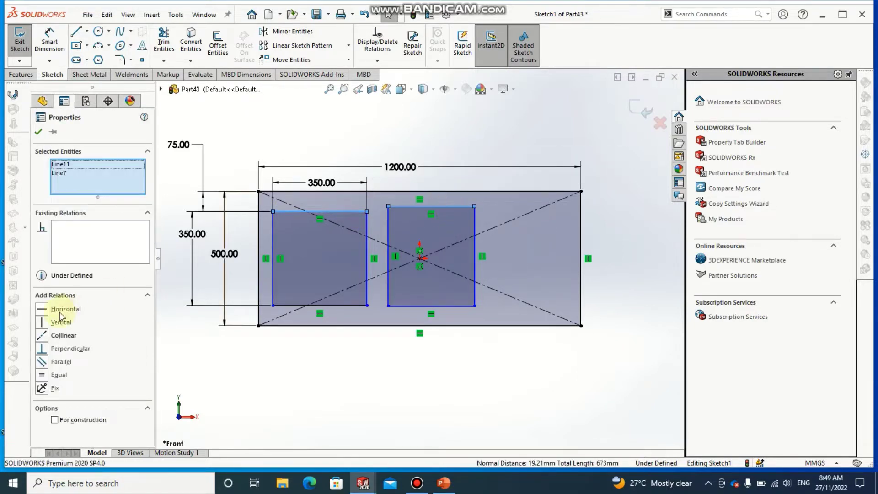
click(41, 377)
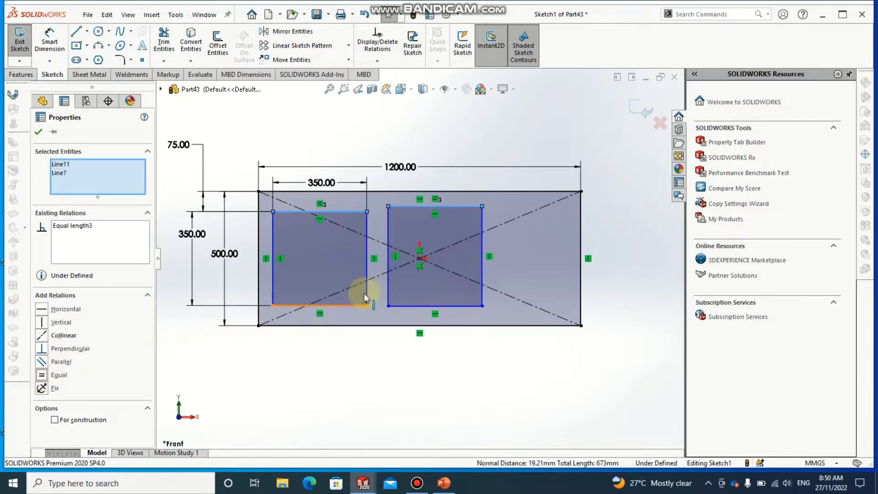
Add an Equal relation between the left bowl's right edge and the right bowl's left edge.
click(365, 268)
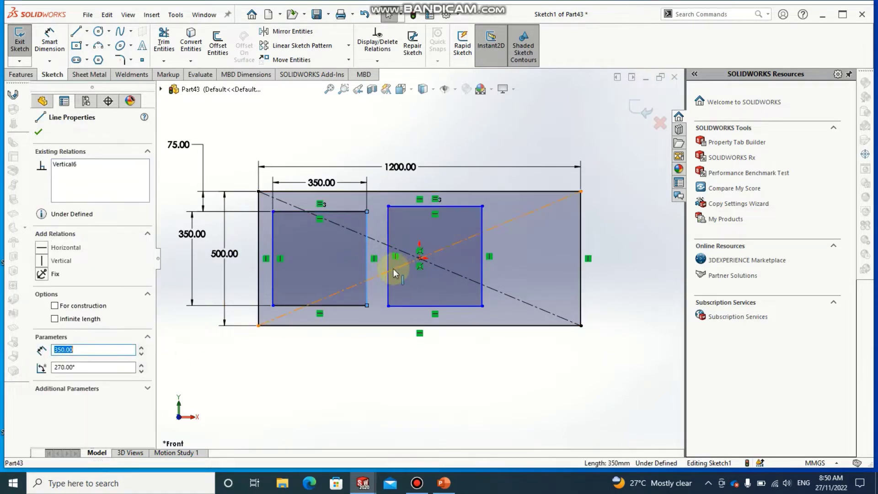
ctrl+click(388, 269)
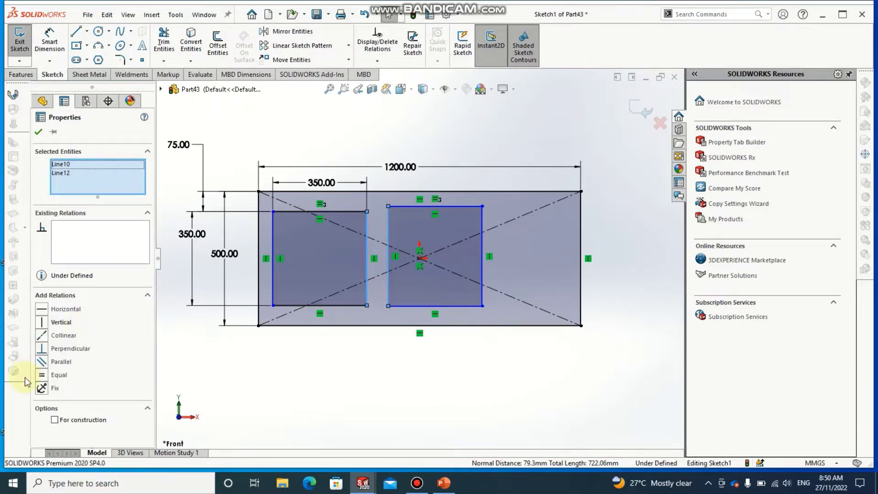
click(48, 375)
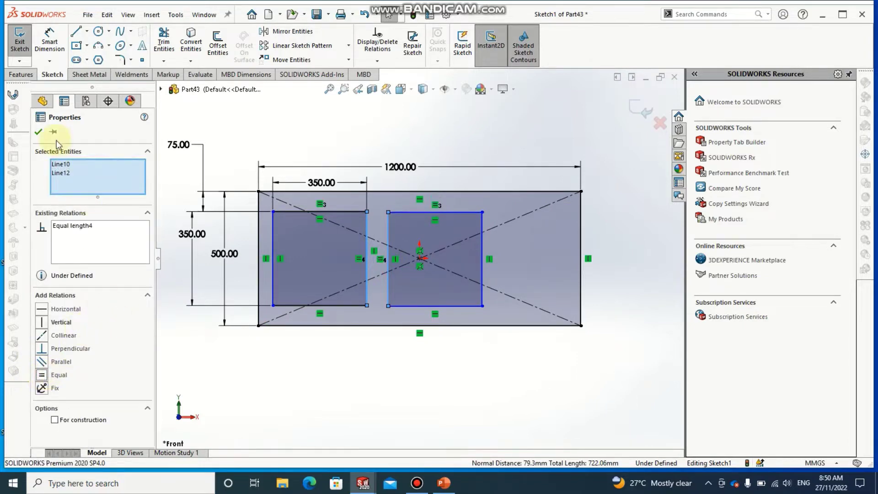
click(38, 132)
click(50, 41)
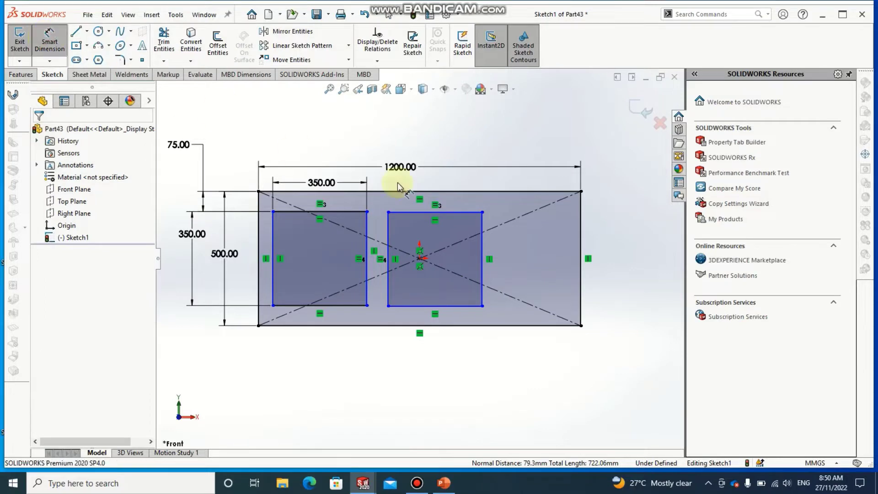
Dimension the right bowl's top edge 75 mm below the deck's top edge (D6).
click(448, 211)
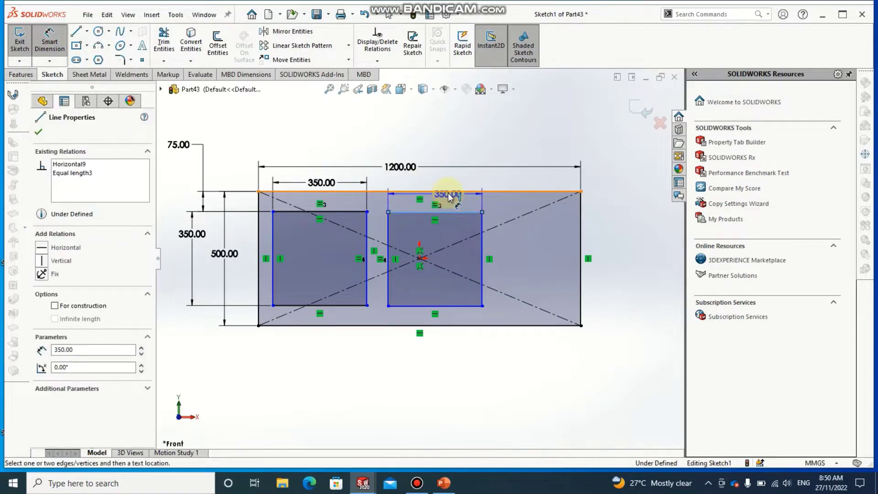
click(450, 191)
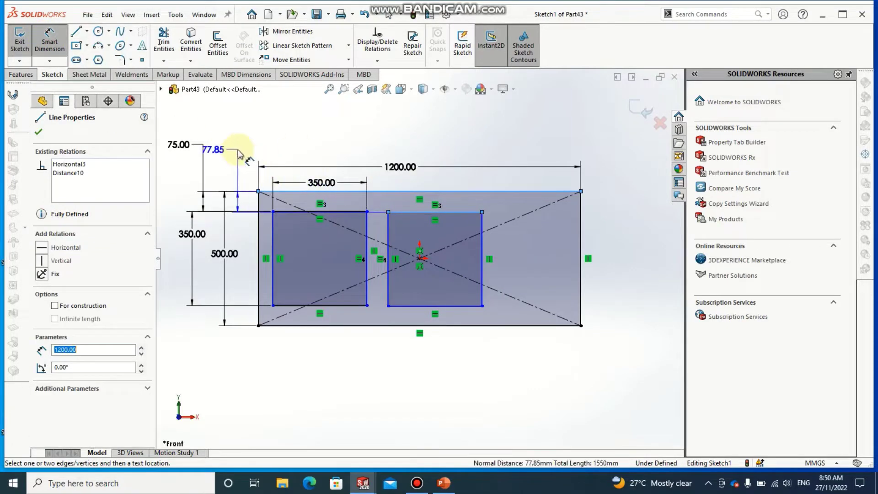
click(242, 158)
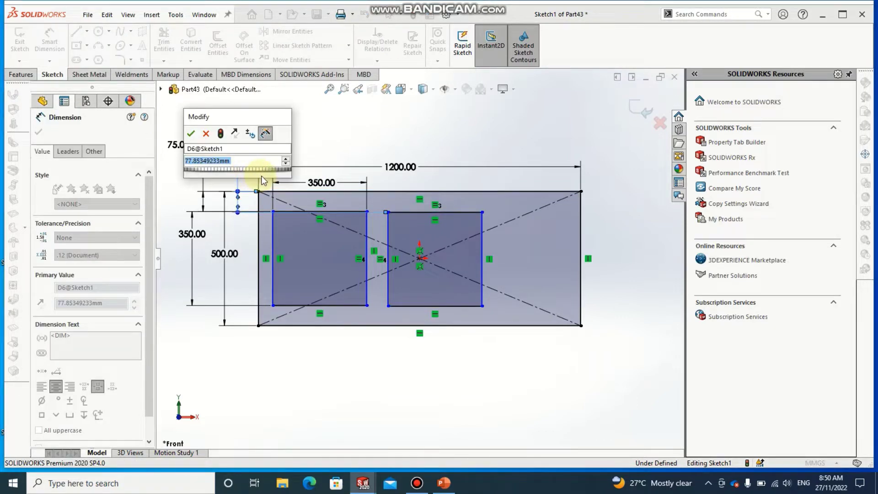
text(75)
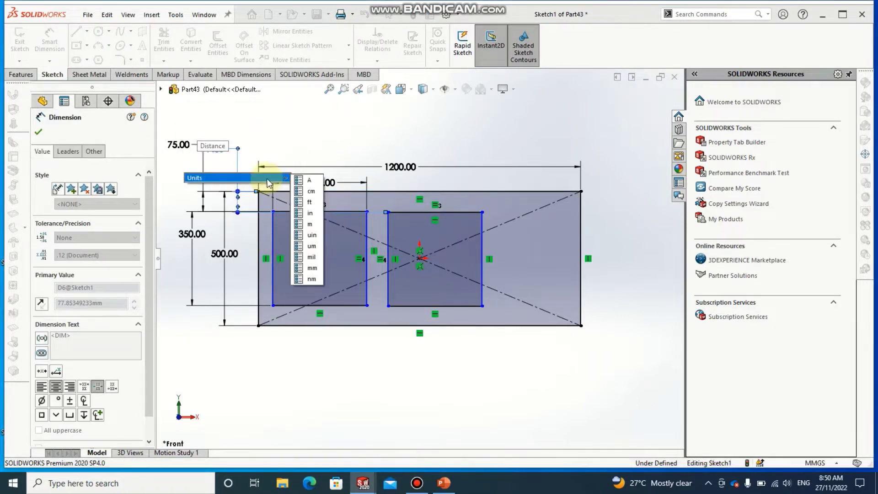
key(Return)
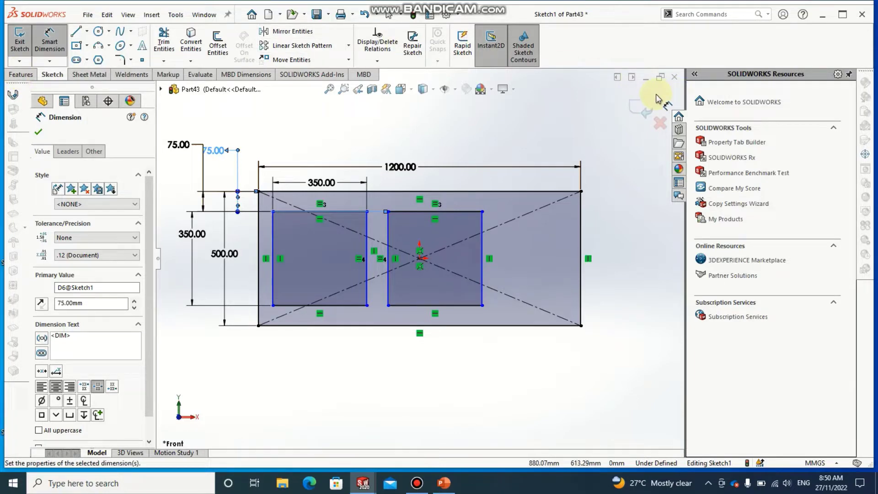
Create Base-Flange1 from the sketch: a flat 1200 × 500 sheet-metal deck with two openings.
click(78, 74)
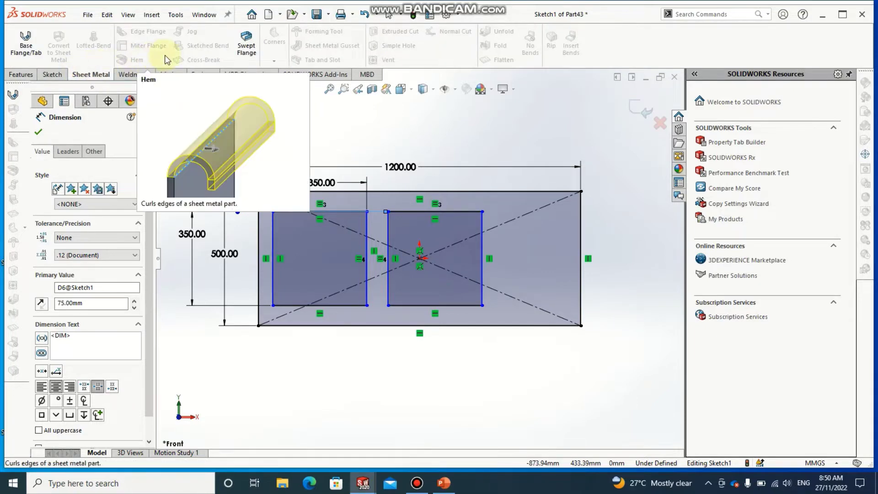
click(18, 53)
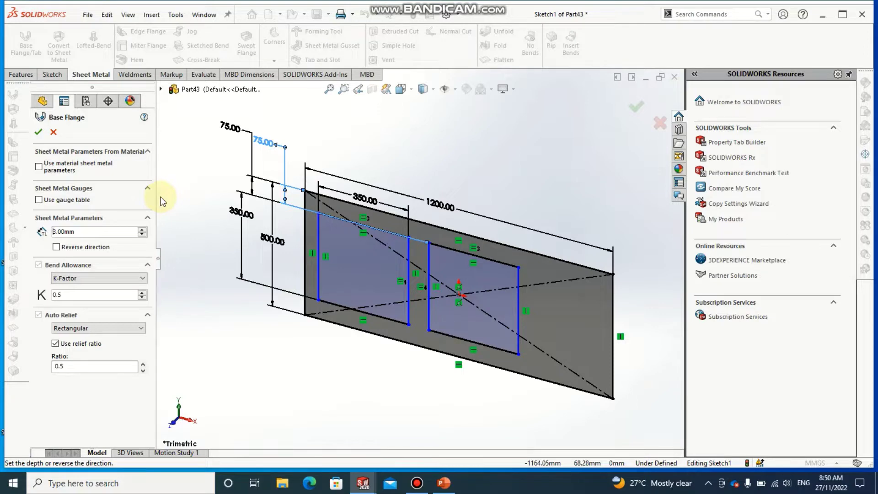
click(39, 132)
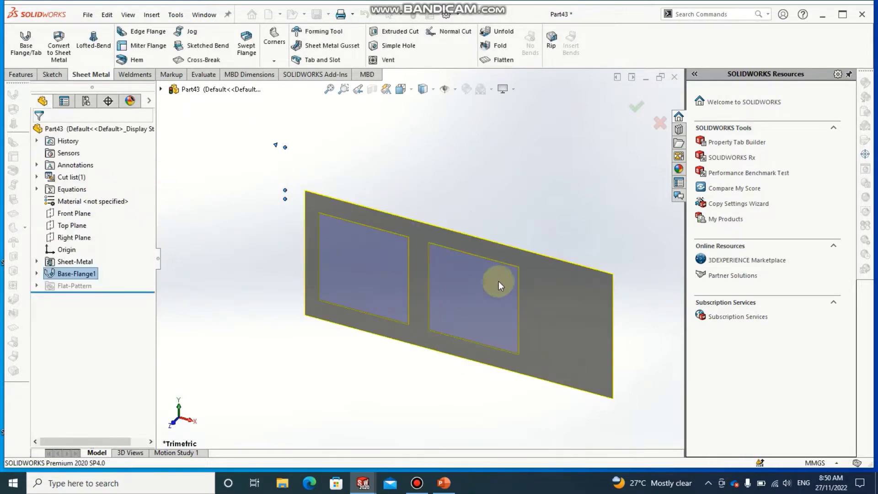
key(ctrl+1)
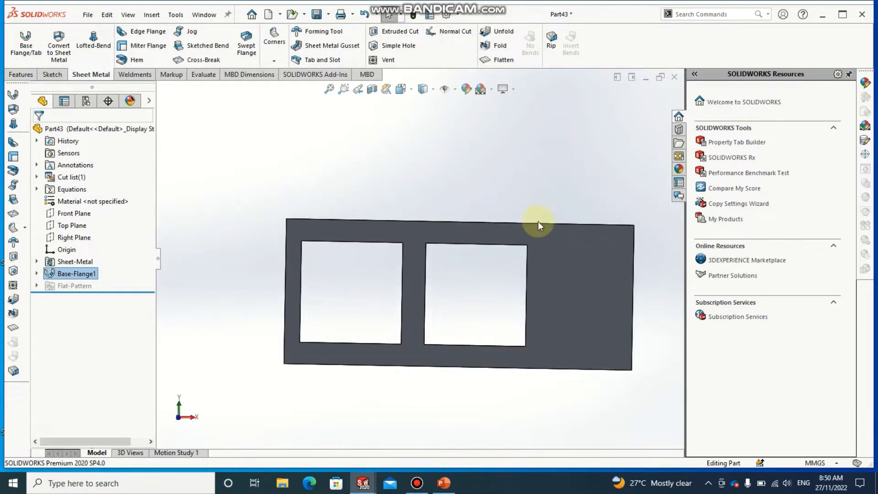
key(space)
Orient the view to Bottom and open Sketch6 on the plate's thin edge face.
click(328, 323)
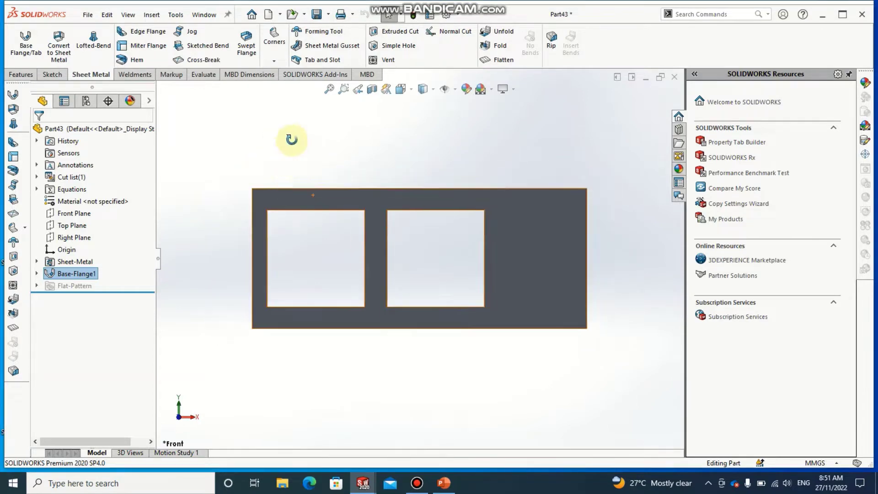
middle_drag(290, 137, 342, 284)
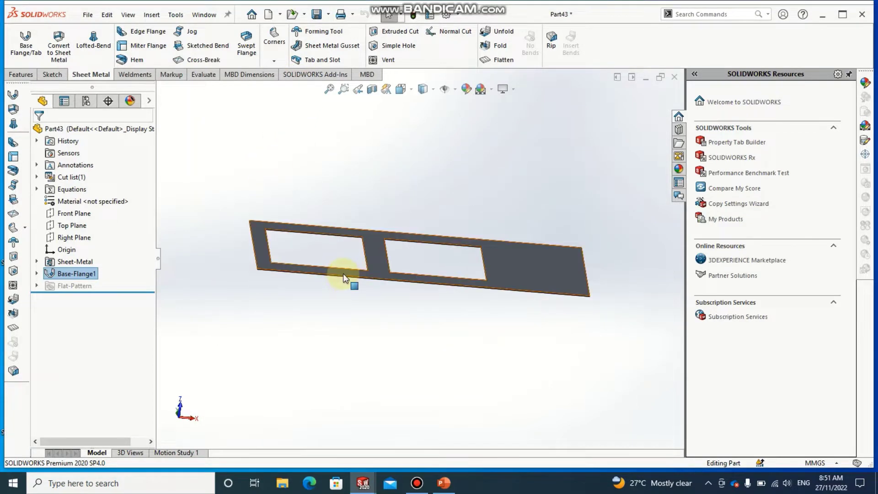
key(space)
click(334, 346)
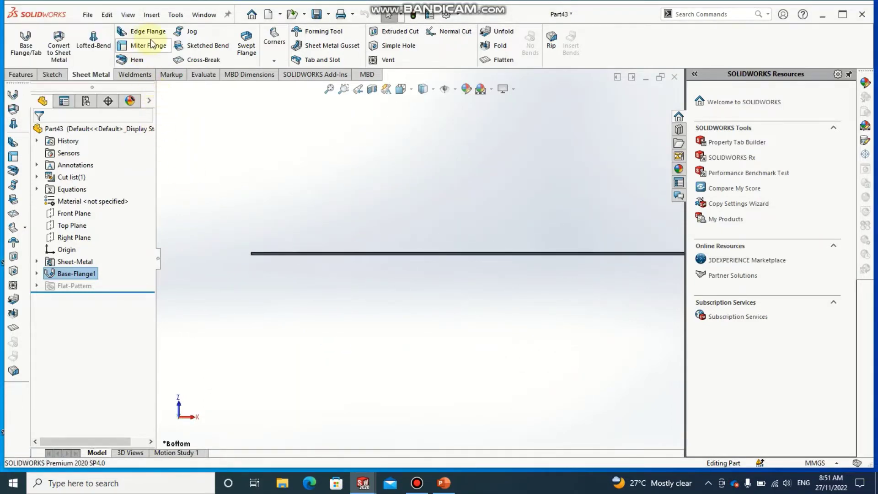
scroll(277, 257, down, 1)
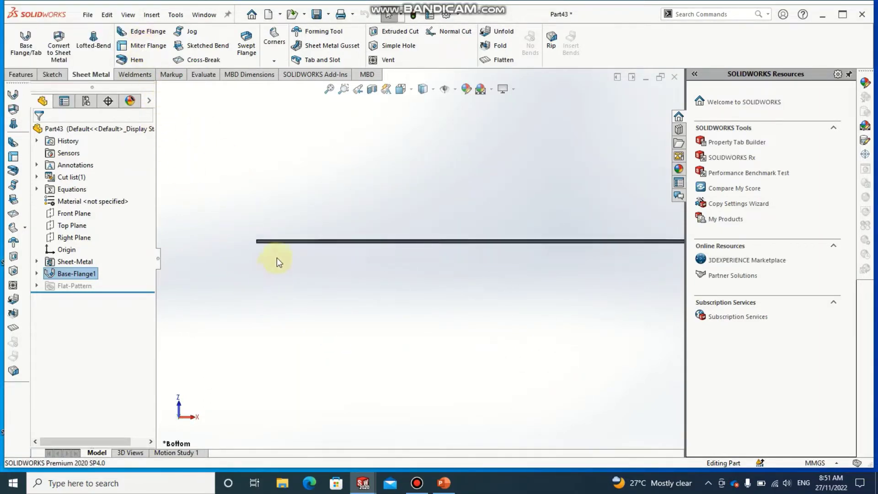
scroll(285, 240, down, 2)
right_click(304, 221)
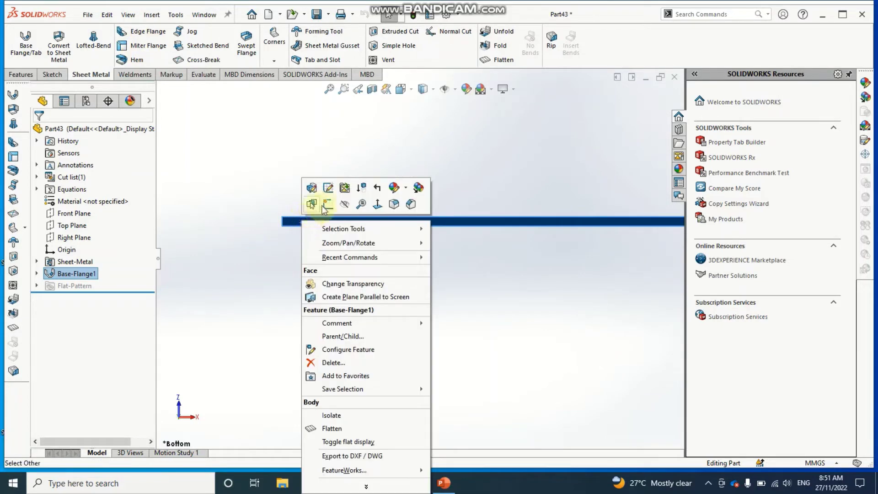
click(326, 205)
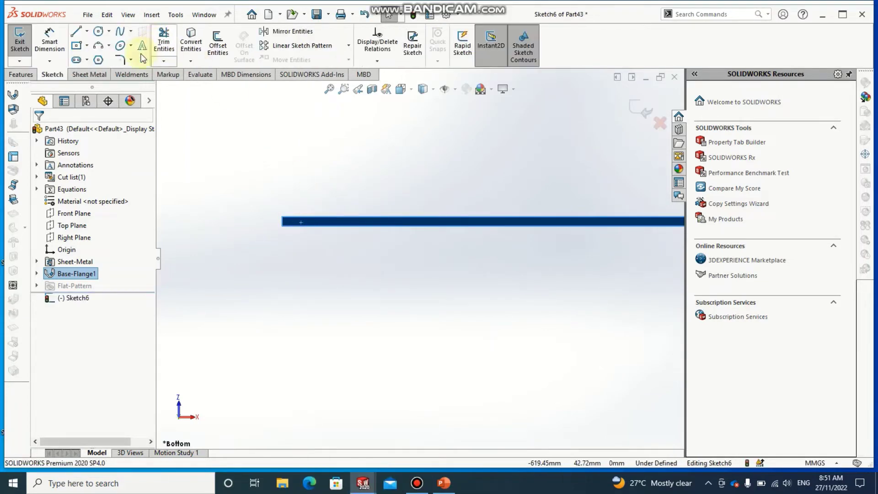
Draw a three-line open hook from the bar's end corner: up, across, then a short drop.
click(81, 75)
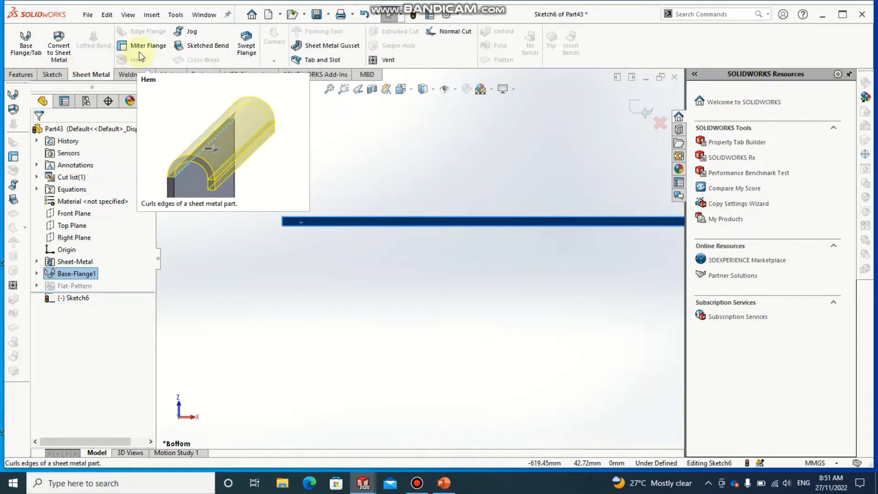
click(50, 74)
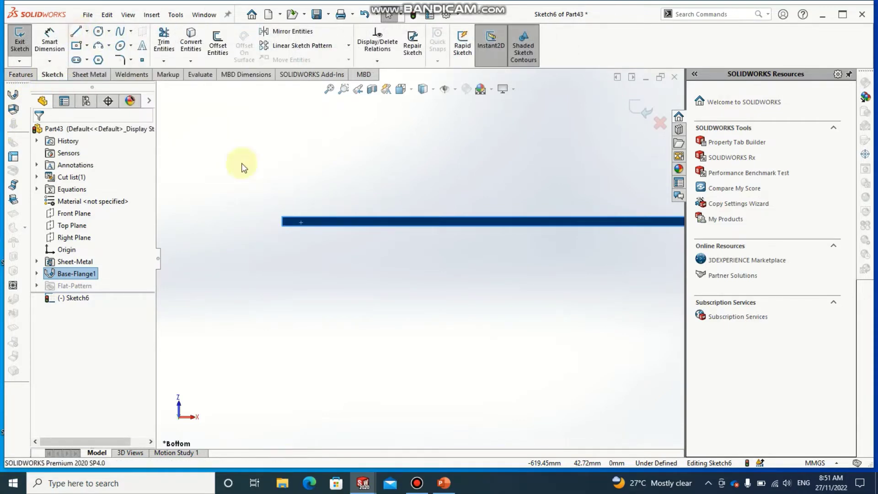
scroll(293, 213, down, 1)
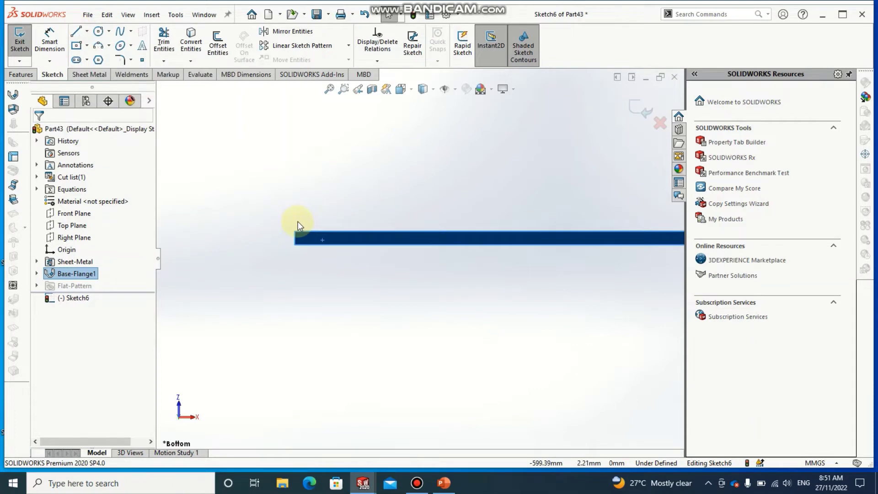
click(76, 31)
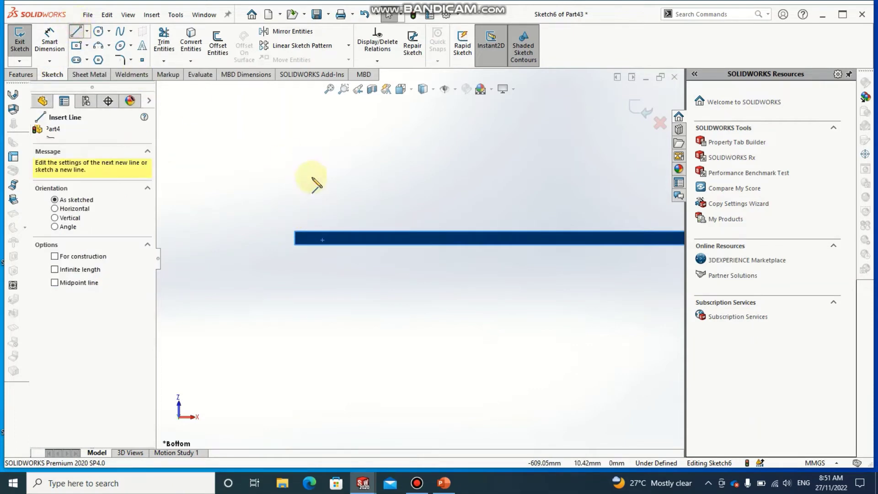
click(294, 231)
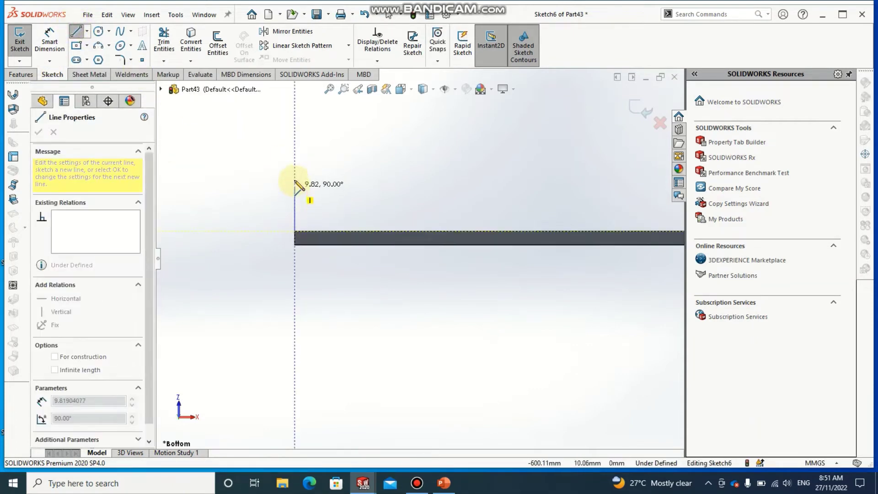
click(295, 167)
click(342, 167)
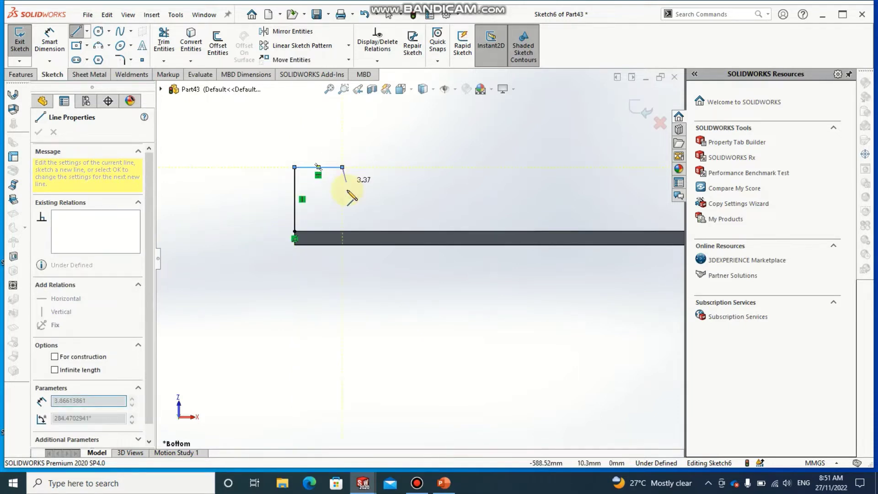
double_click(342, 196)
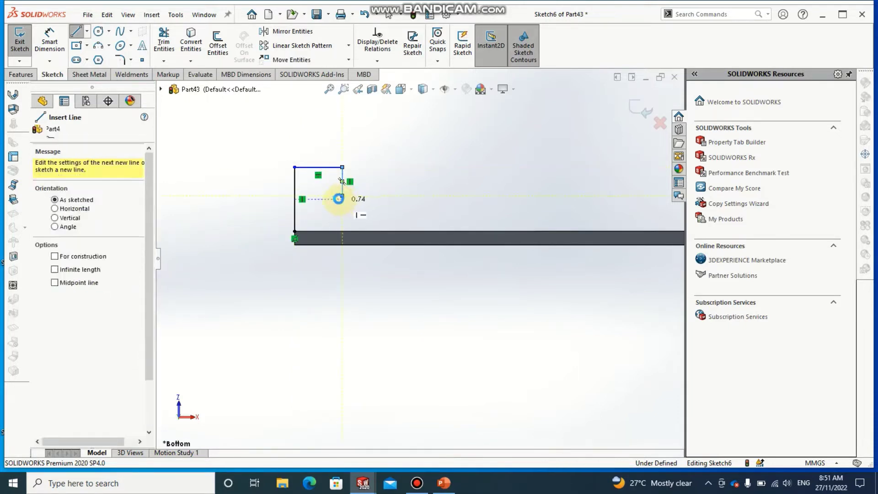
key(Escape)
click(51, 40)
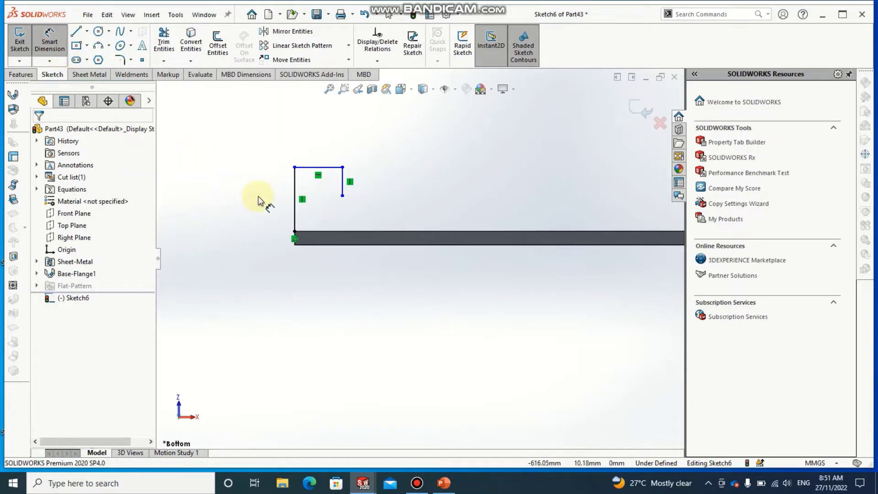
click(295, 211)
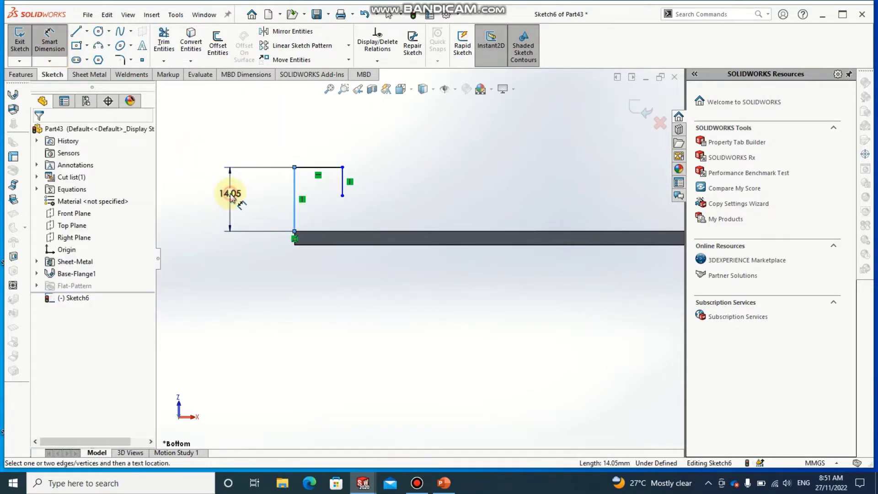
Dimension the hook's height and top width, initially both 10 mm.
click(231, 194)
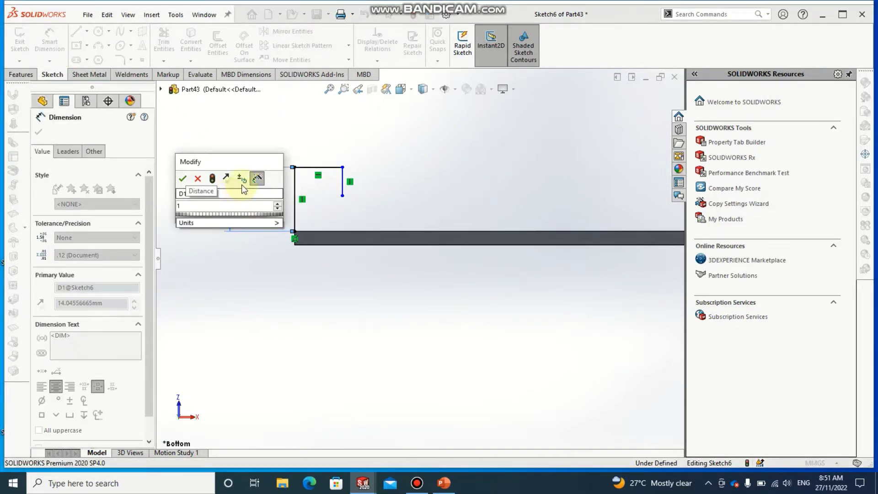
text(10)
key(Return)
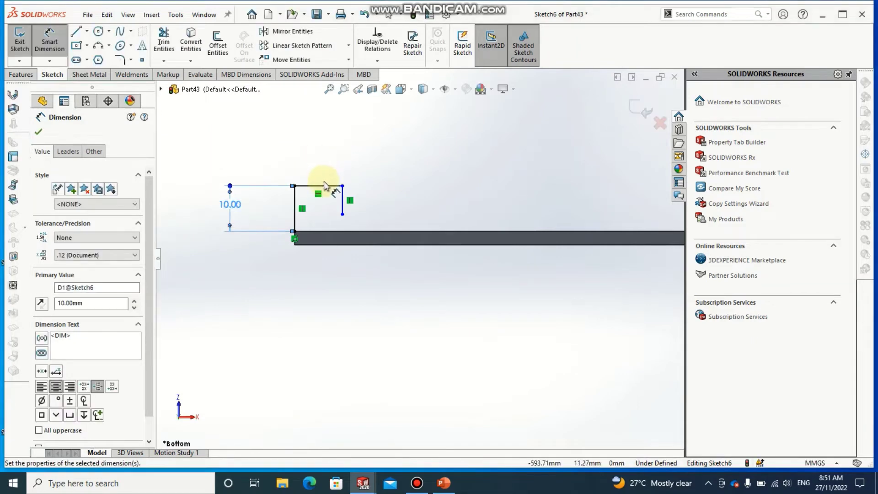
click(328, 184)
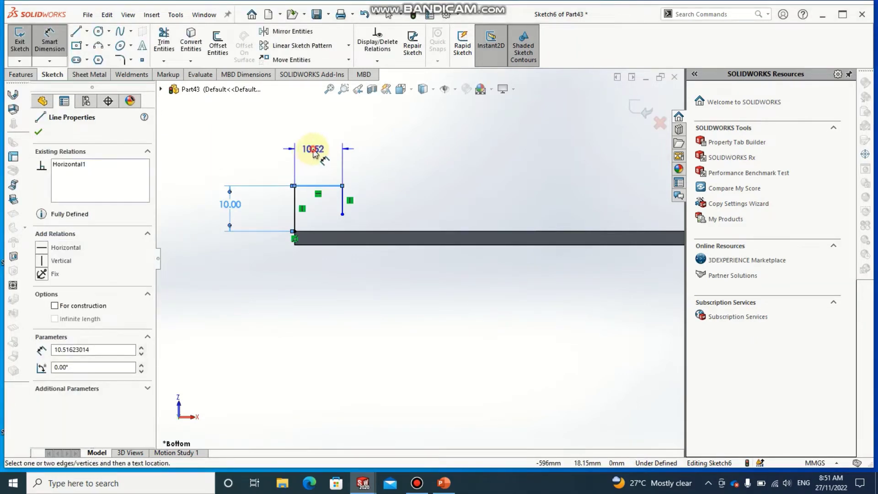
double_click(308, 152)
text(10)
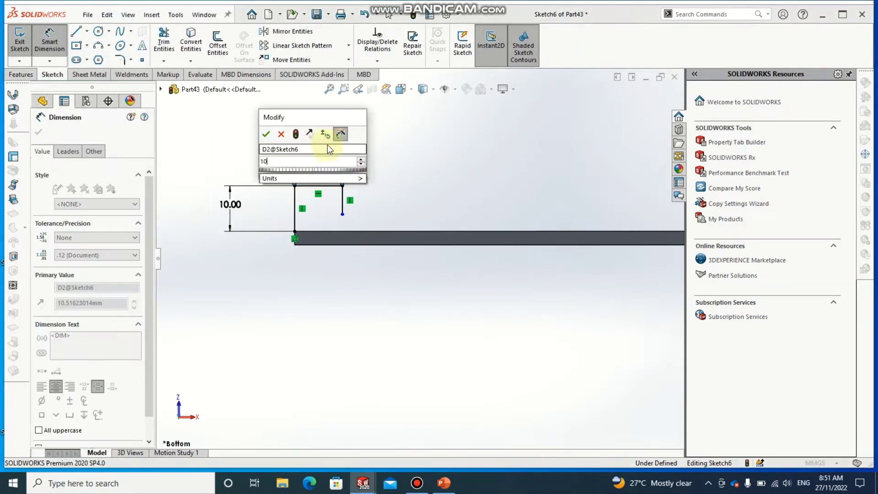
key(Return)
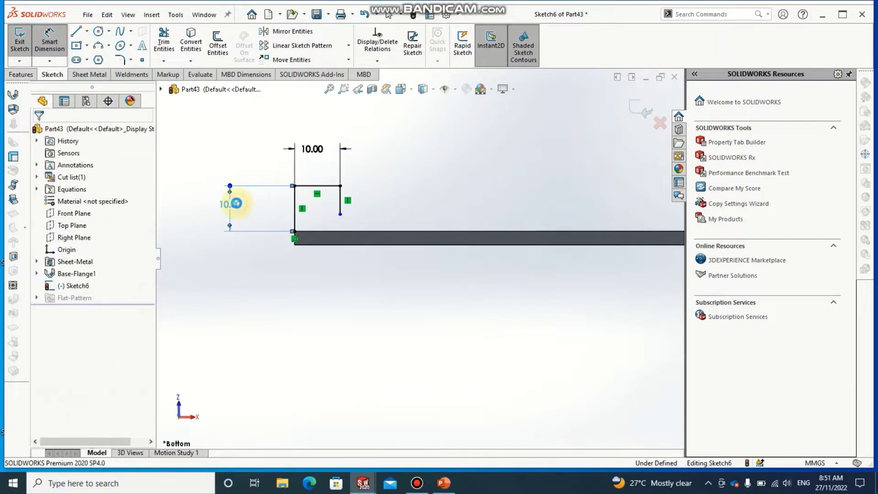
Change the height to 20 mm and top width to 15 mm, and dimension the lip 5 mm.
double_click(234, 203)
text(20)
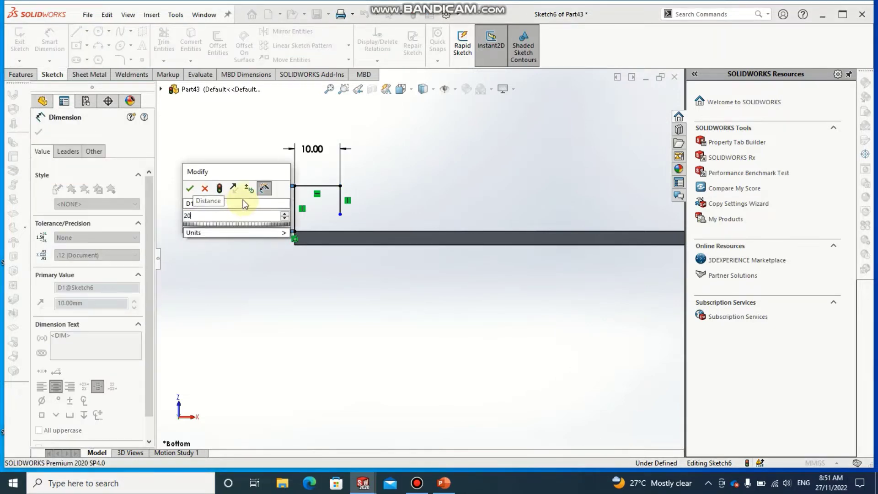
key(Escape)
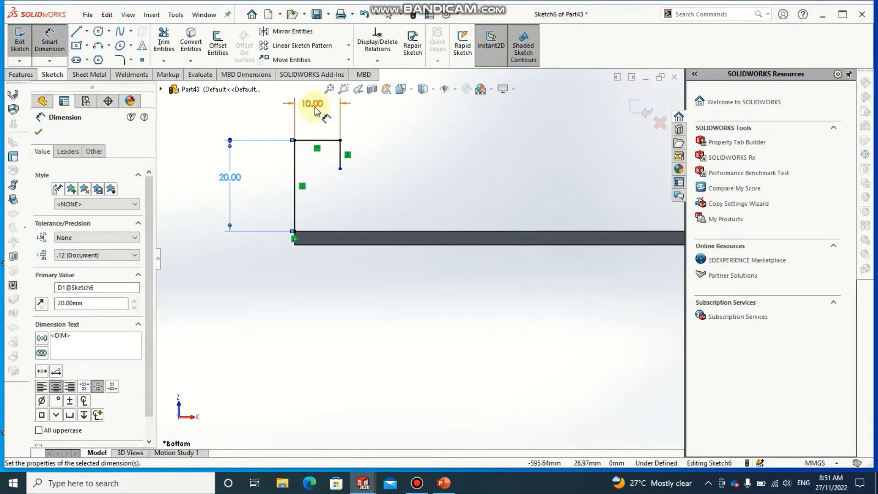
double_click(313, 103)
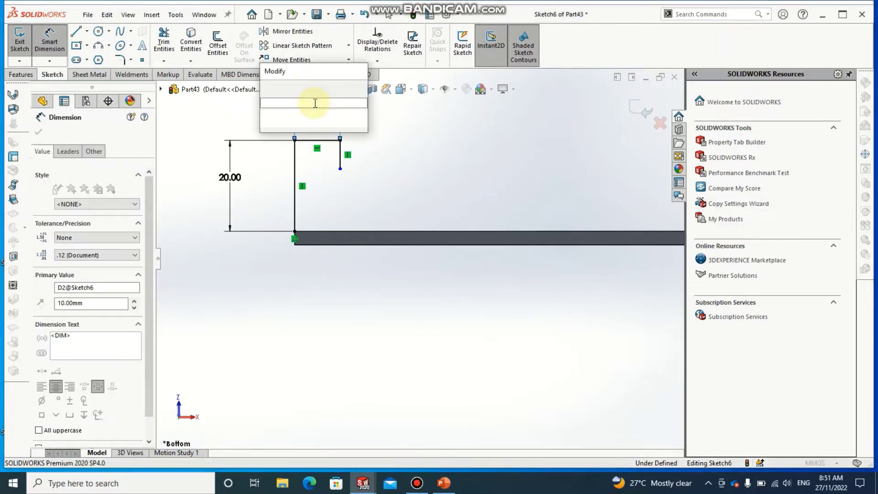
text(15)
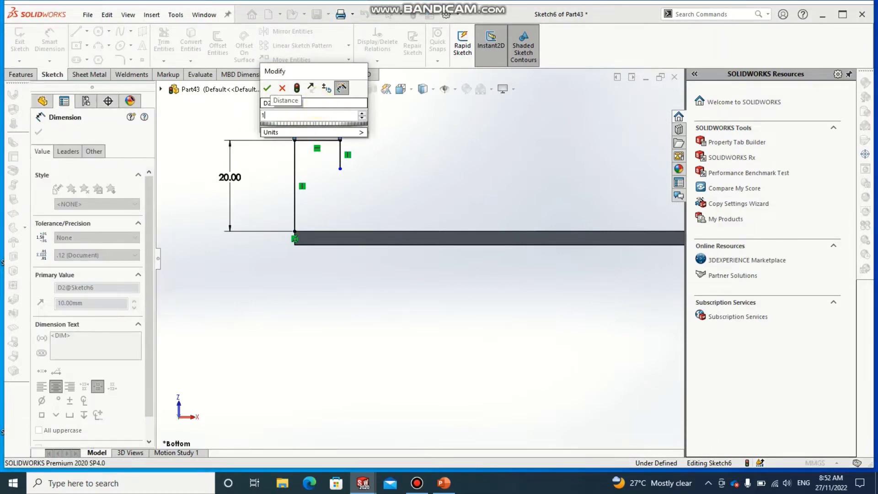
key(Return)
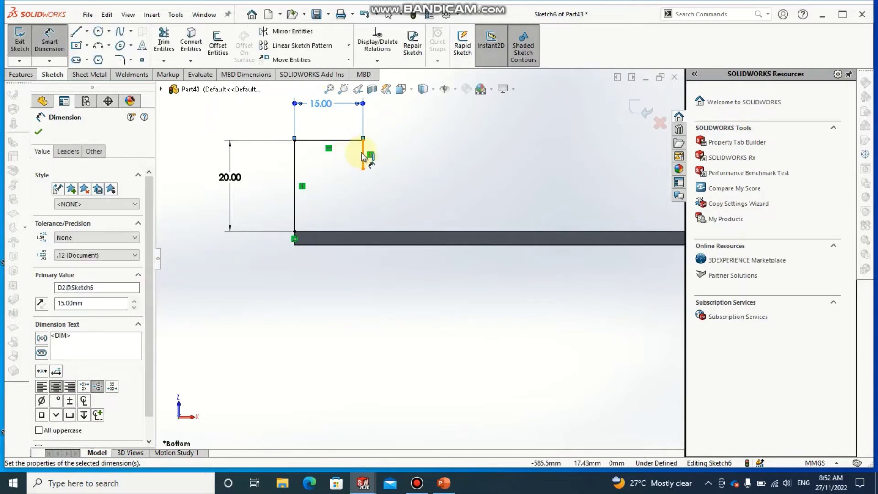
click(363, 155)
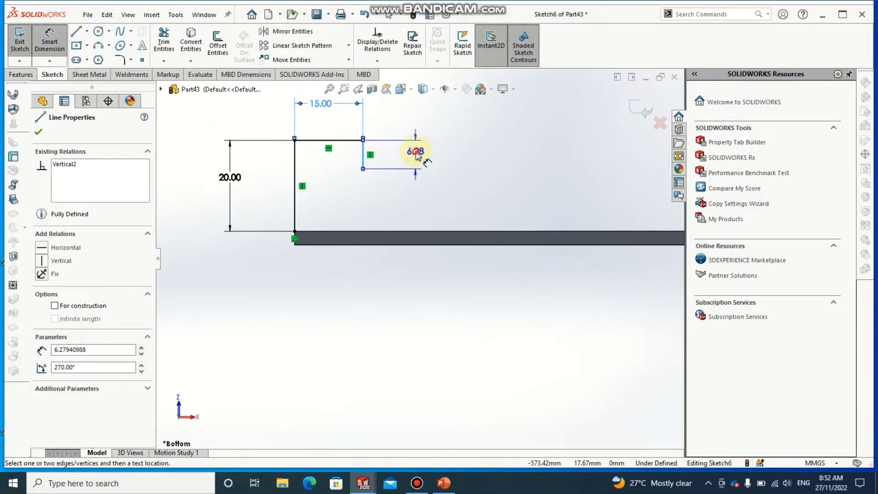
click(418, 151)
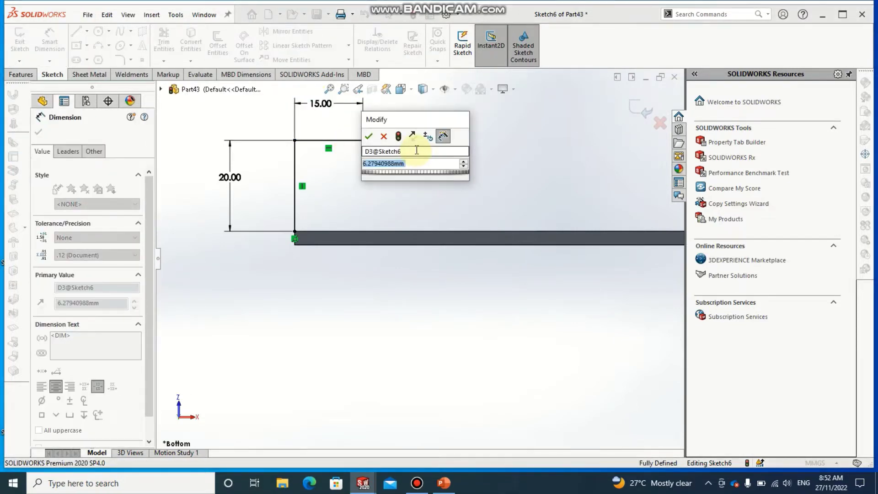
text(5)
key(Return)
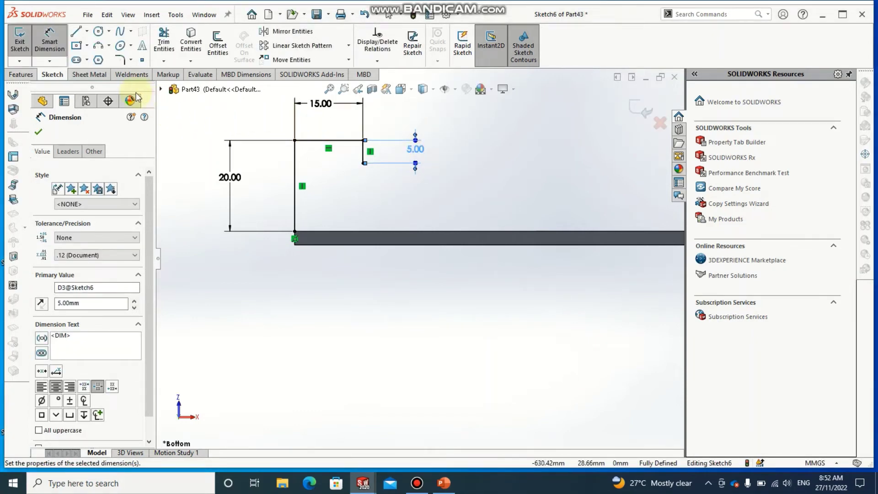
click(39, 132)
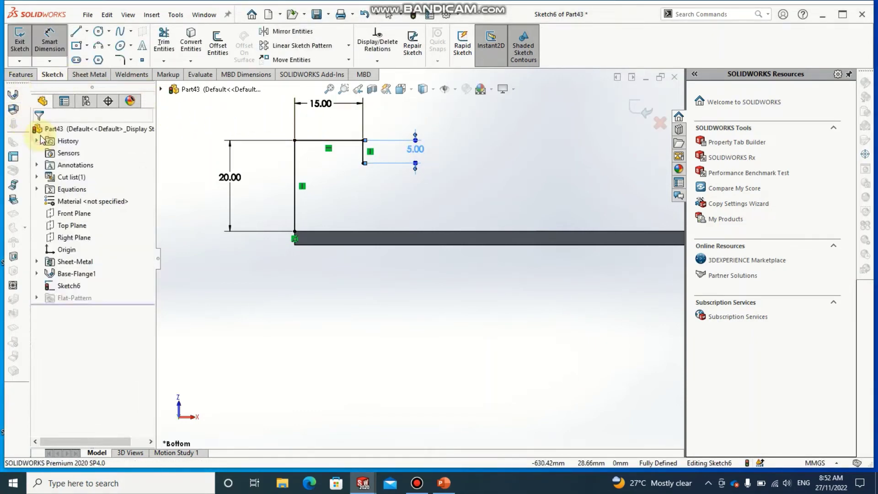
Start a miter flange from the hook profile on the plate's first edge.
click(21, 75)
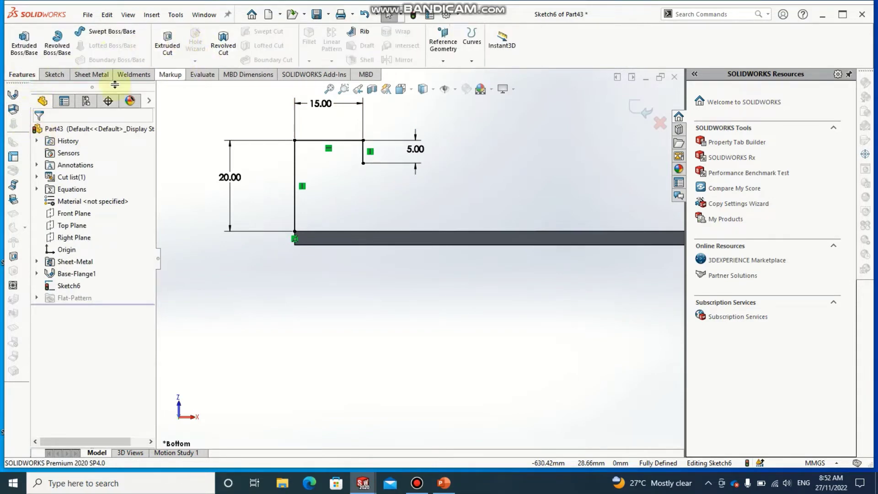
click(94, 74)
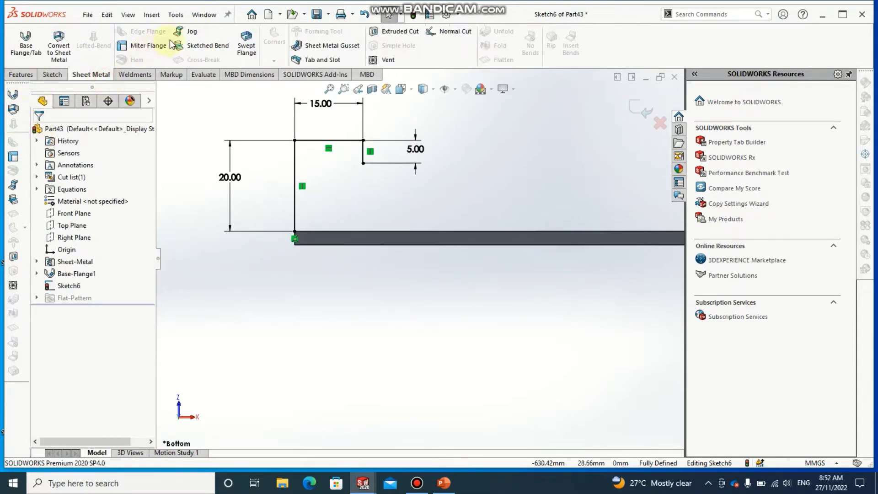
click(143, 46)
click(348, 230)
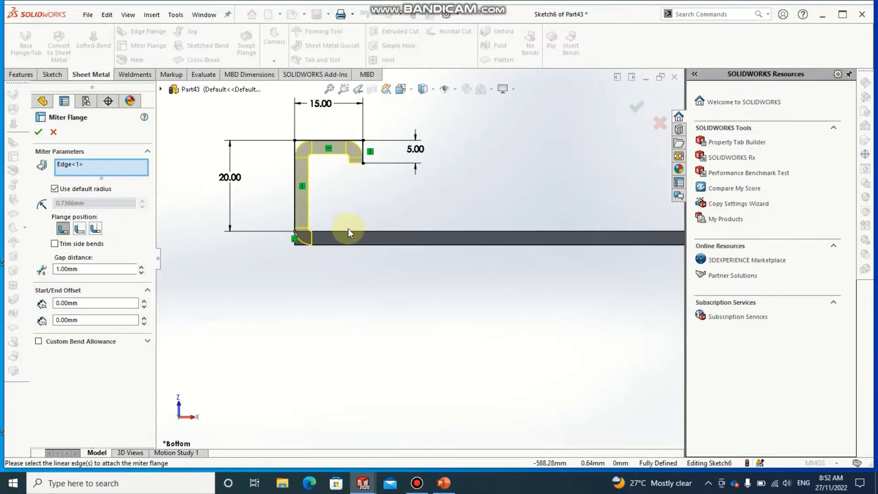
middle_drag(360, 249, 369, 257)
scroll(369, 257, up, 2)
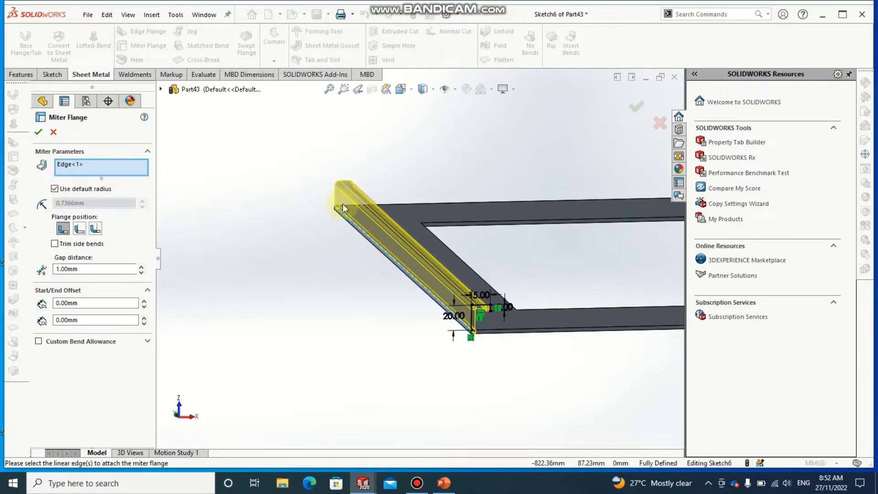
Add the far top, right-end and fourth plate edges to the miter flange.
click(504, 201)
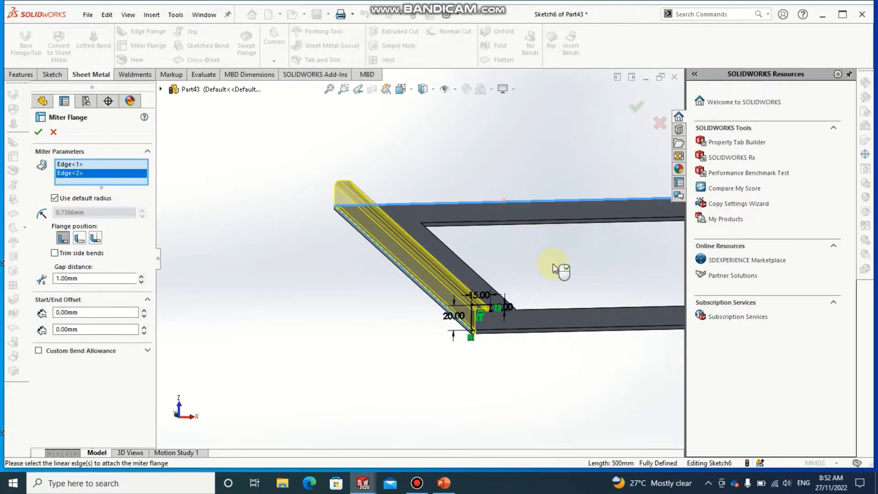
middle_drag(553, 264, 596, 262)
click(595, 264)
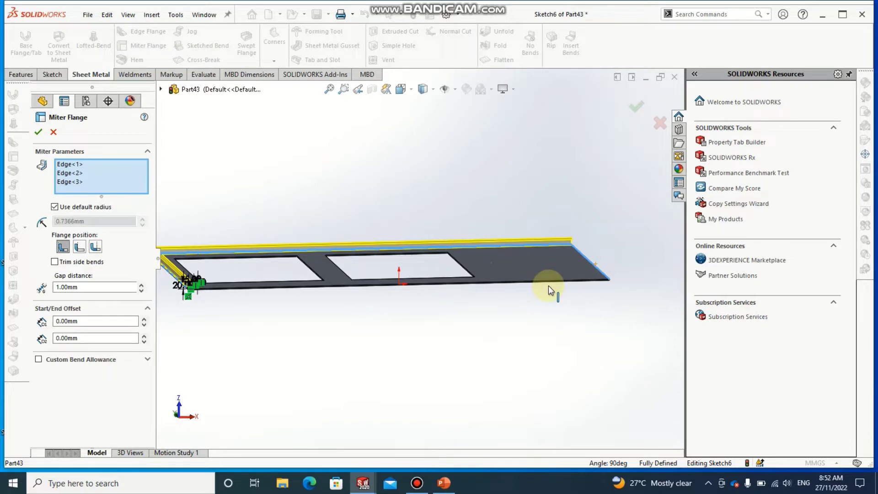
scroll(546, 286, down, 2)
scroll(539, 276, down, 3)
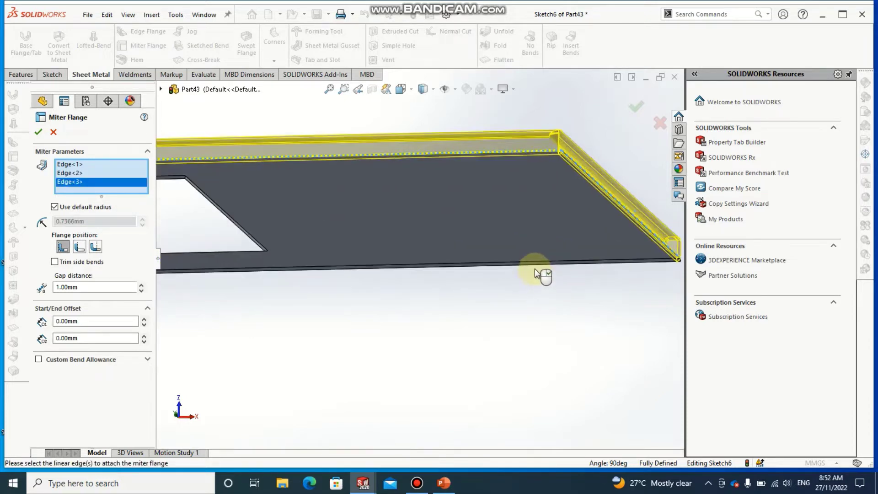
scroll(534, 260, down, 3)
click(538, 238)
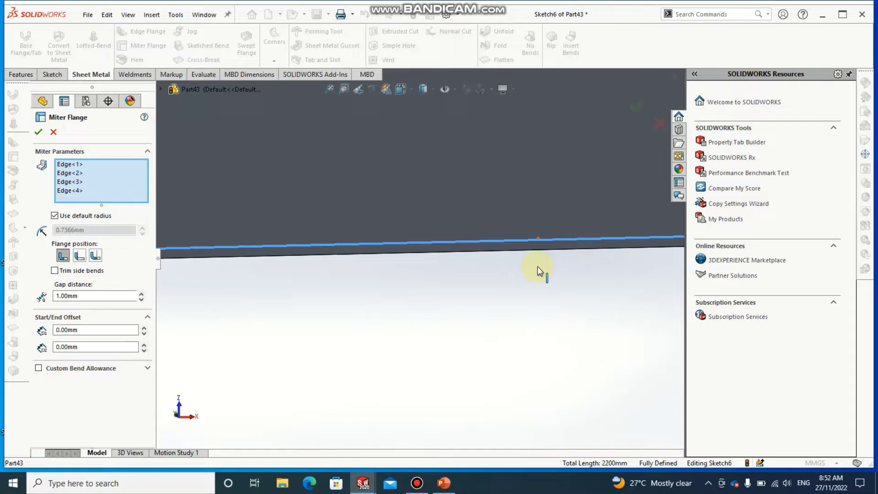
scroll(538, 267, up, 5)
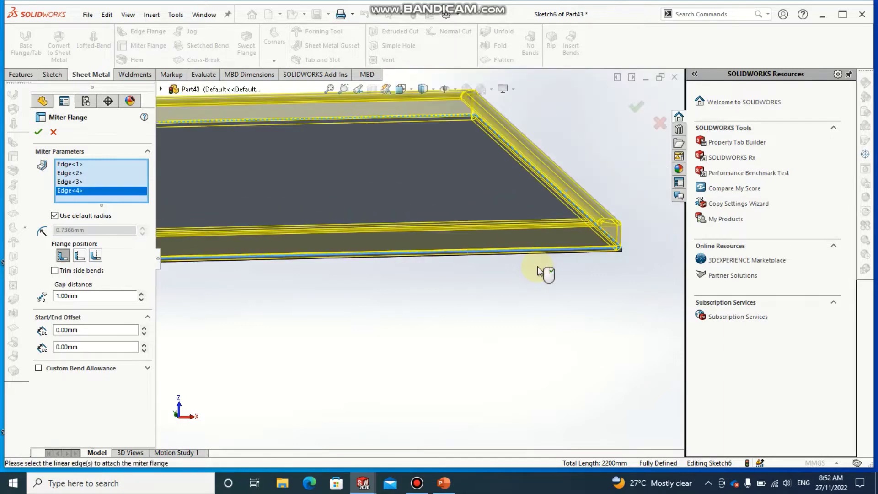
mouse_move(521, 279)
middle_down()
mouse_move(307, 287)
mouse_move(337, 304)
mouse_move(246, 259)
middle_up()
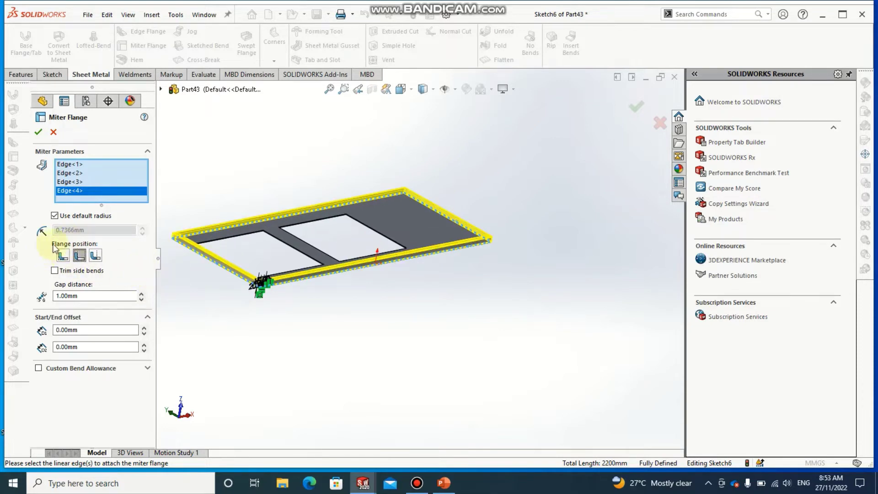
Zoom and orbit in on the front-left frame corner of the flange preview.
scroll(259, 282, down, 5)
middle_drag(295, 277, 274, 250)
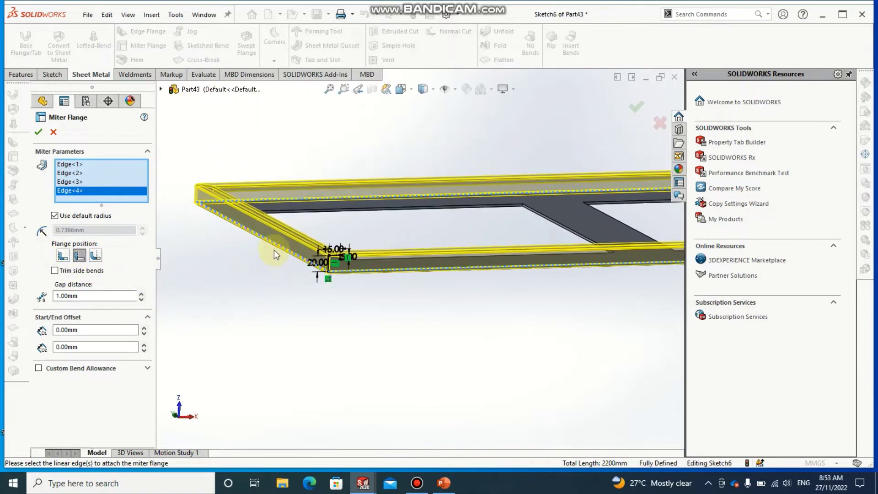
scroll(334, 267, down, 5)
scroll(333, 268, down, 2)
scroll(356, 279, down, 3)
scroll(382, 294, down, 3)
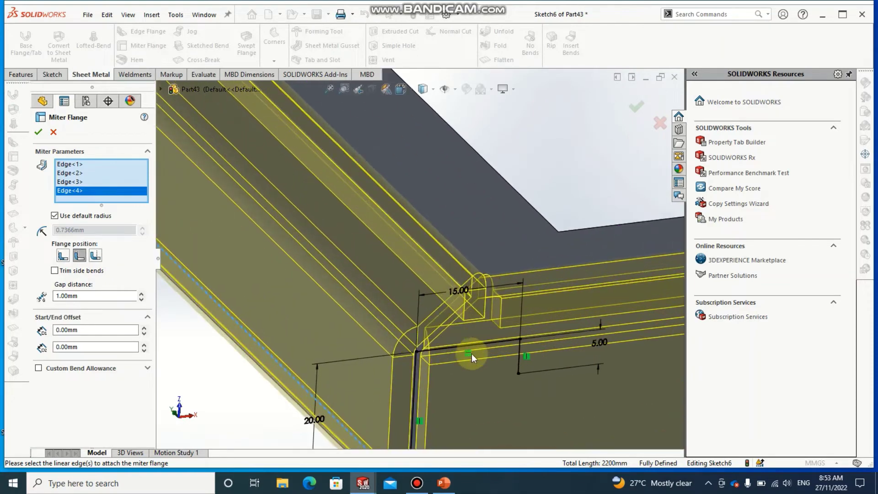
scroll(471, 355, down, 3)
scroll(426, 364, up, 2)
scroll(437, 357, up, 2)
scroll(480, 347, up, 3)
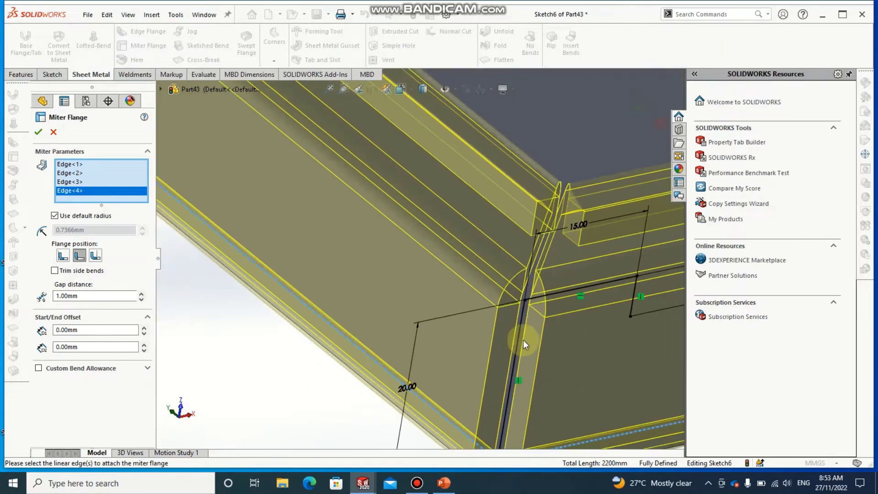
scroll(521, 338, up, 2)
middle_drag(500, 308, 493, 347)
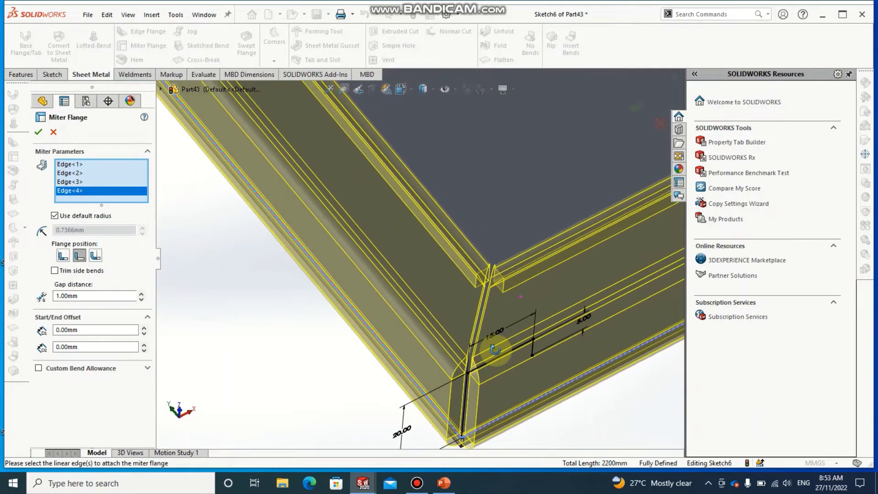
Try Material Inside, then set flange position to Bend Outside and inspect the corners.
click(61, 256)
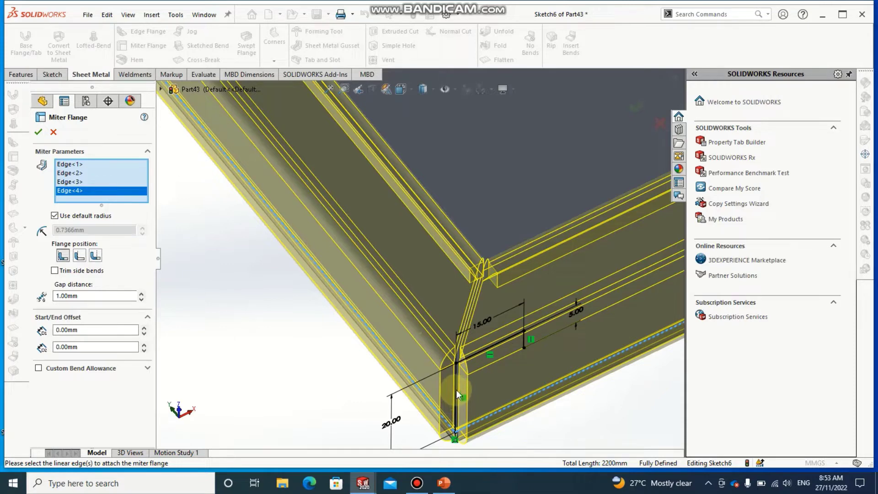
click(95, 257)
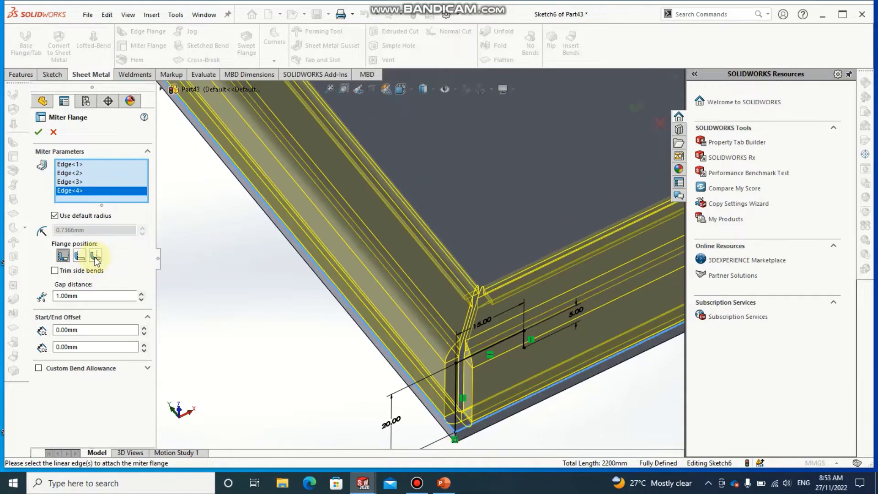
scroll(476, 358, down, 3)
mouse_move(476, 358)
middle_down()
mouse_move(460, 288)
mouse_move(435, 280)
mouse_move(435, 320)
middle_up()
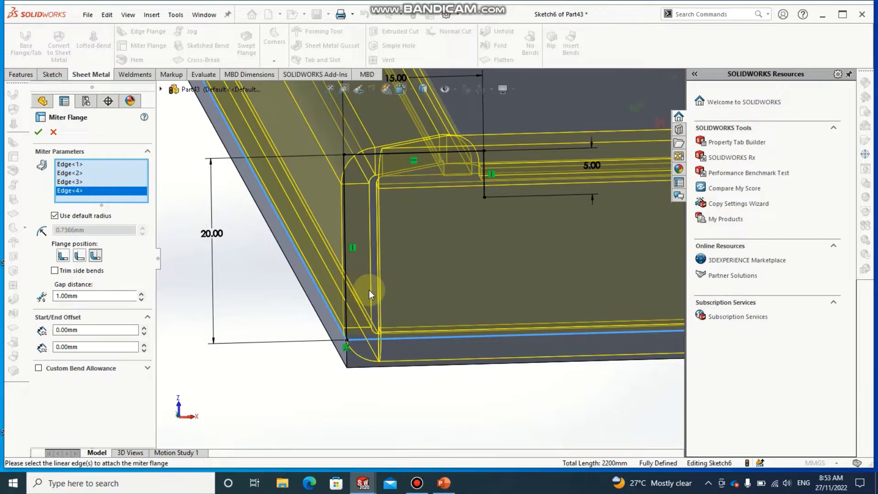
scroll(369, 290, down, 2)
mouse_move(358, 274)
middle_down()
mouse_move(373, 251)
mouse_move(372, 288)
mouse_move(464, 302)
mouse_move(506, 337)
mouse_move(320, 274)
middle_up()
scroll(507, 338, up, 2)
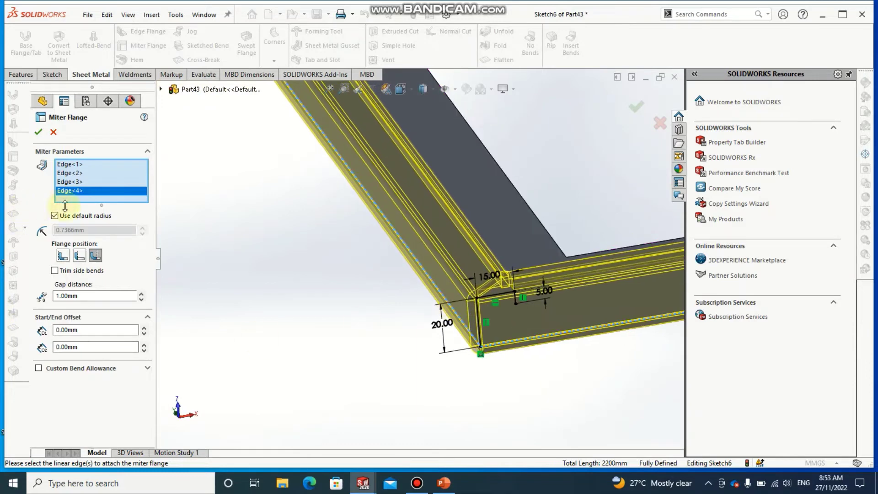
middle_drag(394, 300, 410, 236)
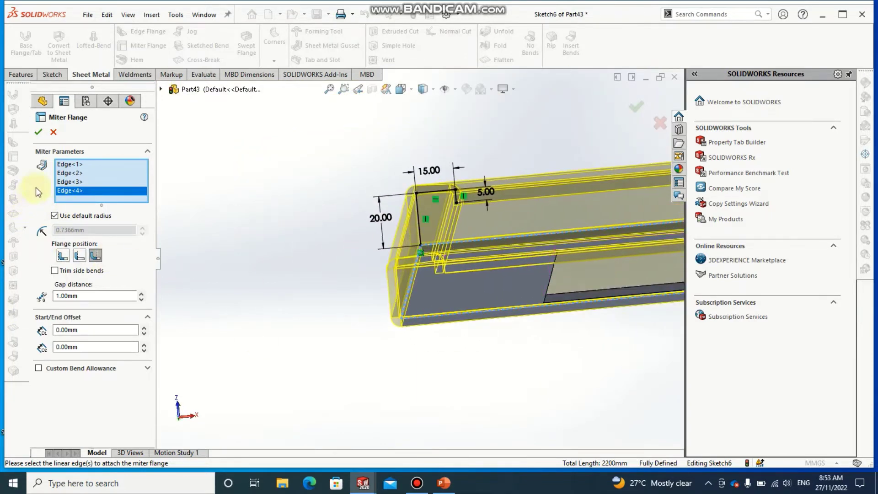
Confirm the miter flange and view the plate face from the top.
click(38, 131)
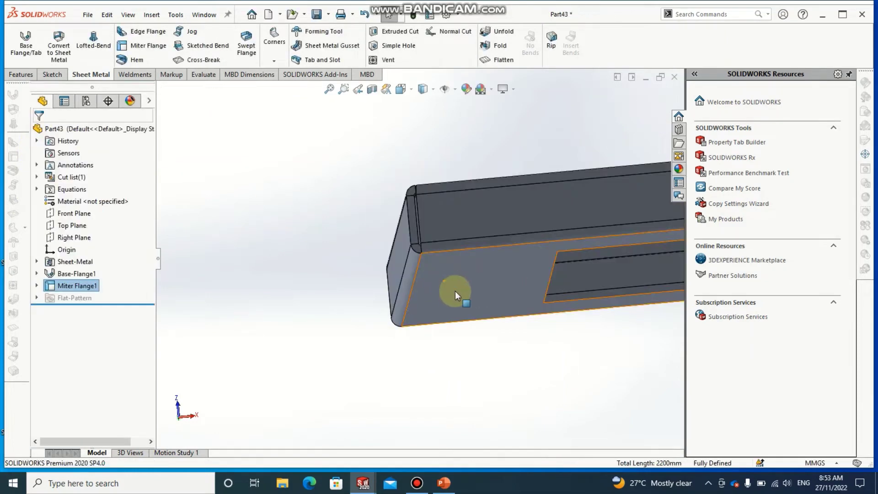
mouse_move(481, 310)
middle_down()
mouse_move(514, 308)
mouse_move(486, 180)
mouse_move(510, 233)
middle_up()
scroll(510, 233, up, 2)
scroll(509, 203, up, 1)
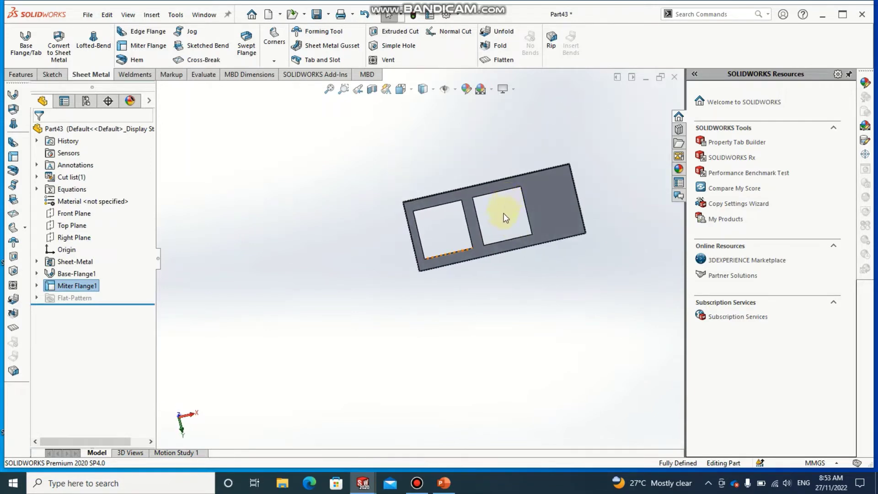
key(space)
click(325, 330)
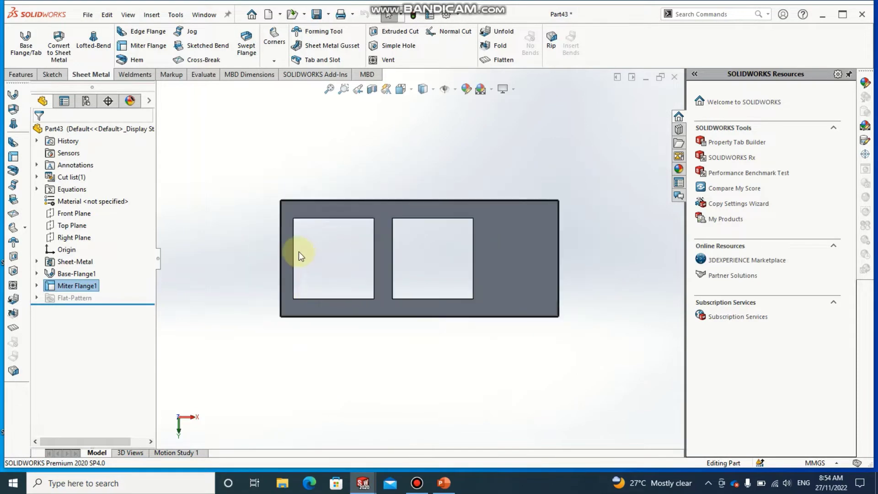
Sketch corner rectangles over the left and right square cutouts on the plate face.
right_click(365, 193)
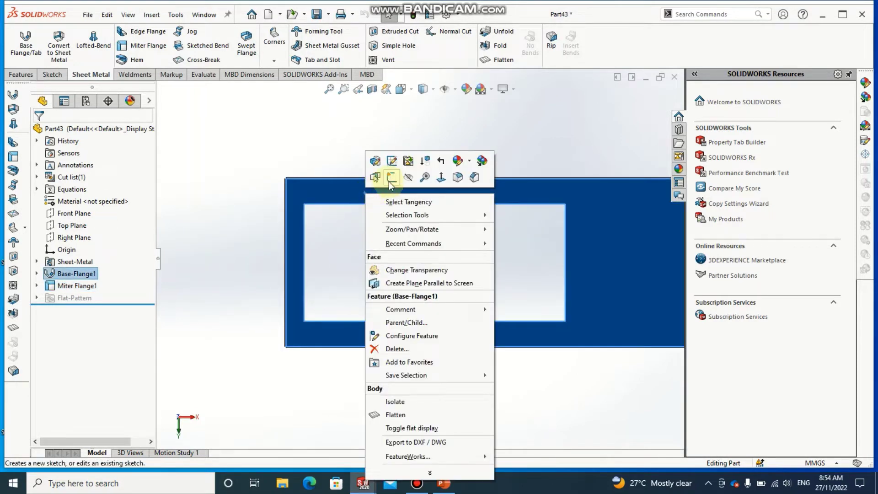
click(389, 181)
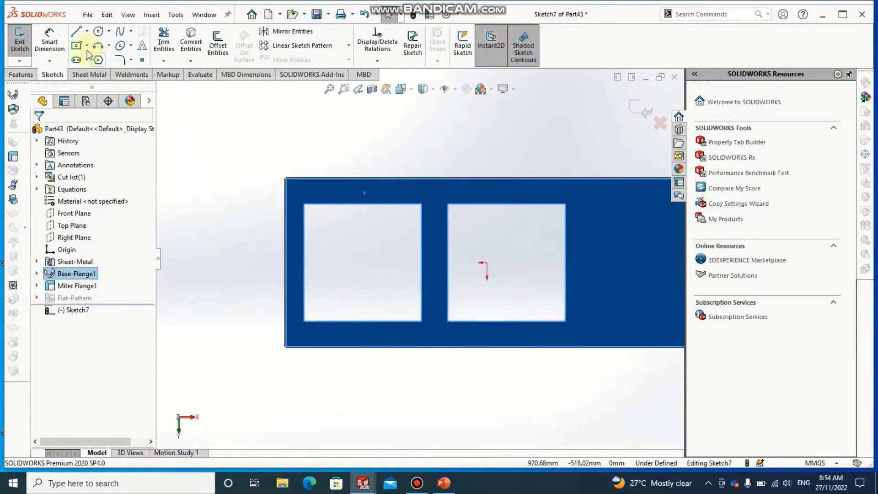
click(303, 205)
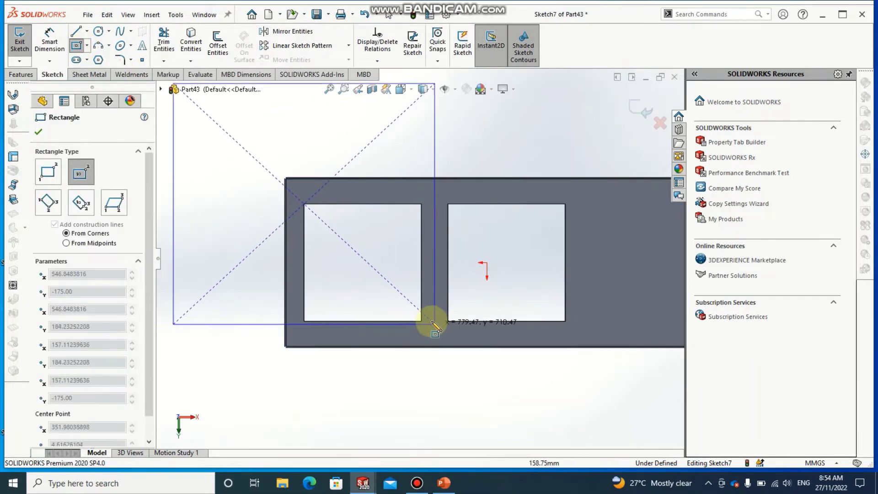
click(48, 171)
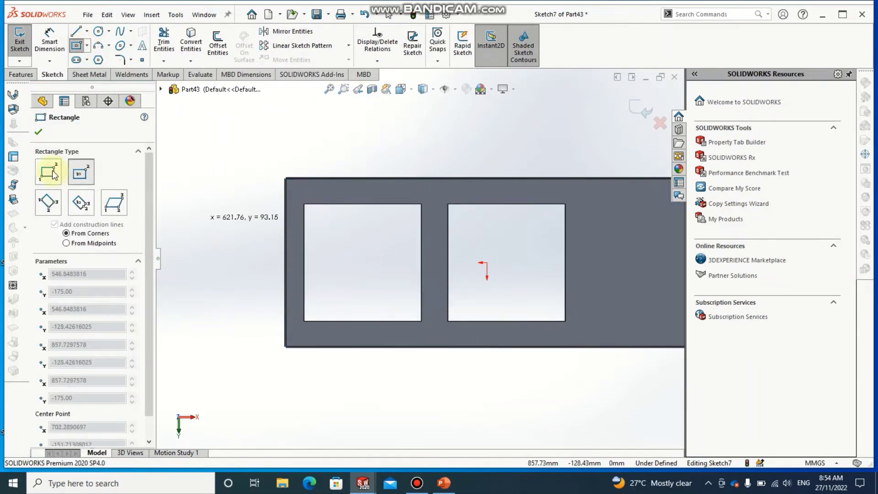
click(304, 205)
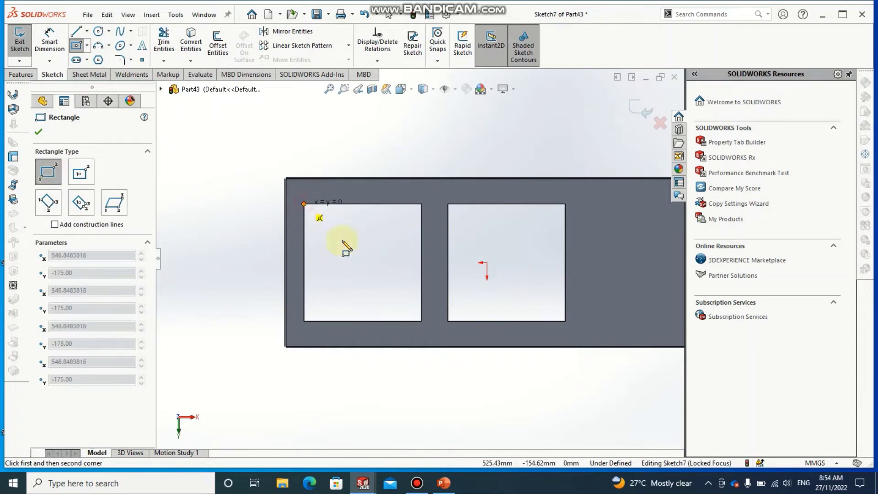
click(421, 321)
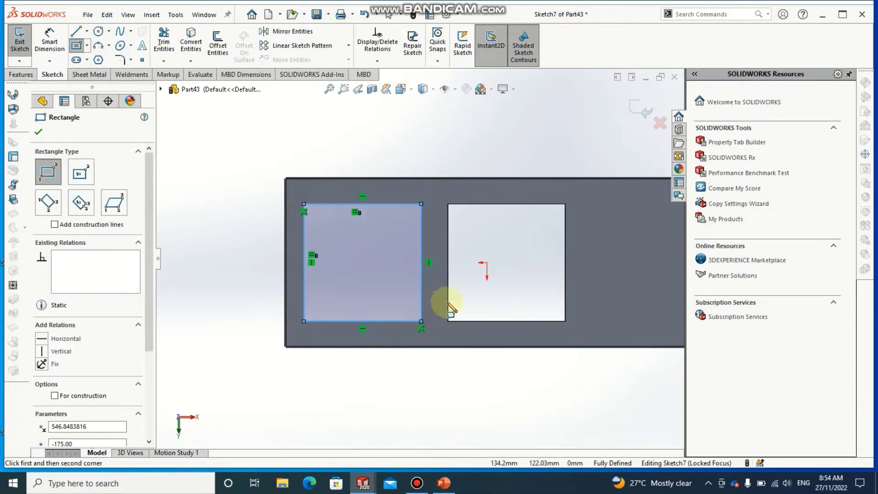
click(448, 205)
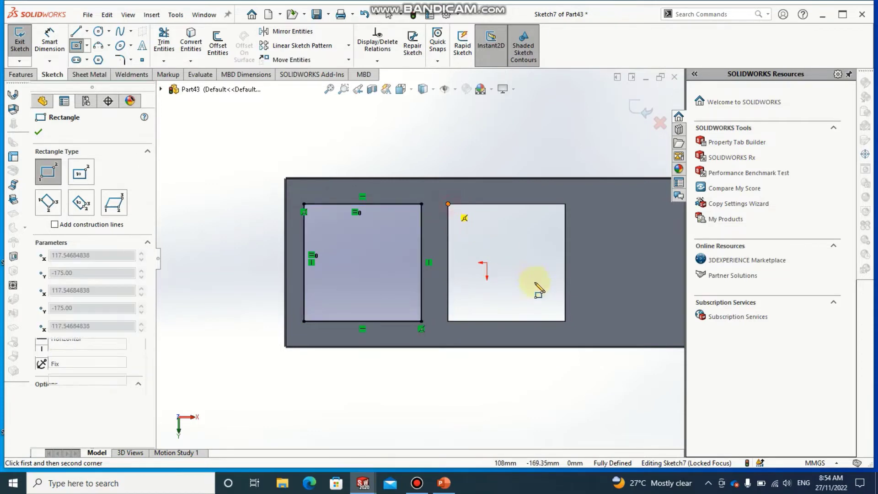
click(565, 321)
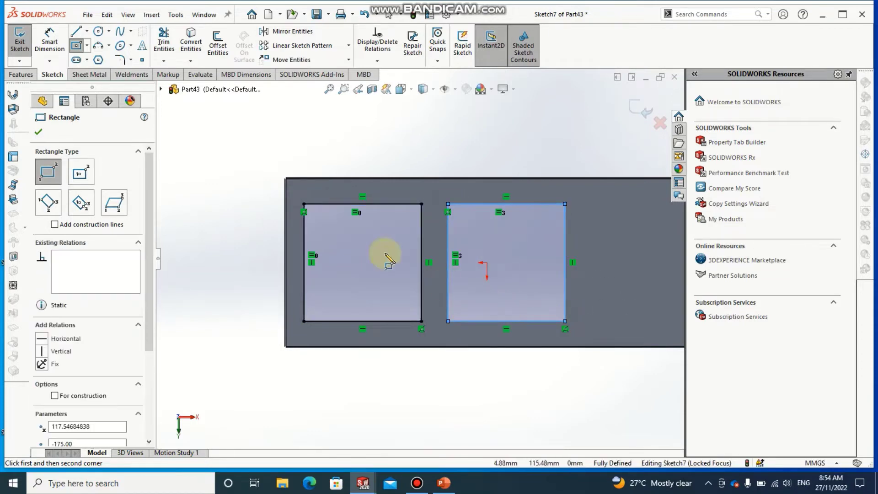
click(22, 75)
Extrude both rectangles downward into boxes, changing depth from 350 mm to 300 mm.
click(24, 43)
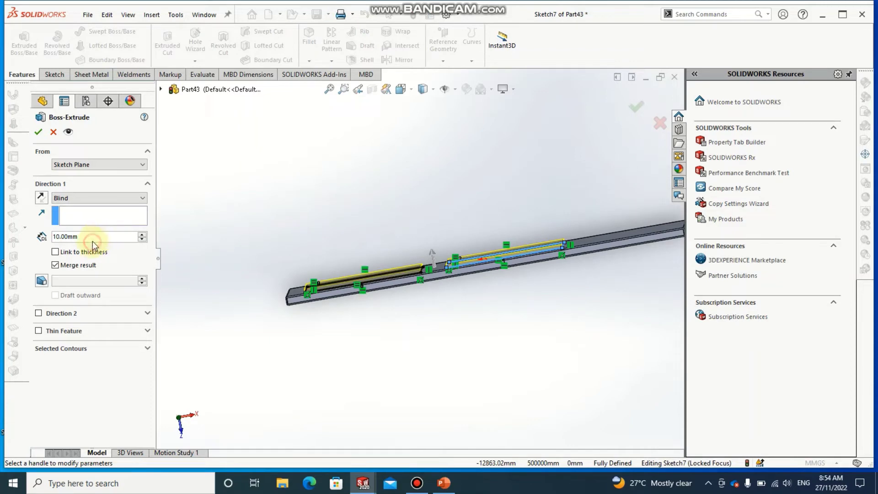
double_click(69, 237)
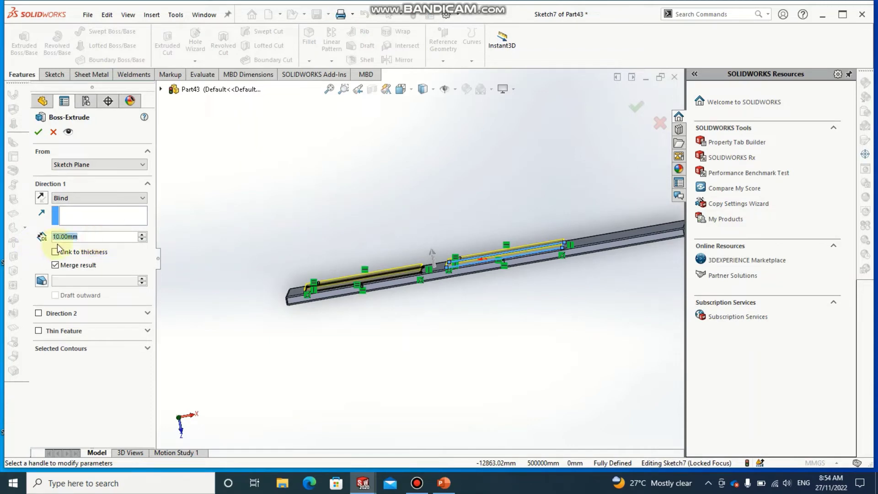
text(350)
key(Return)
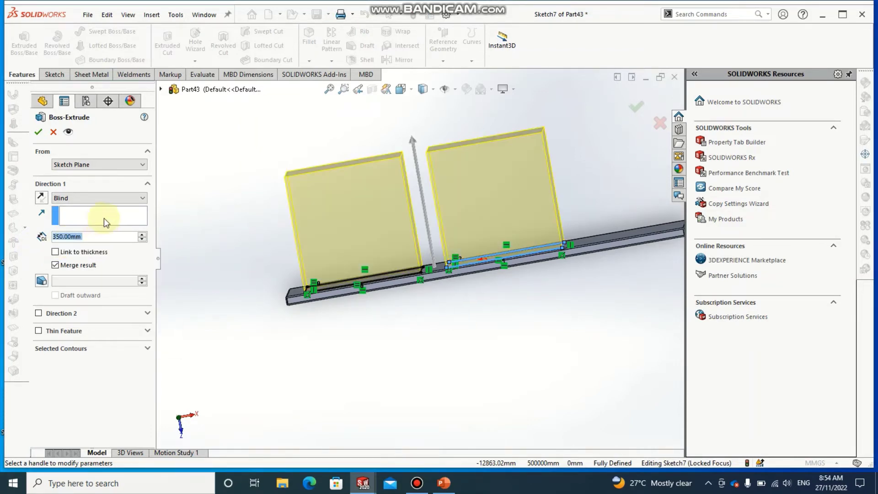
click(41, 196)
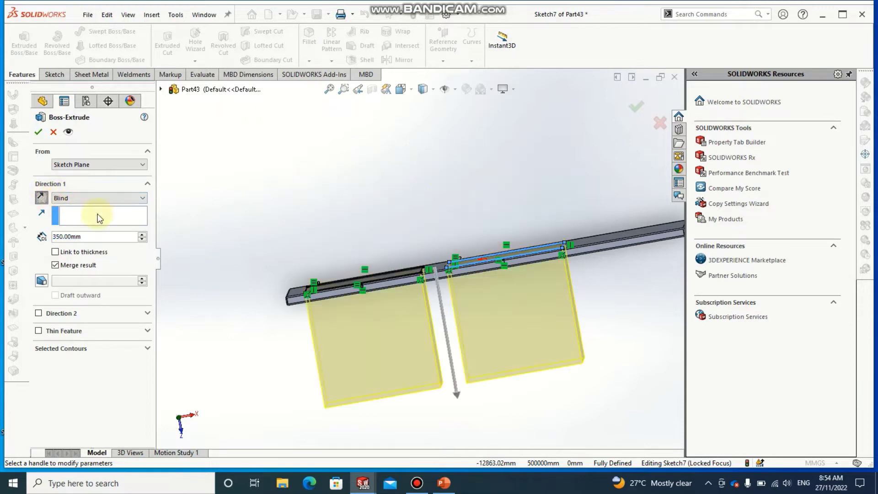
mouse_move(332, 314)
middle_down()
mouse_move(364, 334)
mouse_move(304, 290)
middle_up()
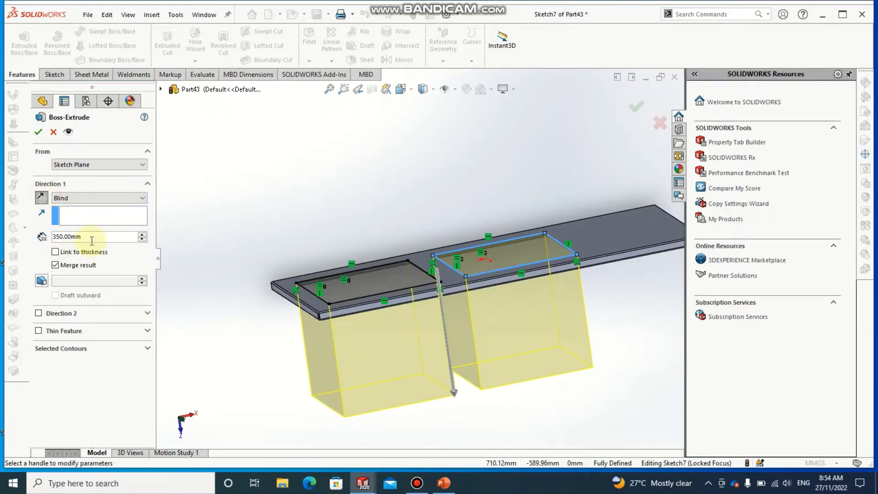
double_click(68, 236)
text(300)
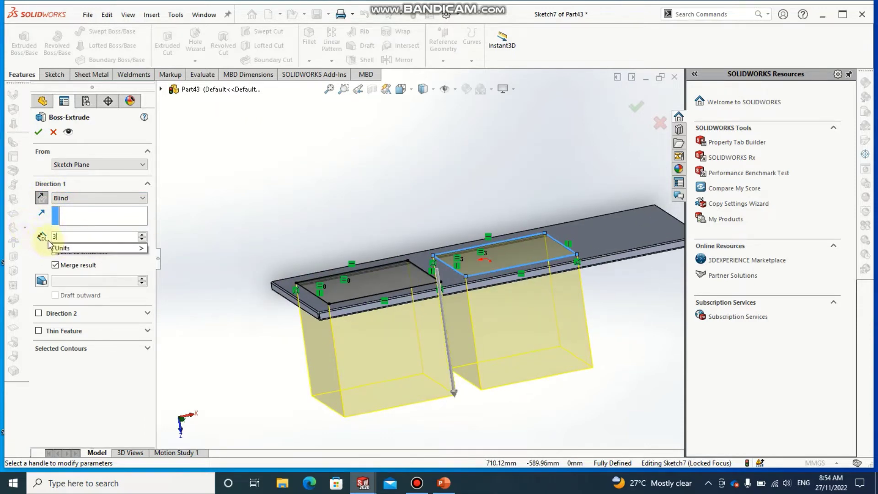
key(Return)
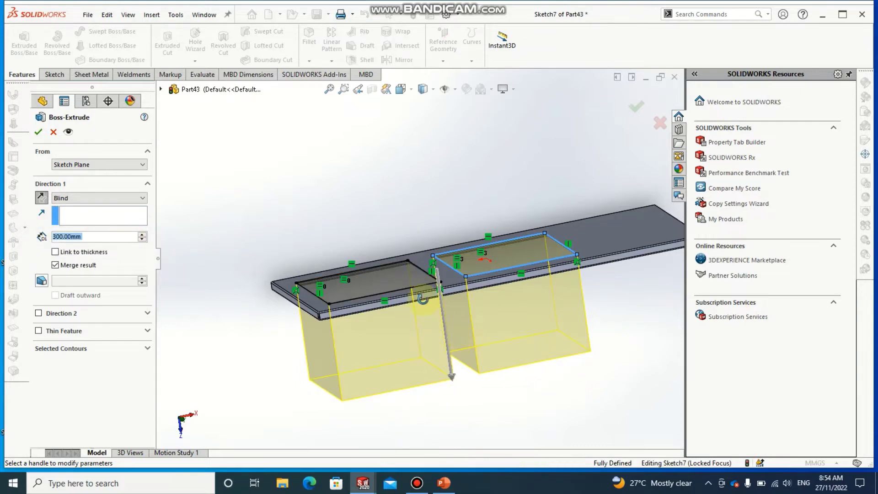
mouse_move(451, 332)
middle_down()
mouse_move(427, 347)
mouse_move(435, 330)
middle_up()
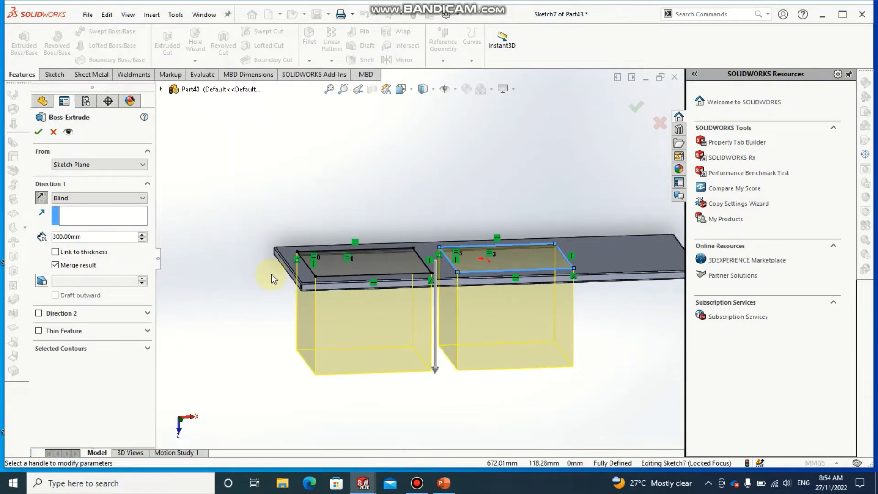
click(39, 133)
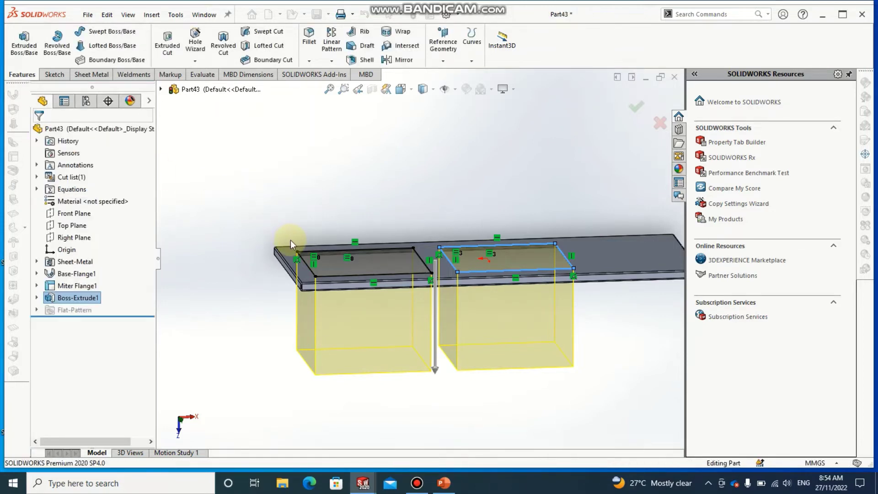
mouse_move(384, 268)
middle_down()
mouse_move(348, 359)
mouse_move(372, 386)
middle_up()
key(space)
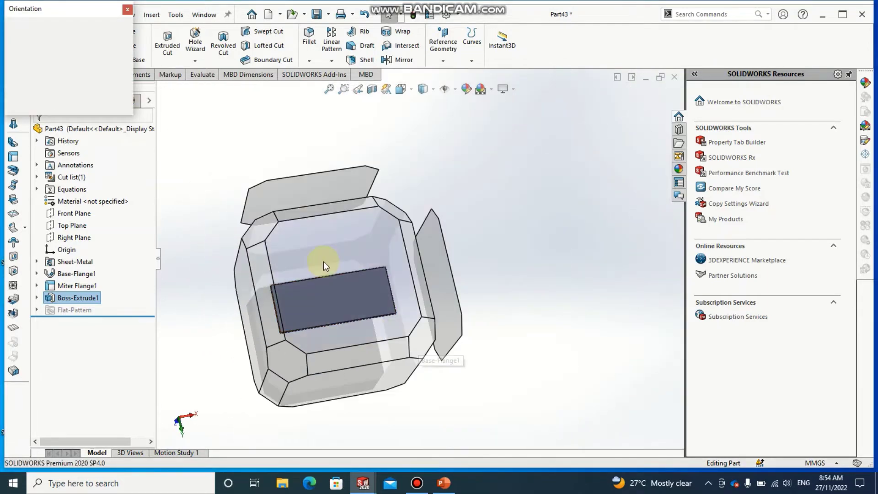
click(326, 254)
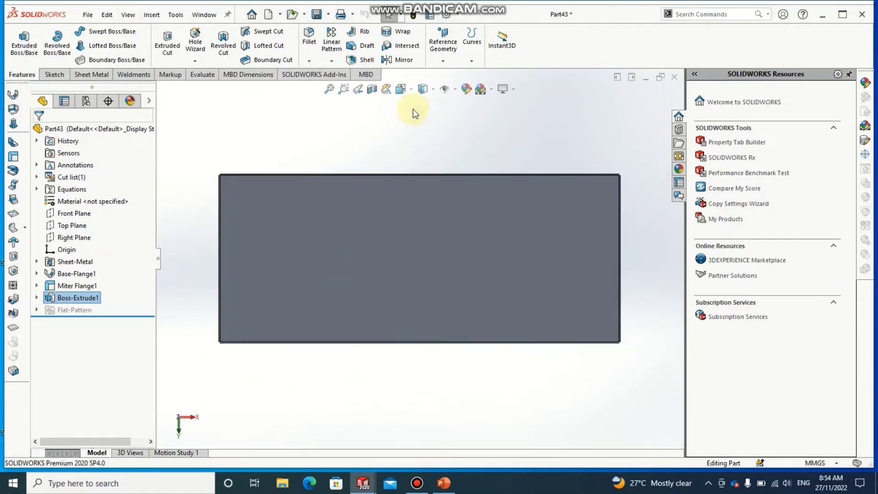
click(400, 89)
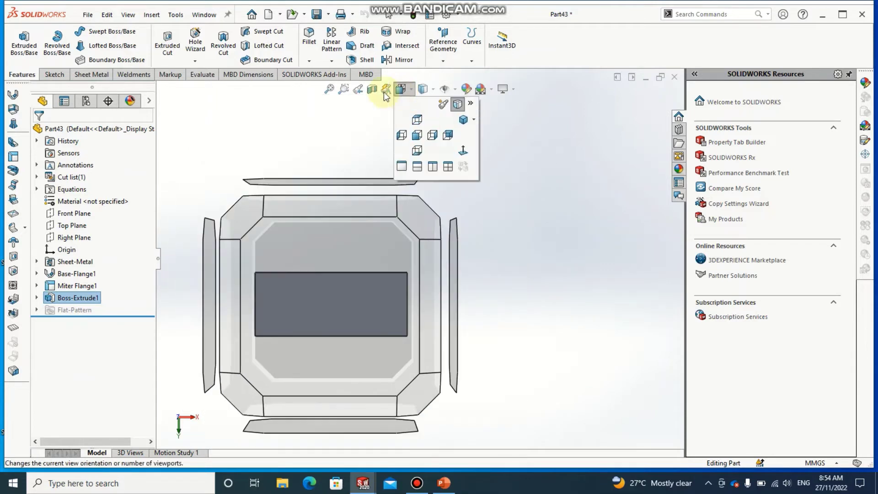
click(414, 151)
click(372, 89)
mouse_move(372, 256)
middle_down()
mouse_move(357, 141)
mouse_move(341, 157)
mouse_move(342, 167)
mouse_move(401, 186)
middle_up()
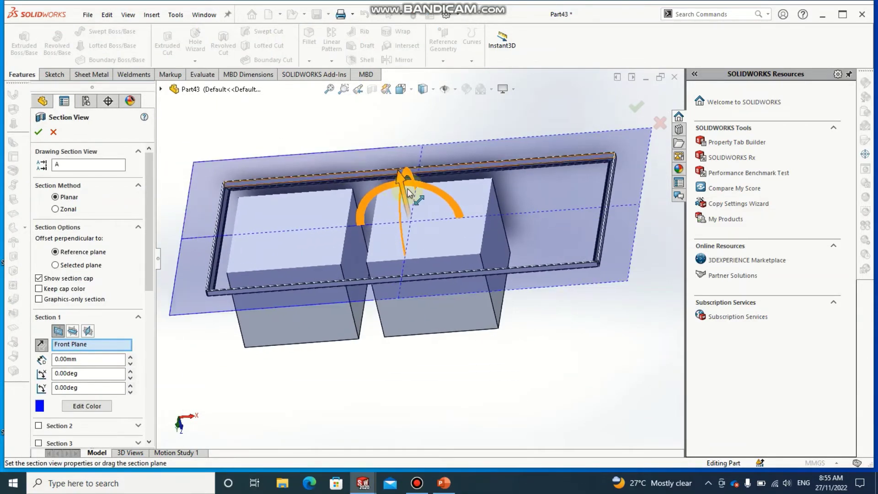
mouse_move(399, 179)
mouse_down()
mouse_move(404, 186)
mouse_move(396, 163)
mouse_move(408, 196)
mouse_up()
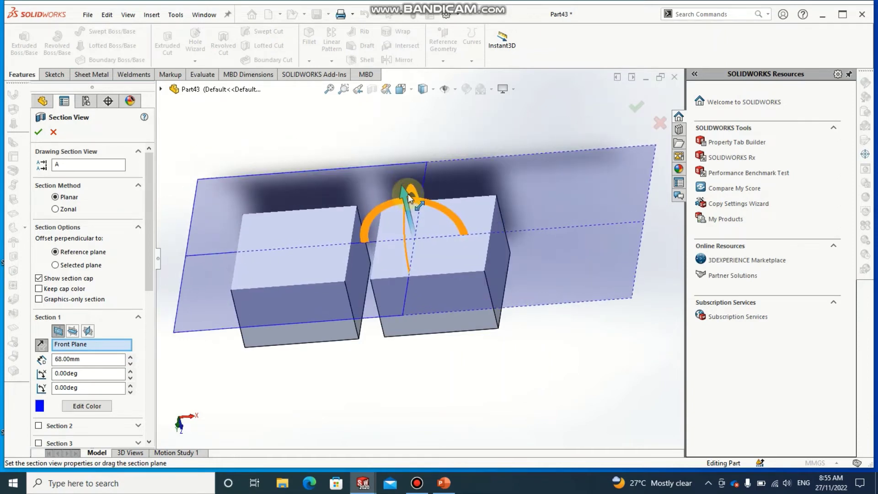
click(38, 131)
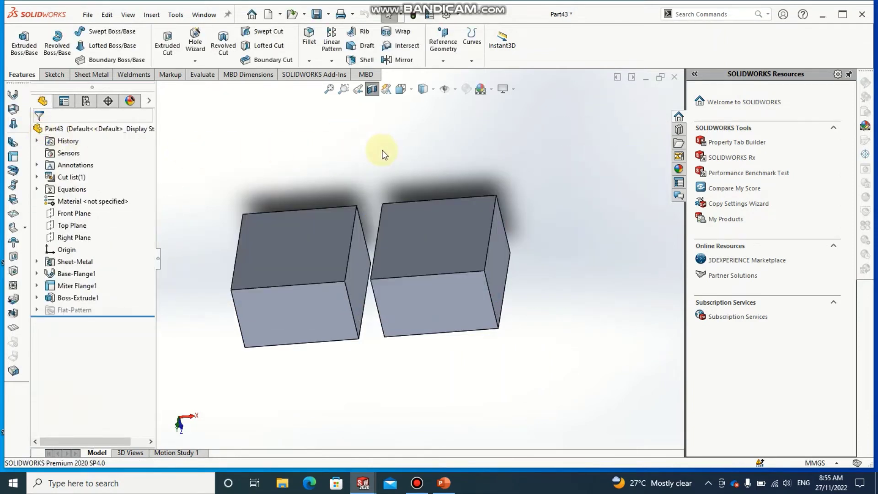
key(space)
click(307, 259)
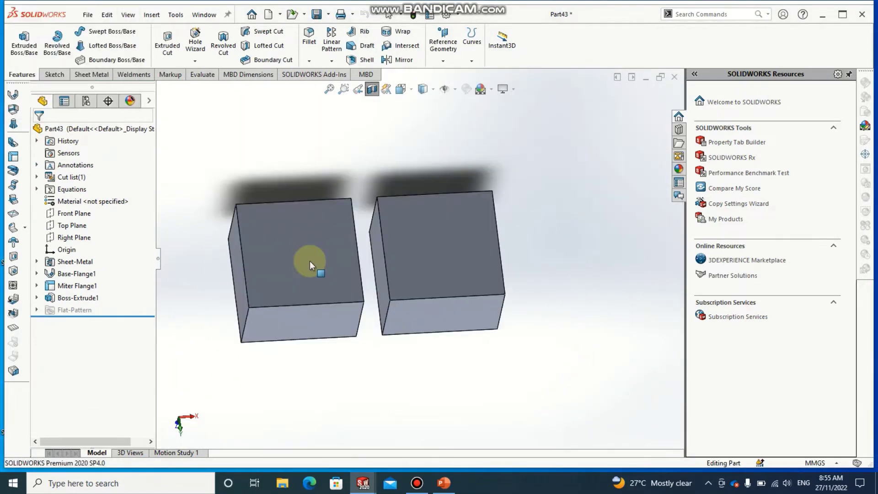
right_click(309, 255)
click(292, 234)
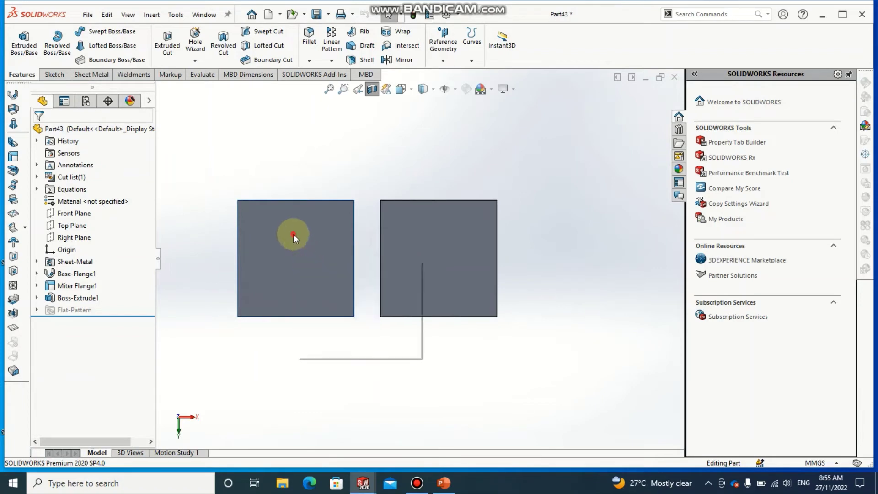
click(372, 90)
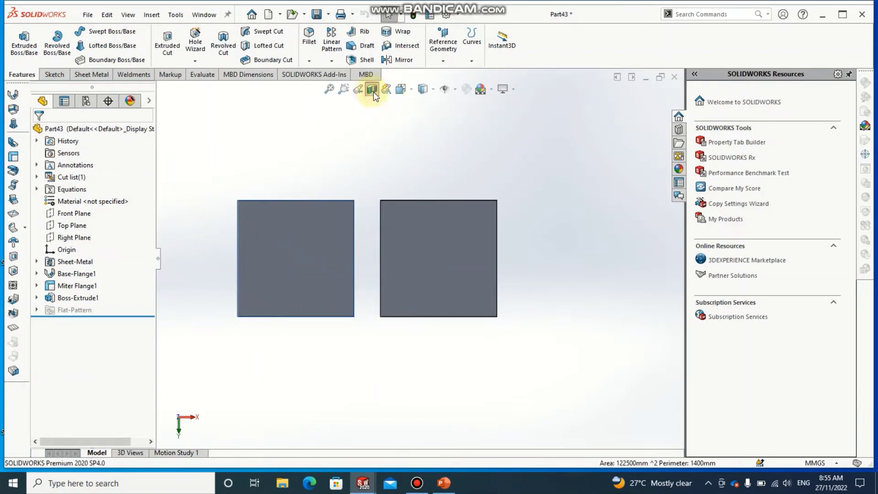
middle_drag(366, 146, 363, 88)
Open a sketch on the deck plate face and check the bowl boxes with a section view.
right_click(339, 195)
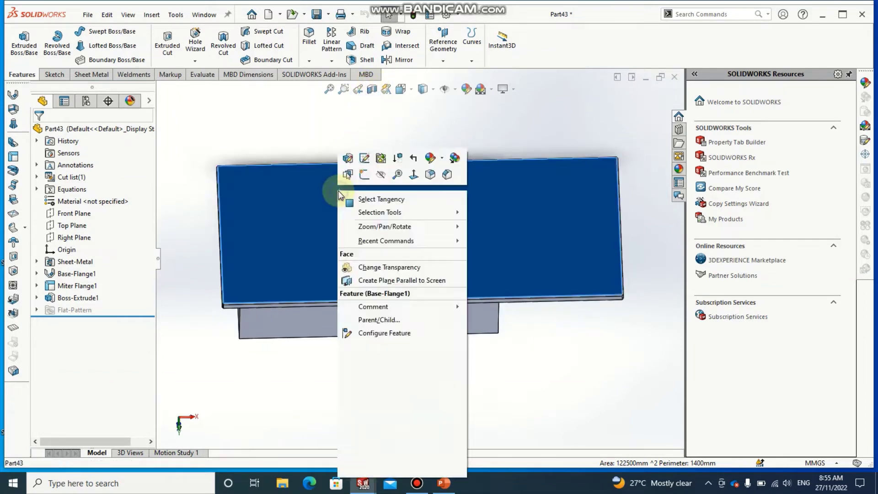
click(365, 174)
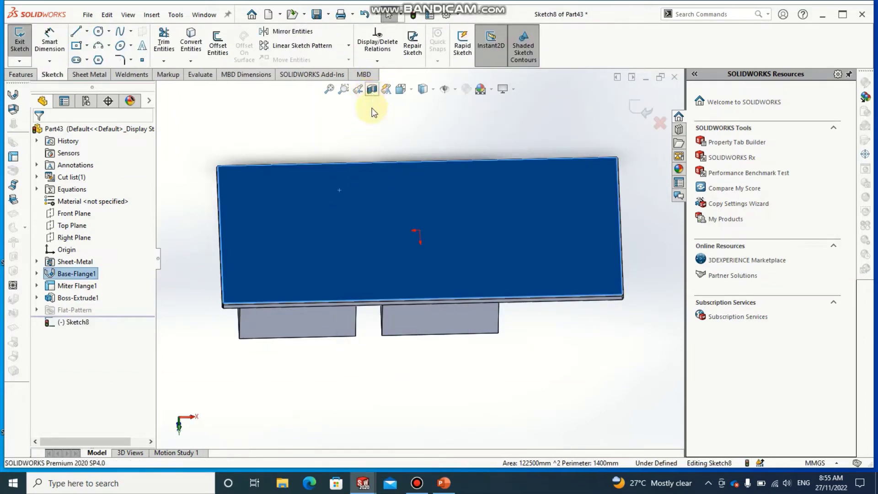
click(372, 90)
middle_drag(370, 137, 363, 100)
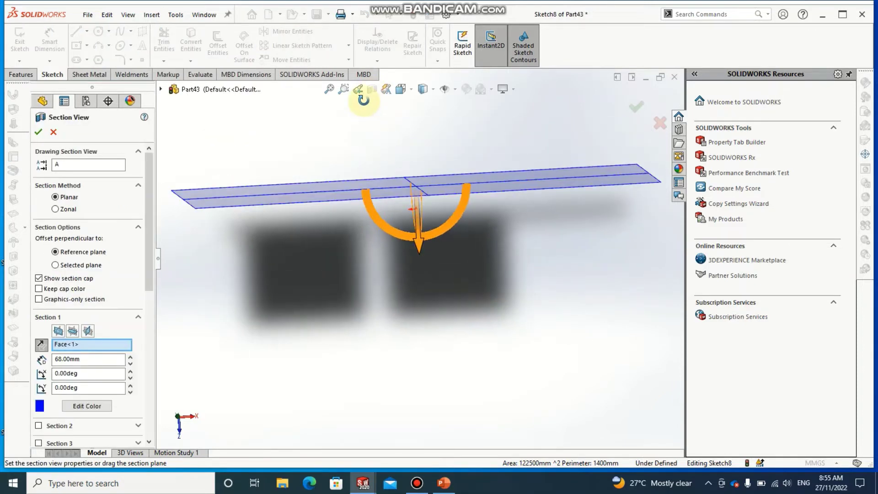
mouse_move(422, 237)
mouse_down()
mouse_move(413, 215)
mouse_move(424, 182)
mouse_move(430, 376)
mouse_move(425, 294)
mouse_move(436, 333)
mouse_move(328, 215)
mouse_up()
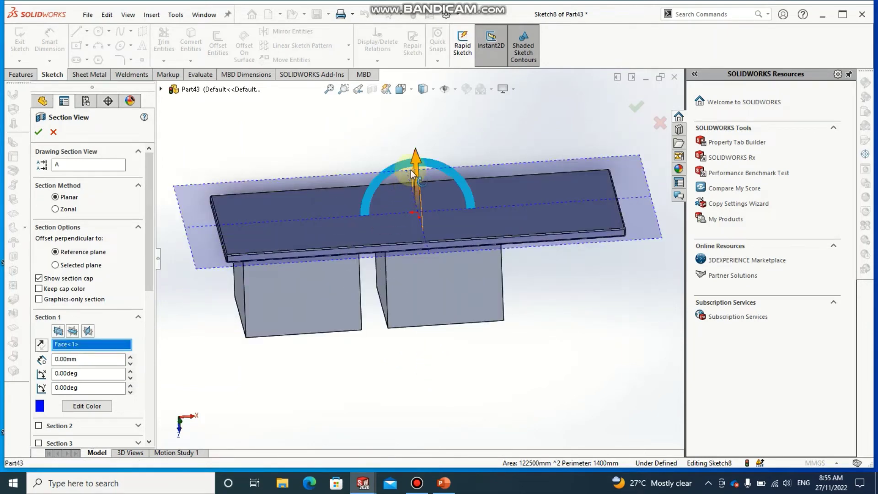
drag(411, 169, 421, 201)
mouse_move(366, 240)
middle_down()
mouse_move(343, 294)
mouse_move(346, 320)
middle_up()
click(39, 133)
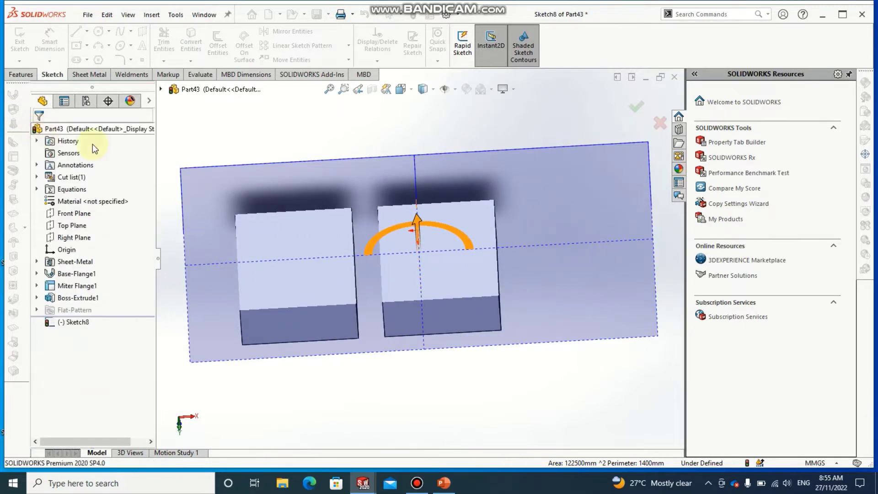
Set the view Normal To the new sketch plane.
key(space)
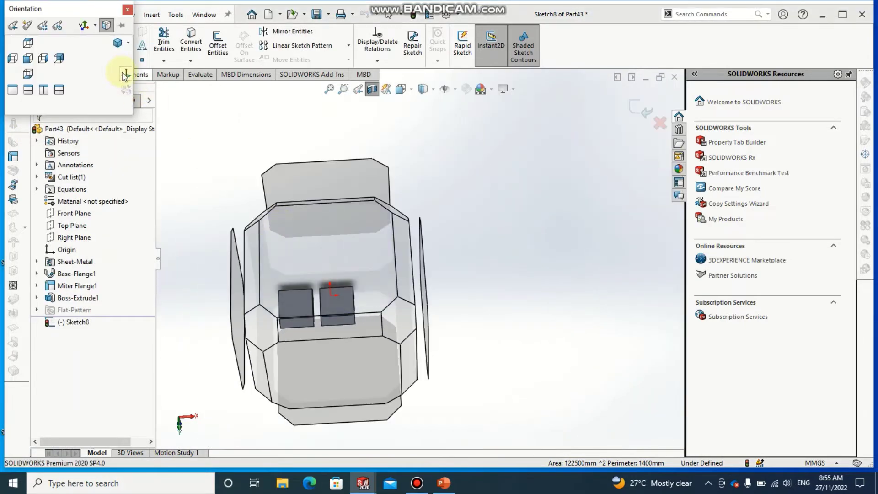
click(125, 76)
right_click(380, 221)
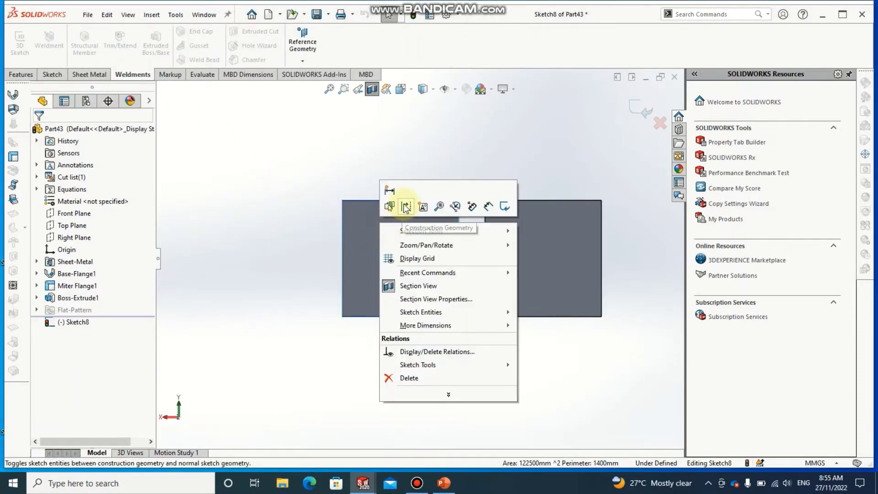
click(284, 197)
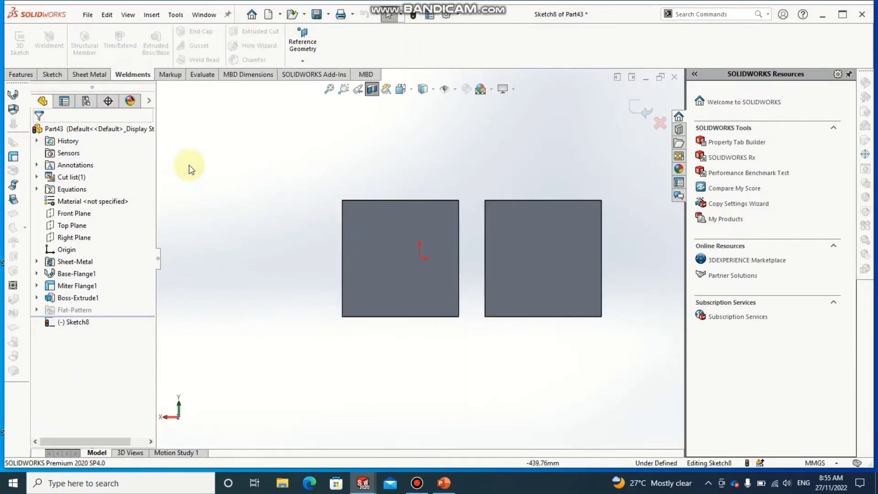
Draw corner rectangles over the left and right square box ends.
click(52, 75)
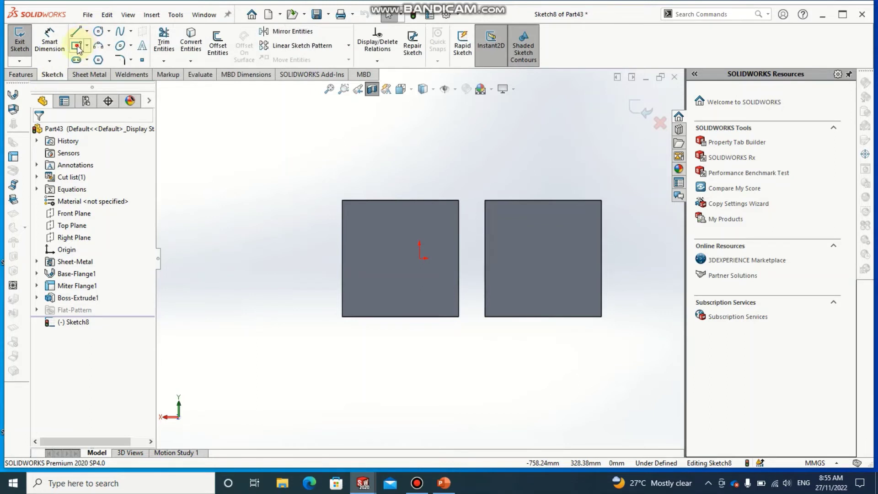
key(r)
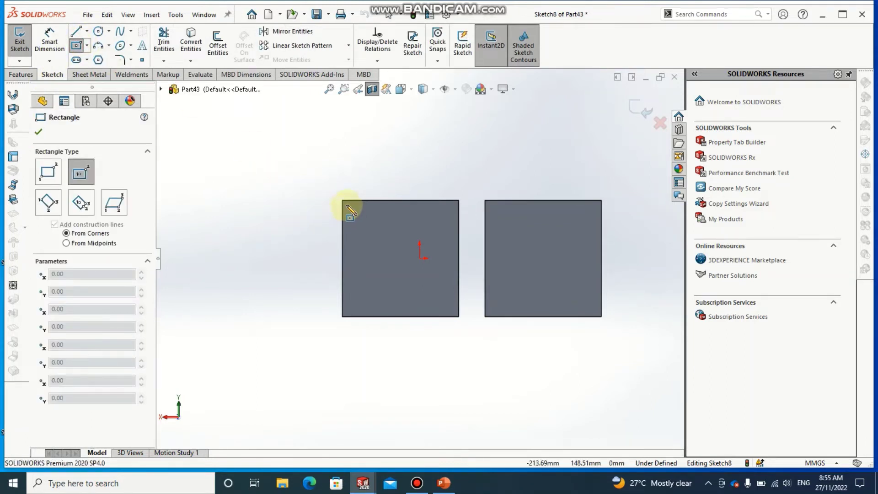
click(342, 201)
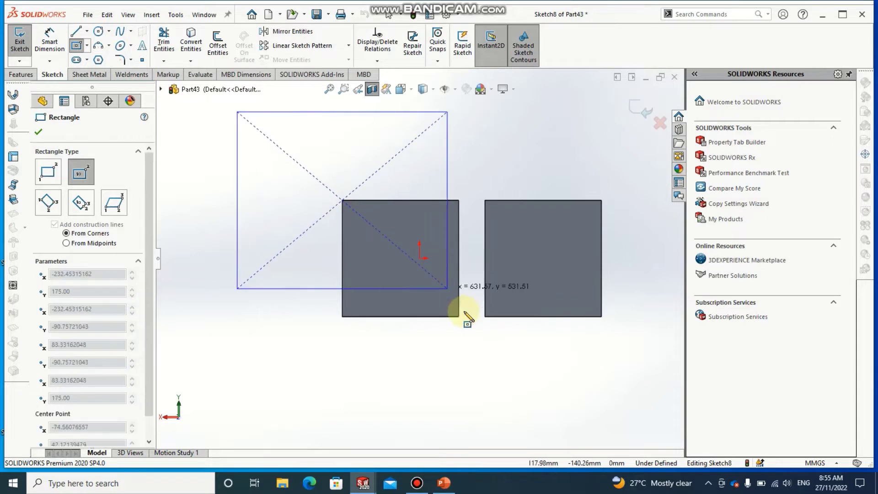
click(48, 173)
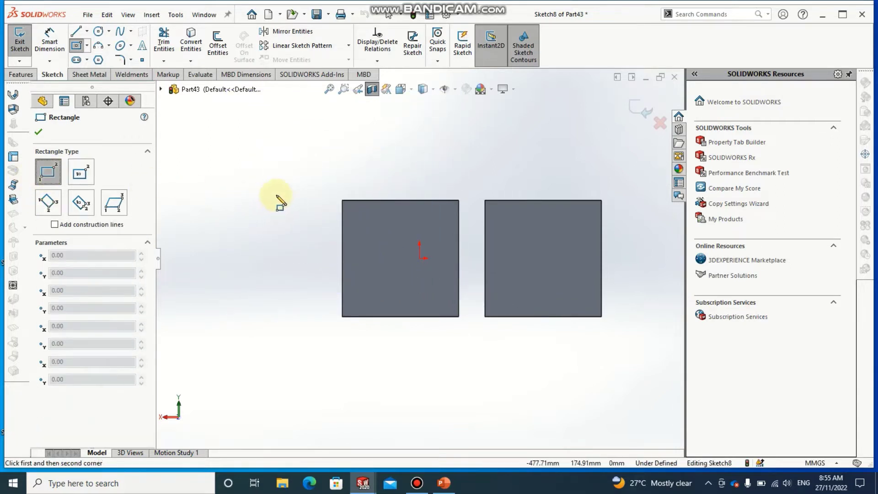
click(342, 202)
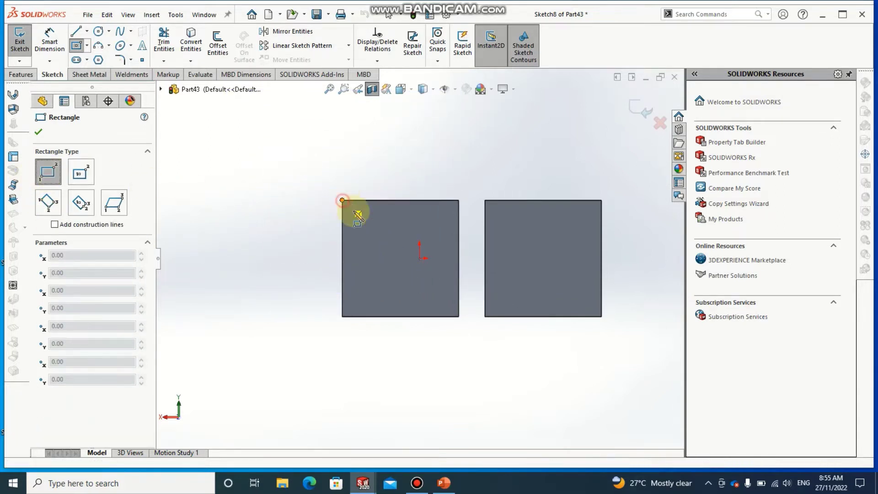
click(458, 316)
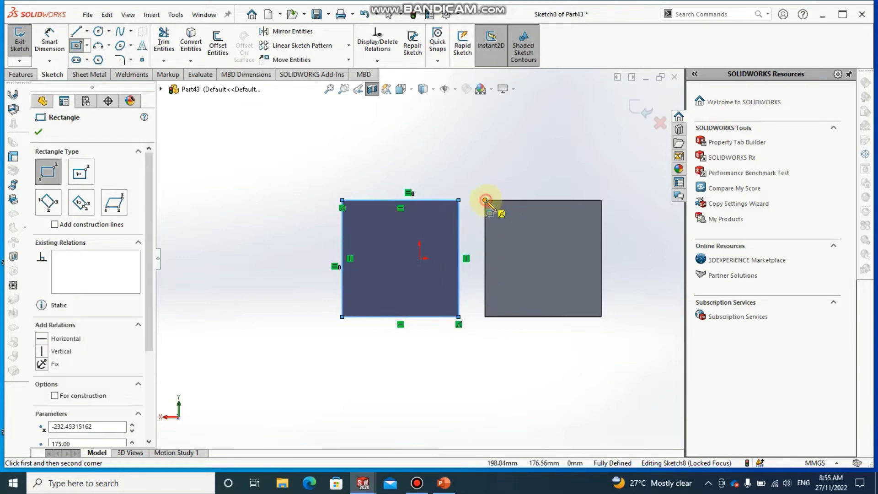
click(486, 200)
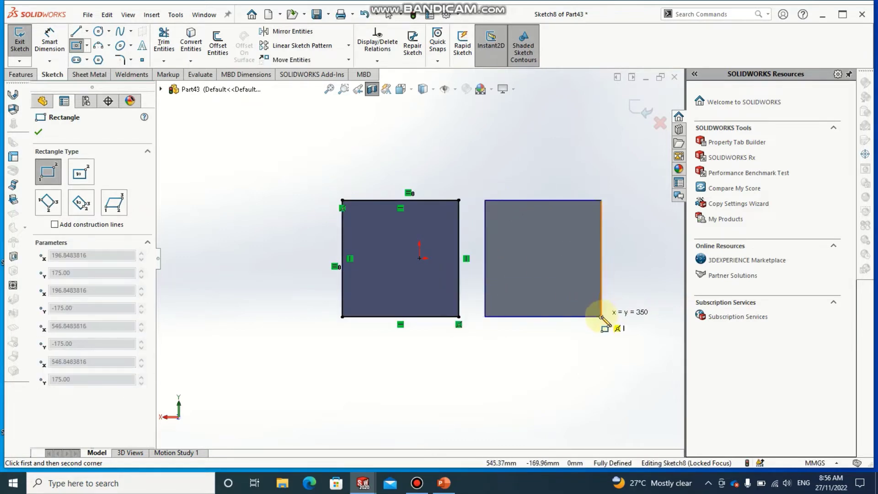
click(599, 316)
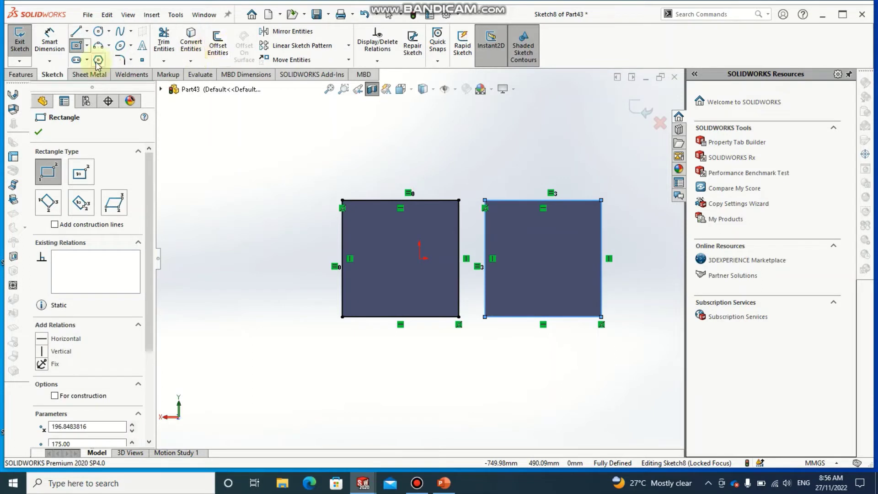
Launch Offset Entities from the Sketch tools.
click(14, 74)
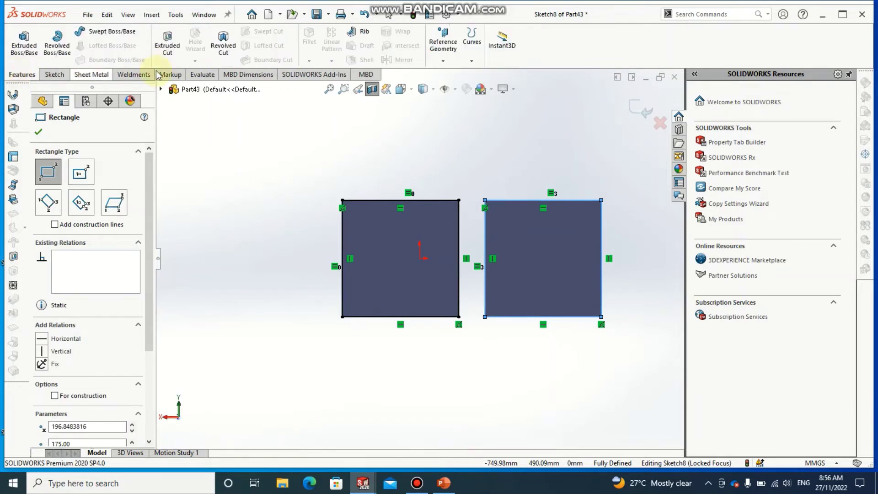
click(67, 75)
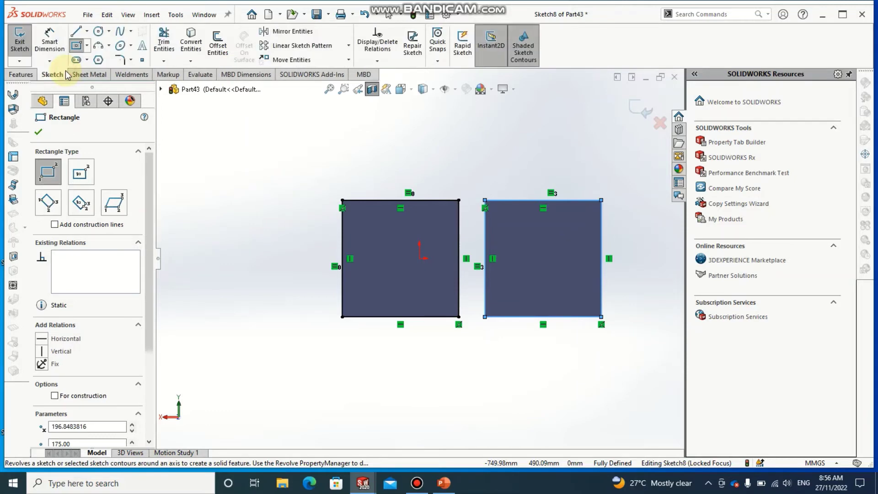
click(218, 43)
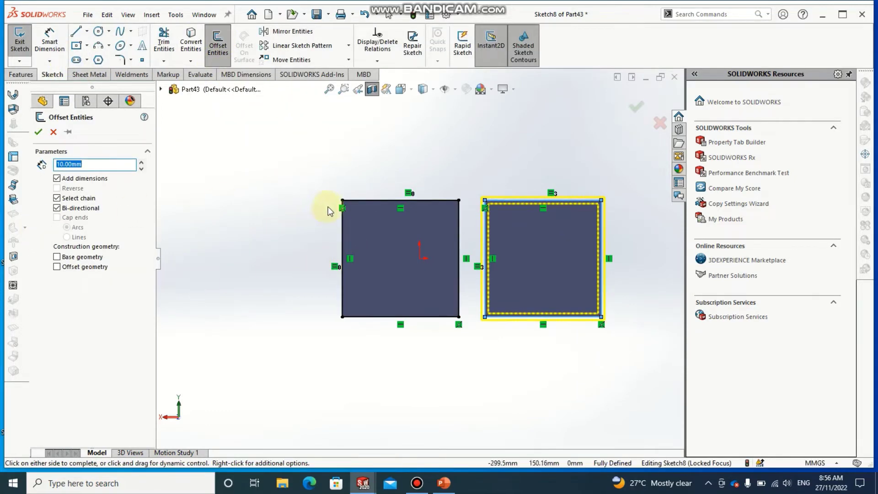
Offset both rectangle outlines 10 mm bi-directionally and confirm.
click(374, 201)
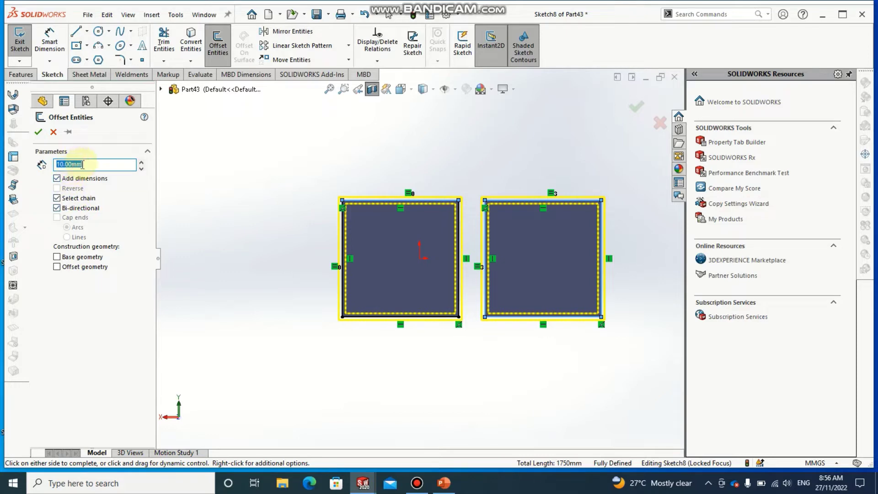
click(57, 209)
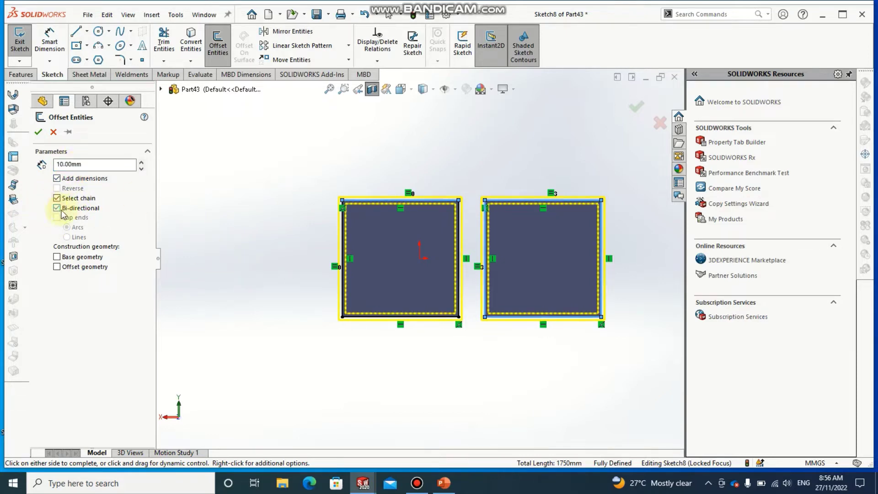
click(39, 133)
middle_drag(242, 181, 242, 169)
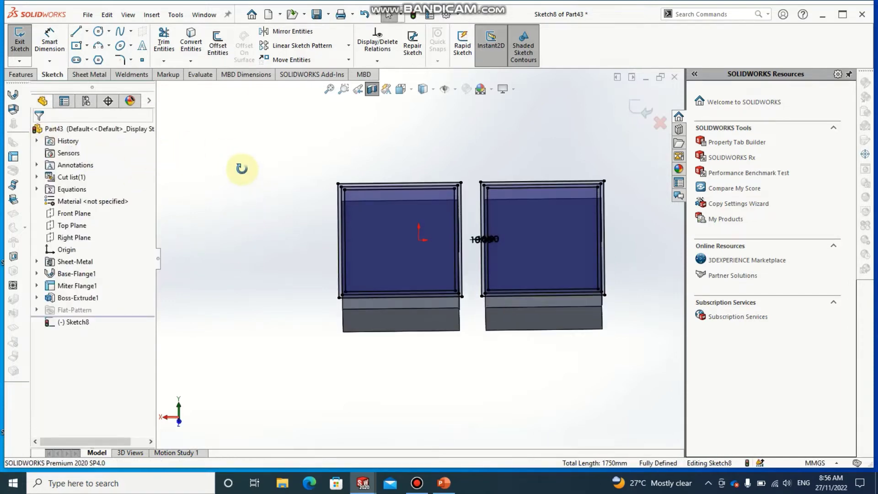
Extruded-cut both square regions 290 mm deep.
click(21, 76)
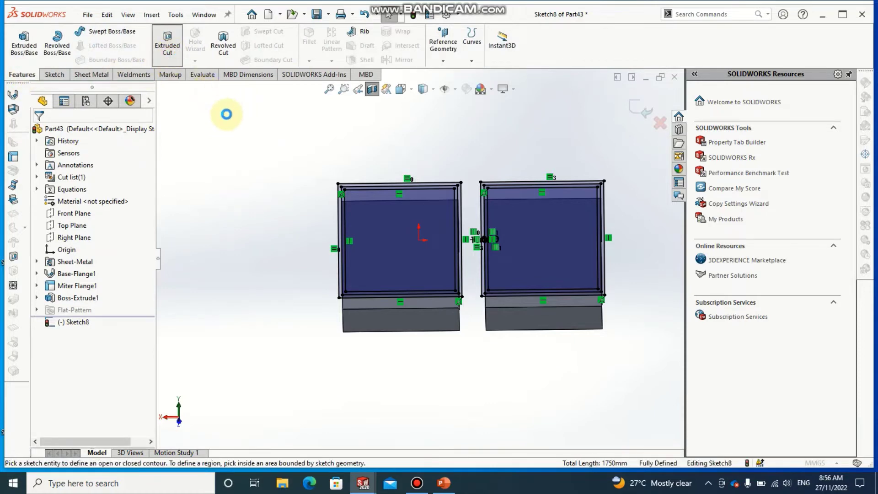
click(375, 229)
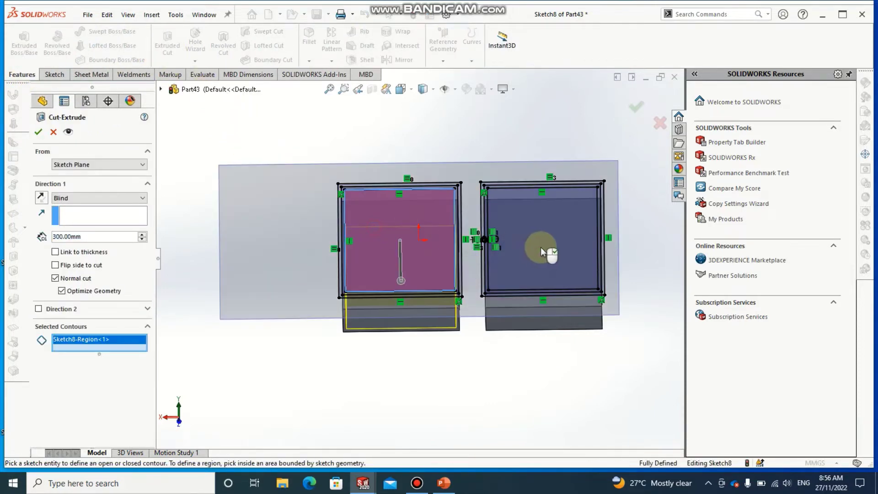
click(541, 247)
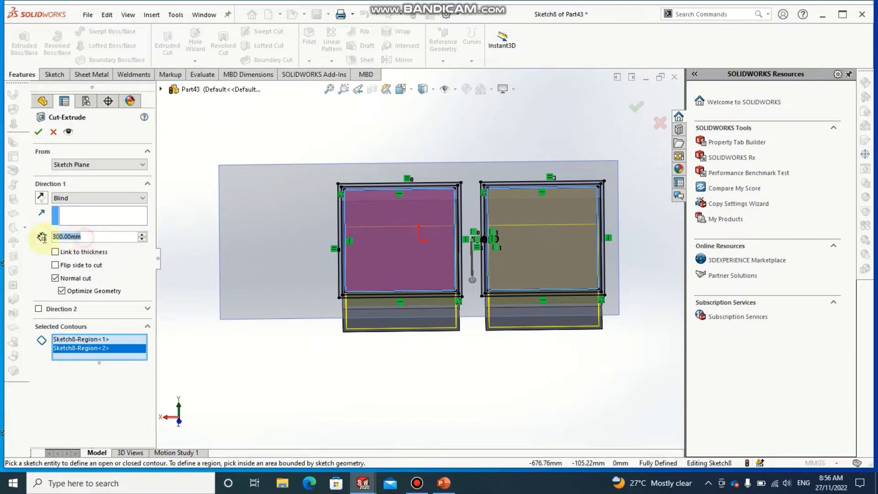
text(290)
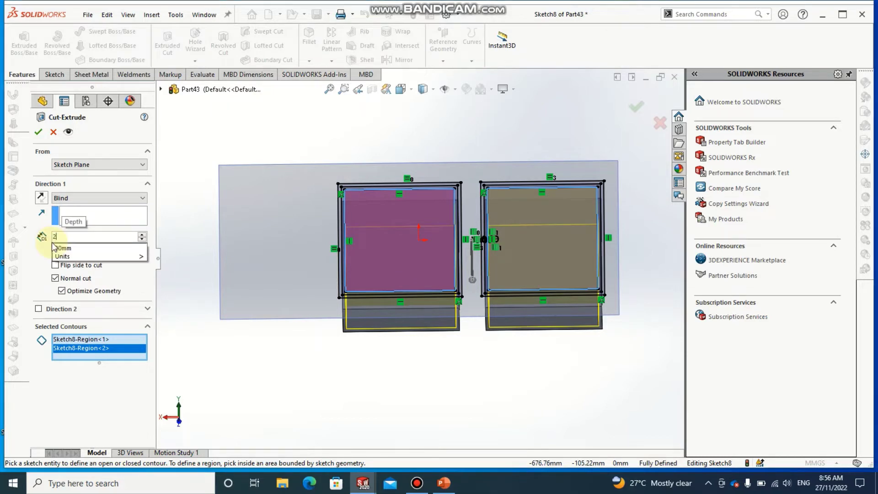
key(Return)
middle_drag(274, 229, 421, 290)
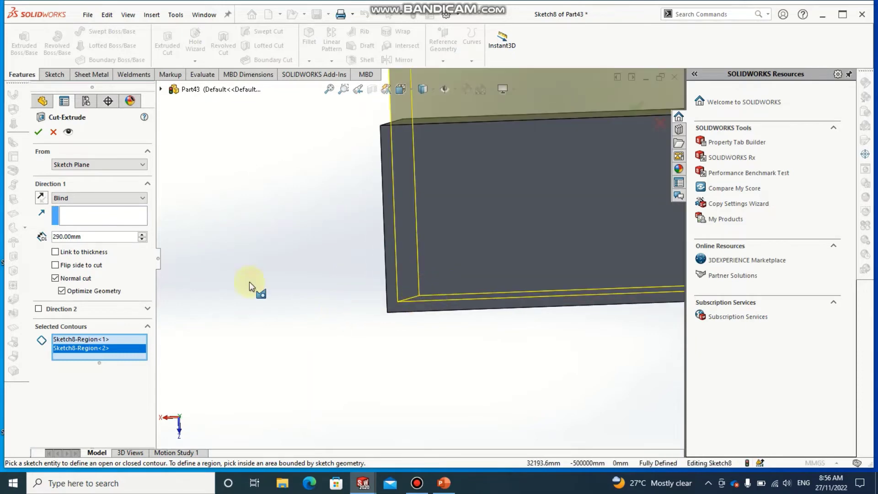
click(41, 133)
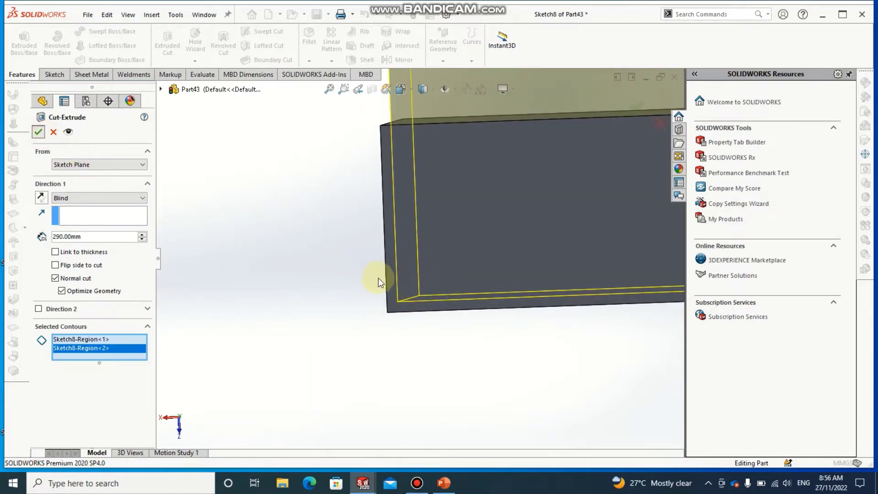
Show the full model and orbit to inspect the hollowed bowls from several angles.
scroll(412, 270, up, 3)
middle_drag(425, 259, 448, 309)
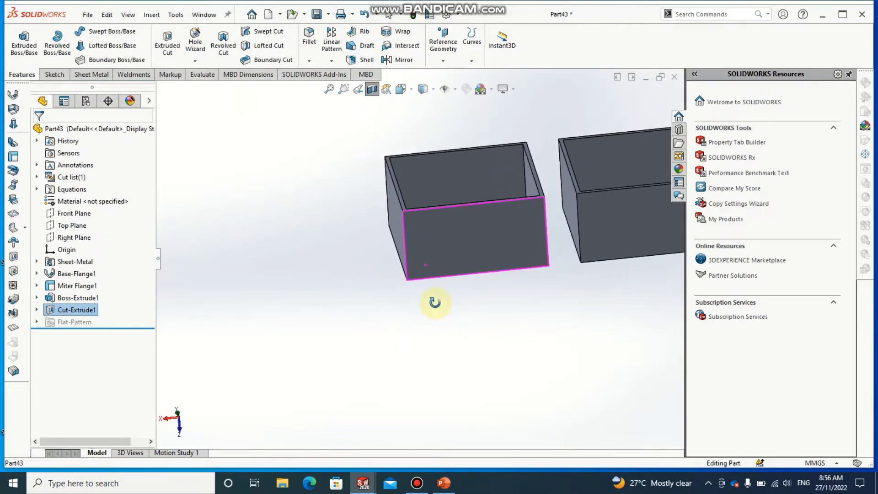
scroll(470, 273, up, 2)
click(378, 98)
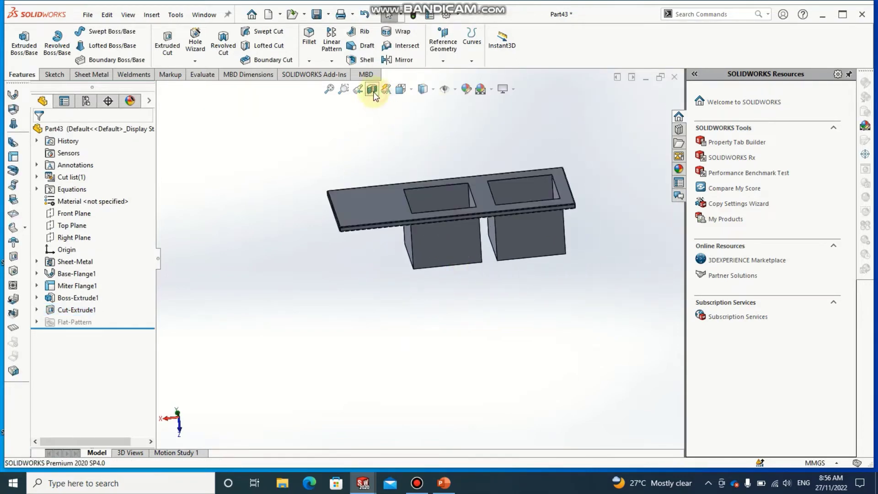
middle_drag(353, 188, 603, 186)
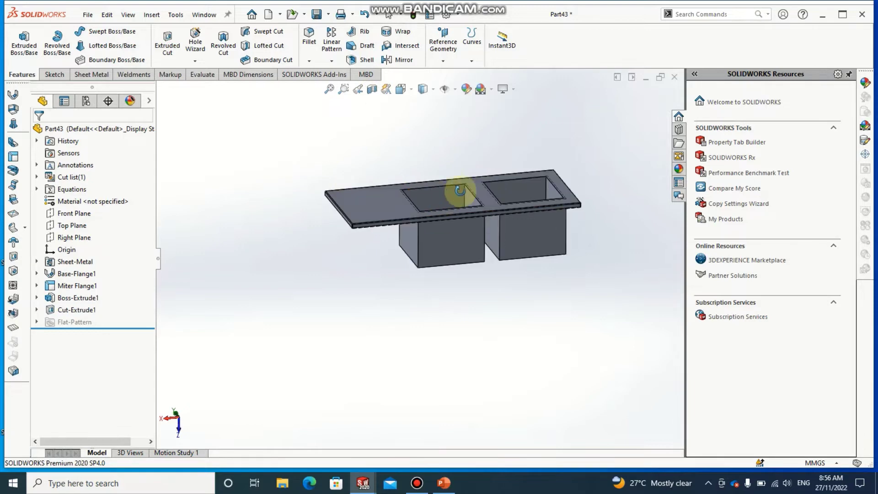
mouse_move(251, 207)
middle_down()
mouse_move(320, 198)
mouse_move(288, 151)
middle_up()
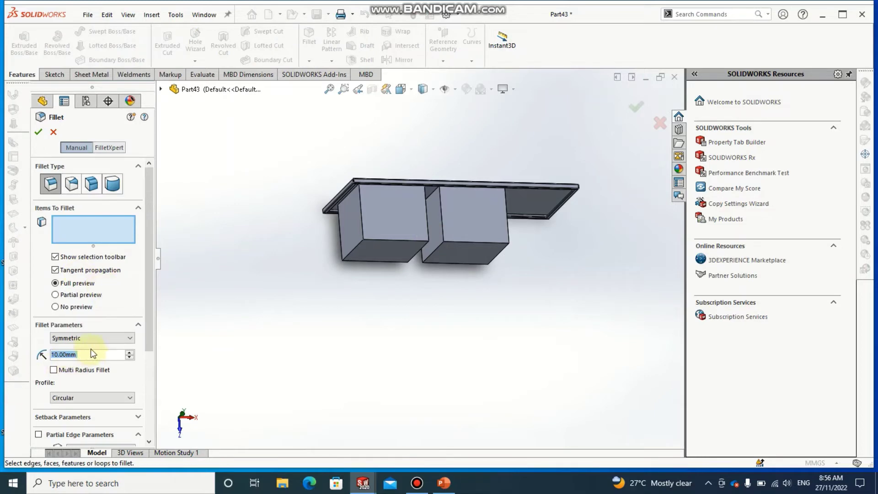
Set the fillet radius to 30 mm and select the first bowl's vertical and bottom edges.
text(30)
key(Return)
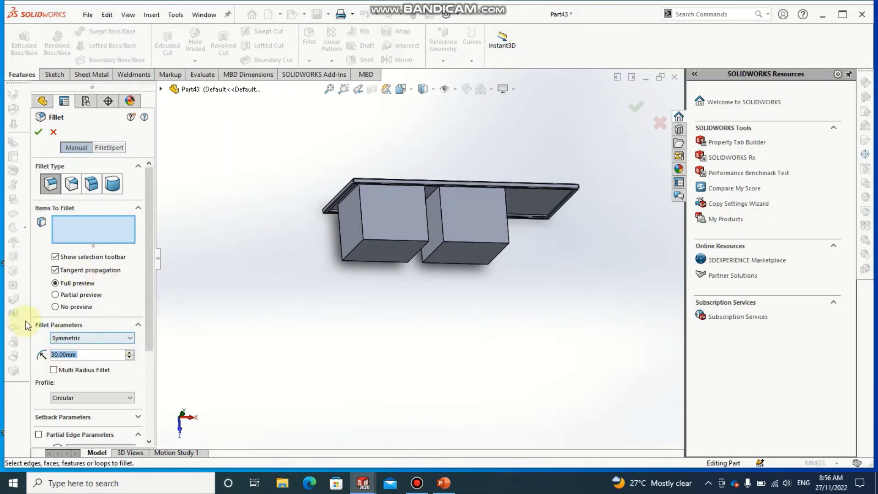
scroll(398, 259, down, 3)
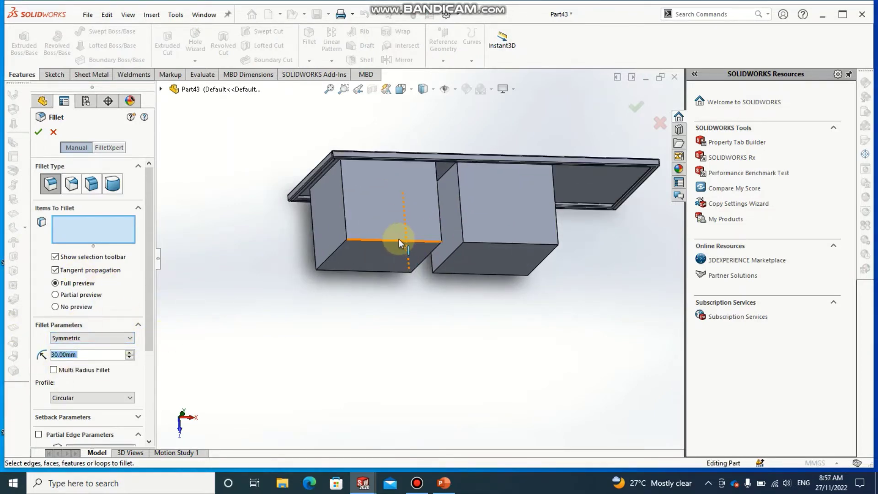
click(399, 239)
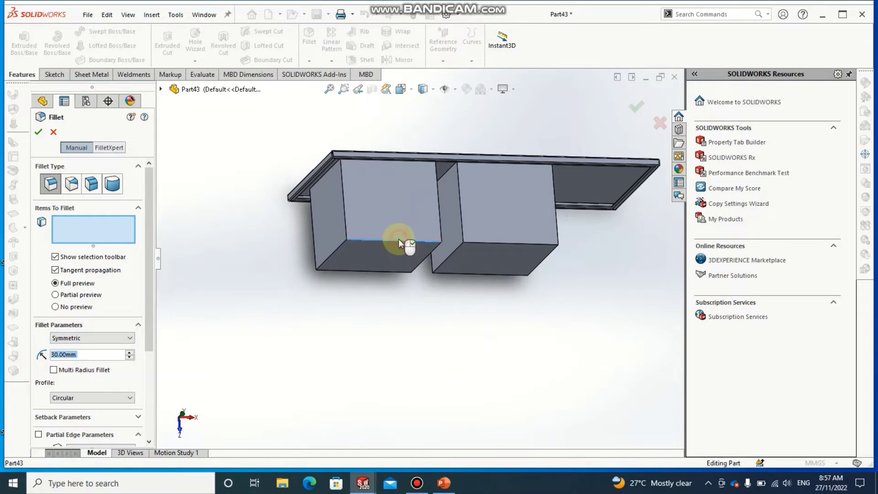
click(344, 207)
click(441, 216)
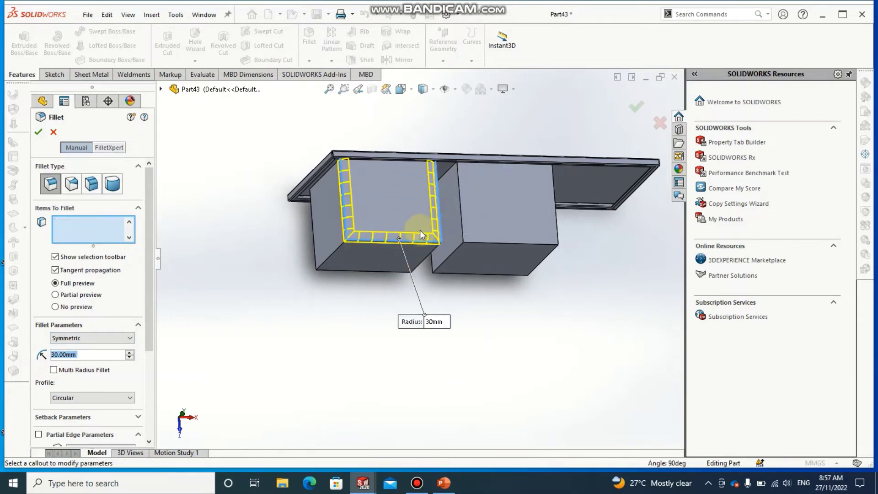
mouse_move(441, 216)
middle_down()
mouse_move(456, 230)
mouse_move(452, 203)
middle_up()
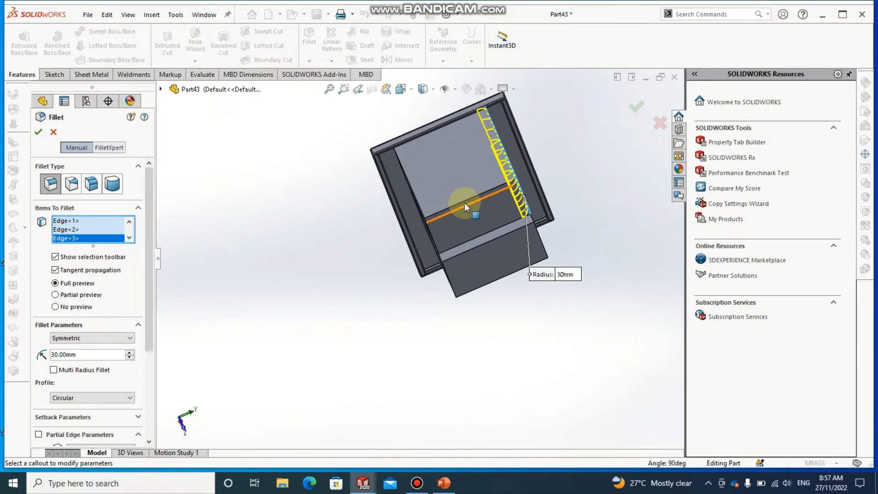
click(464, 202)
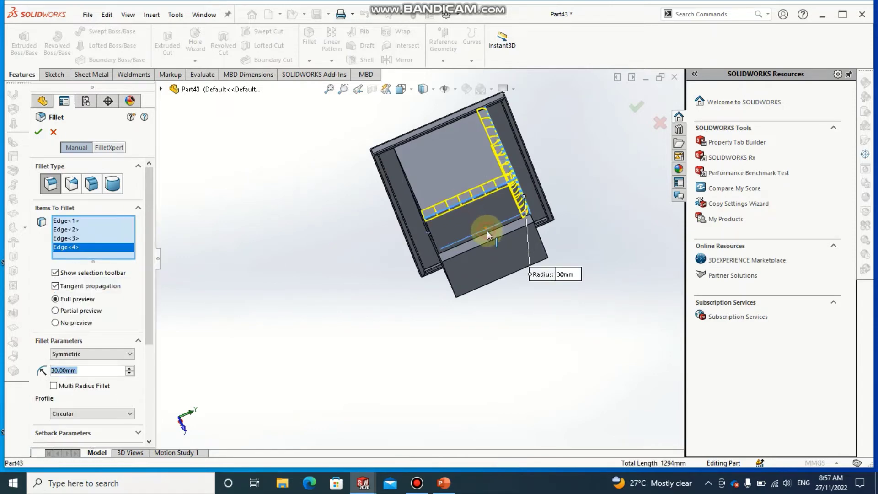
click(487, 231)
middle_drag(487, 230, 512, 176)
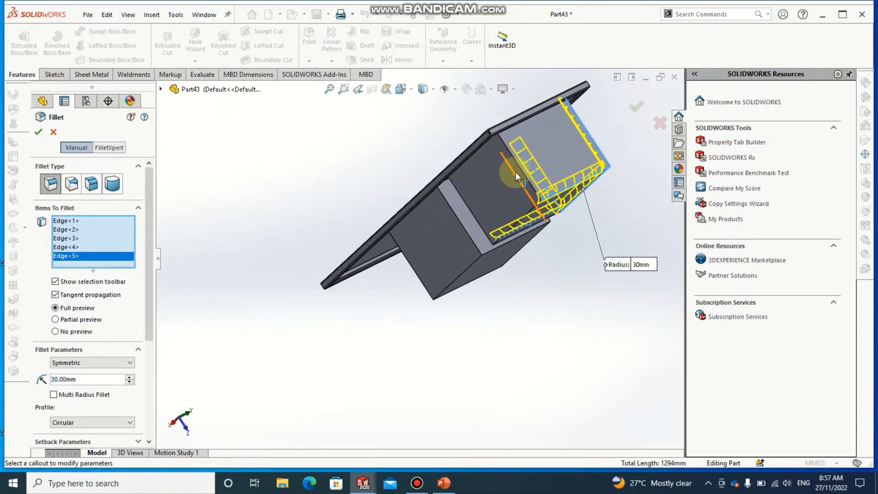
click(516, 168)
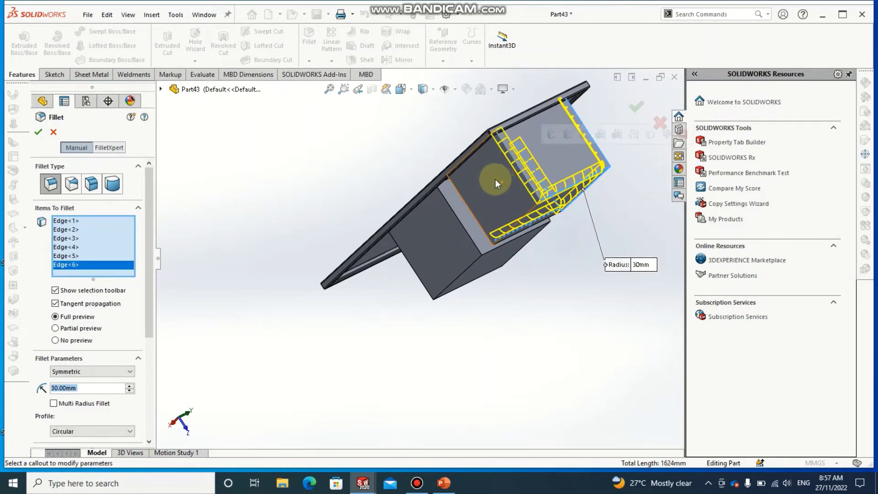
middle_drag(495, 179, 487, 212)
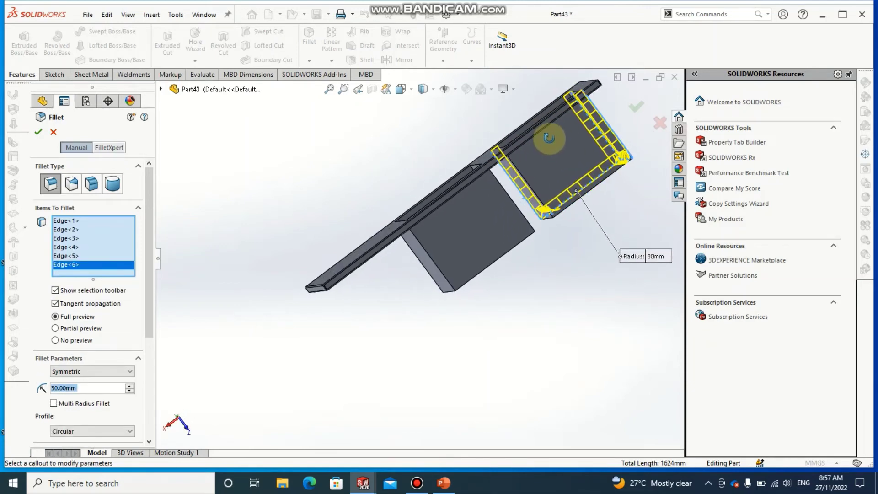
Add the other bowl's vertical and bottom edges and confirm the 30 mm fillet.
click(485, 211)
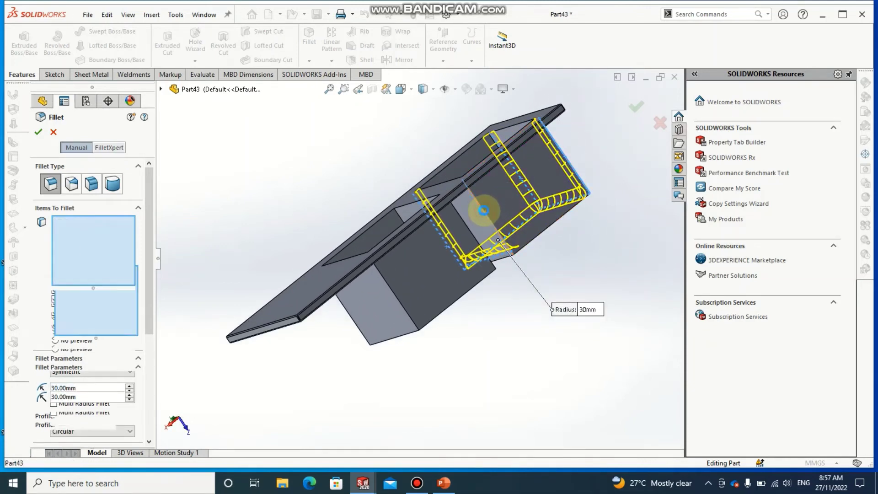
click(388, 287)
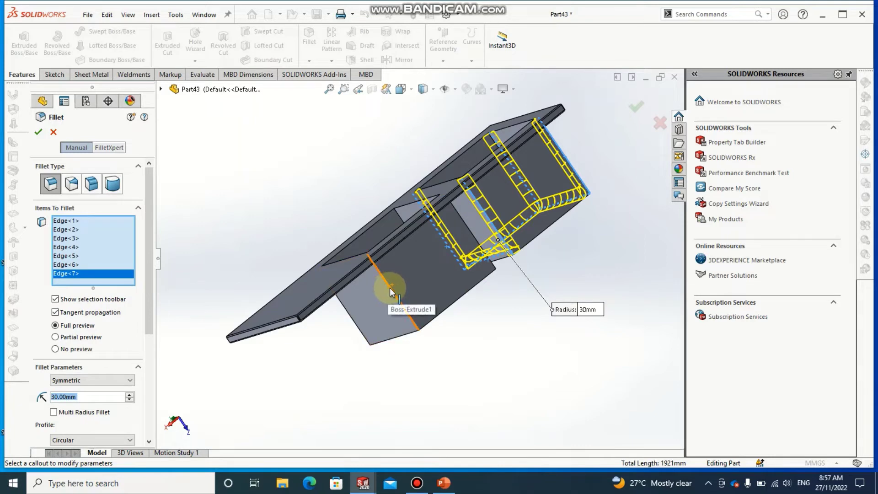
click(353, 323)
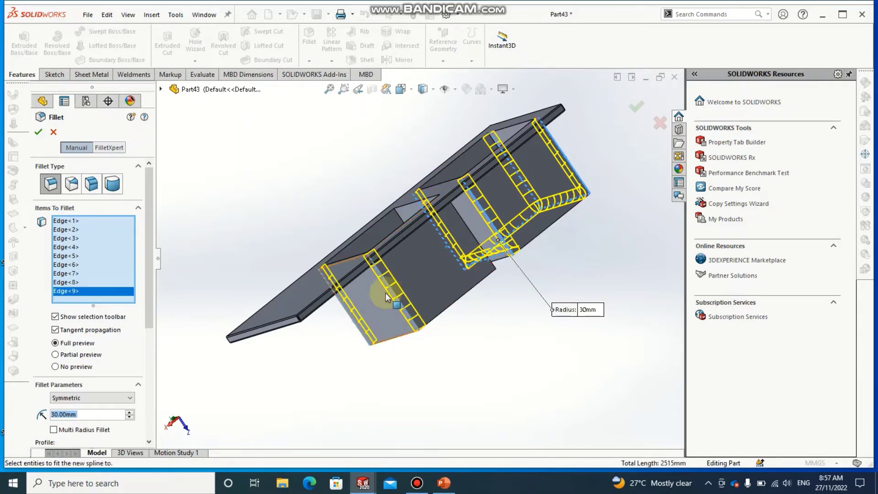
middle_drag(421, 283, 438, 239)
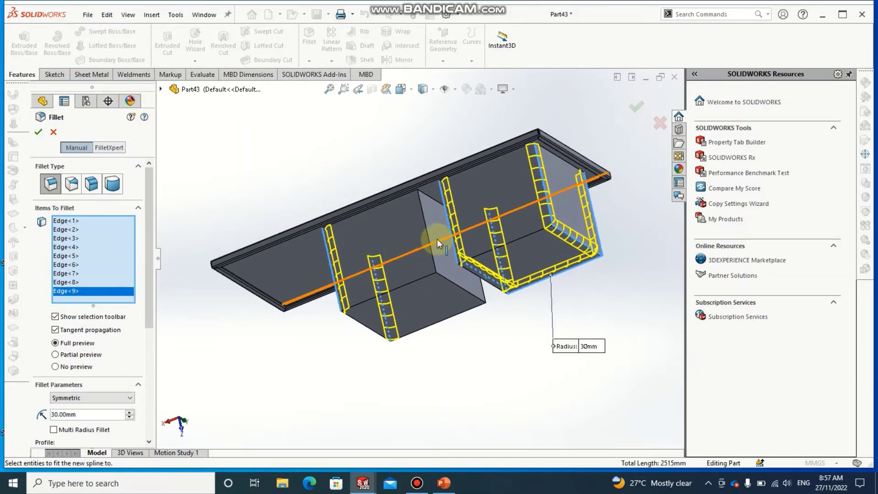
click(429, 232)
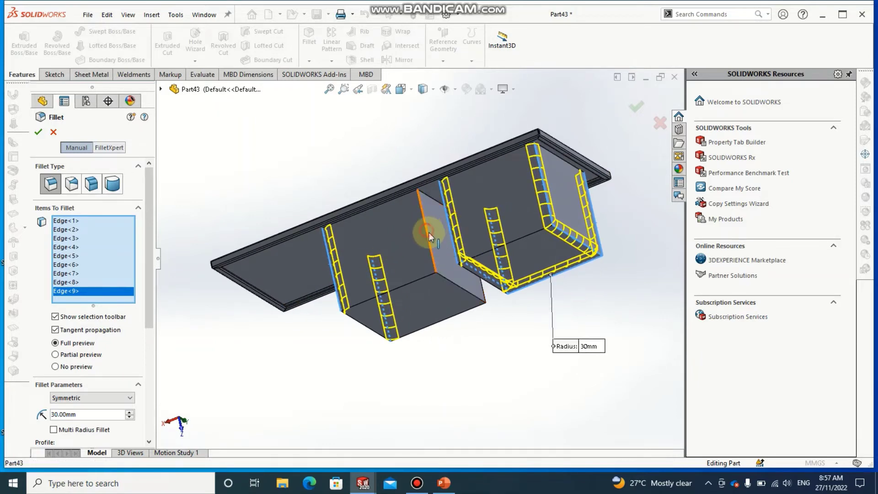
click(485, 297)
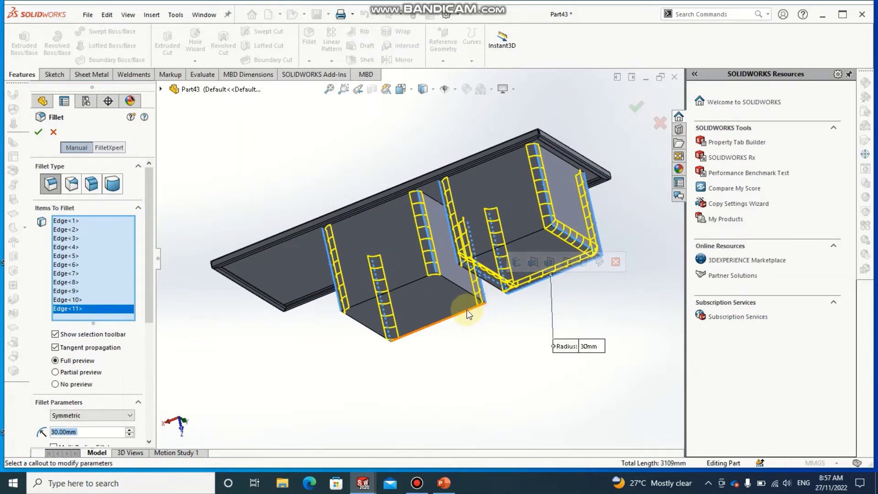
click(467, 312)
click(415, 282)
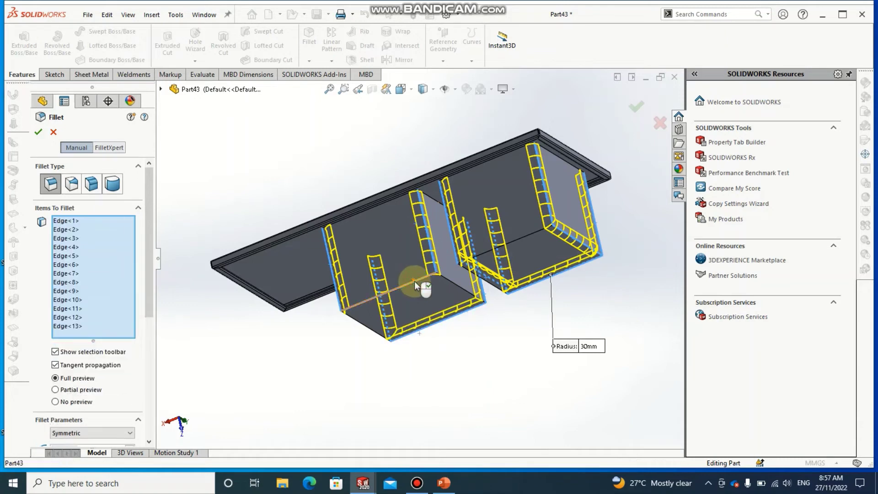
middle_drag(397, 262, 402, 284)
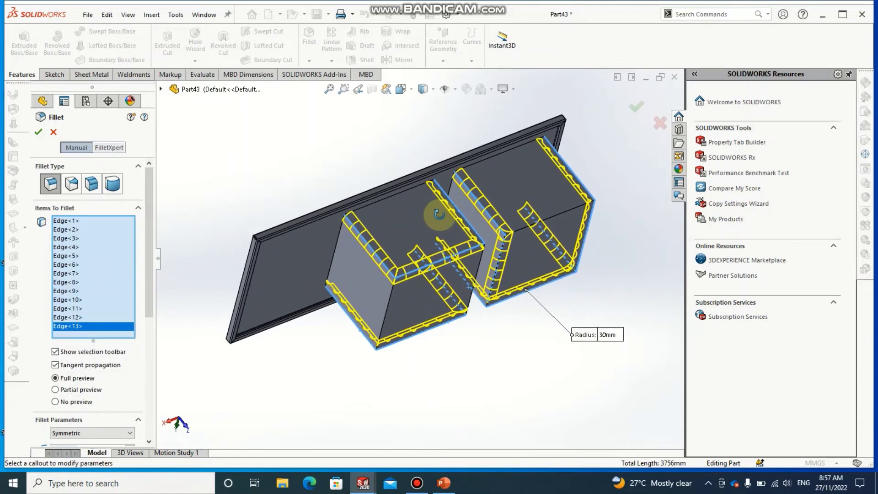
click(392, 295)
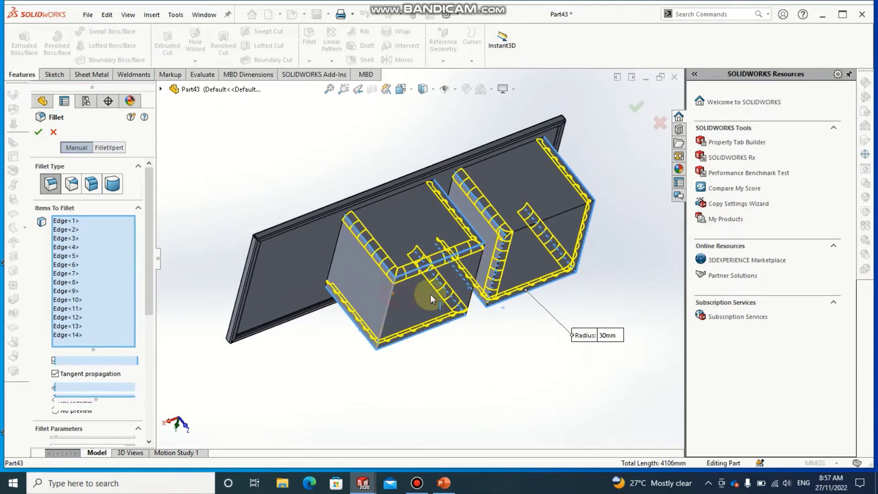
click(468, 294)
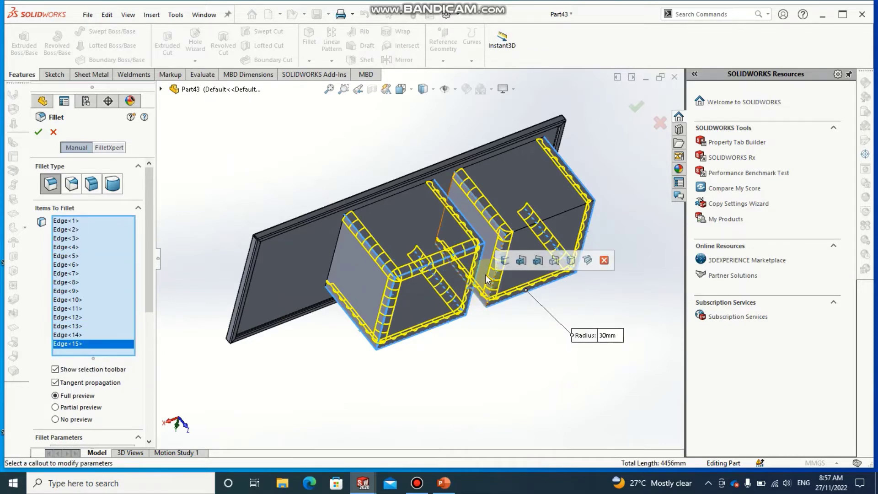
mouse_move(468, 294)
middle_down()
mouse_move(450, 285)
mouse_move(508, 229)
middle_up()
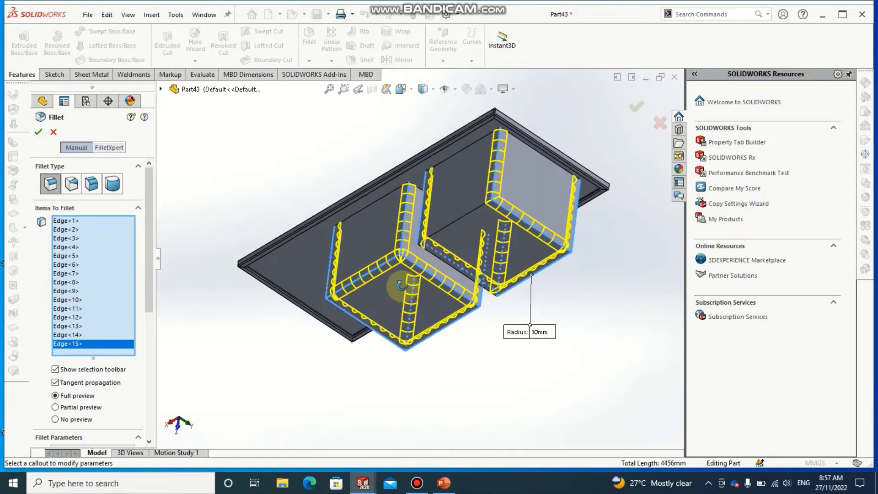
click(509, 224)
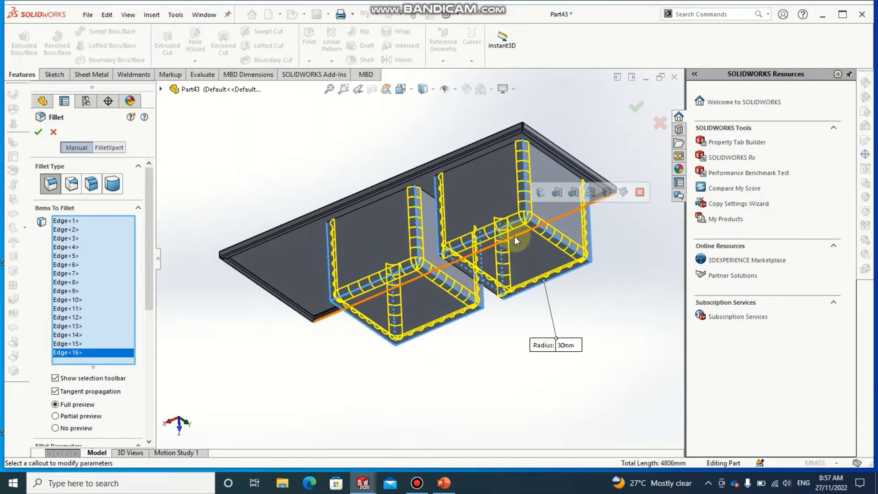
mouse_move(514, 236)
middle_down()
mouse_move(414, 219)
mouse_move(448, 351)
middle_up()
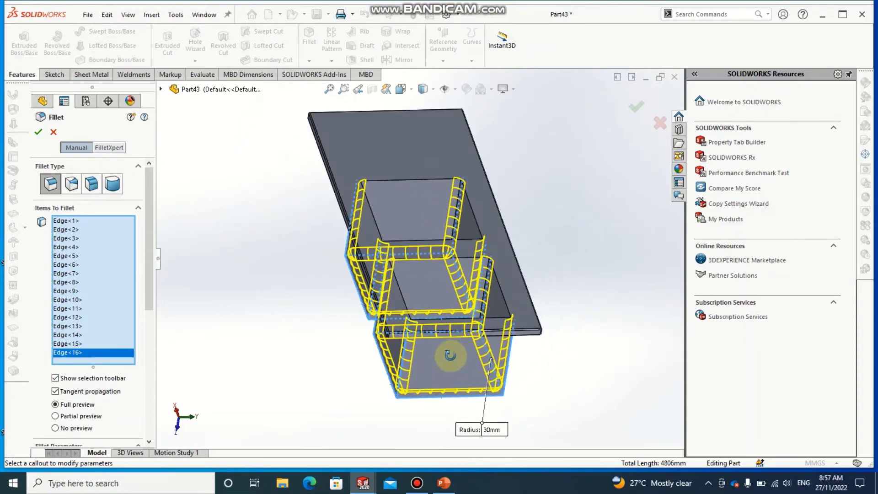
click(37, 133)
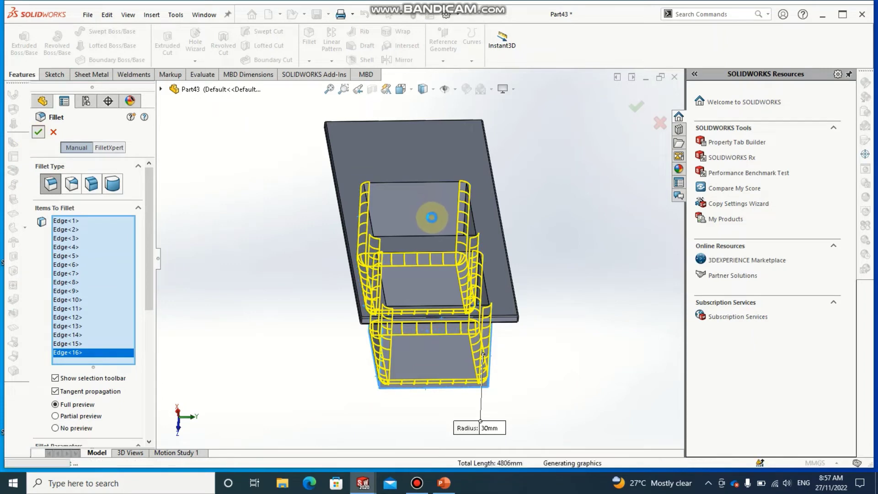
Fillet the four rim edges of each pocket opening at 30 mm.
mouse_move(418, 243)
middle_down()
mouse_move(493, 167)
mouse_move(308, 129)
middle_up()
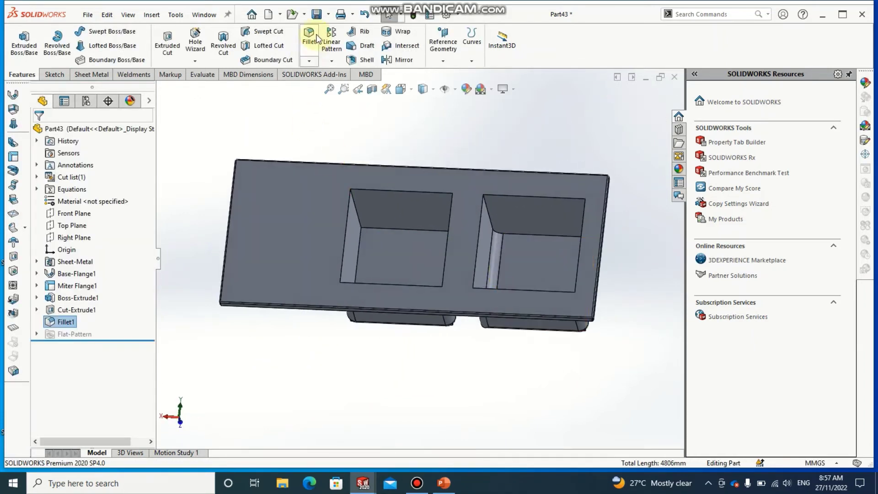
click(345, 225)
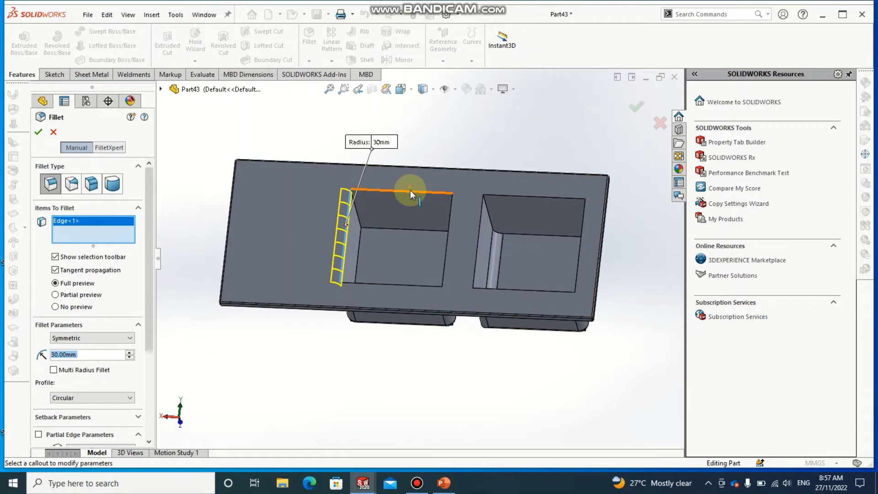
click(410, 190)
click(447, 232)
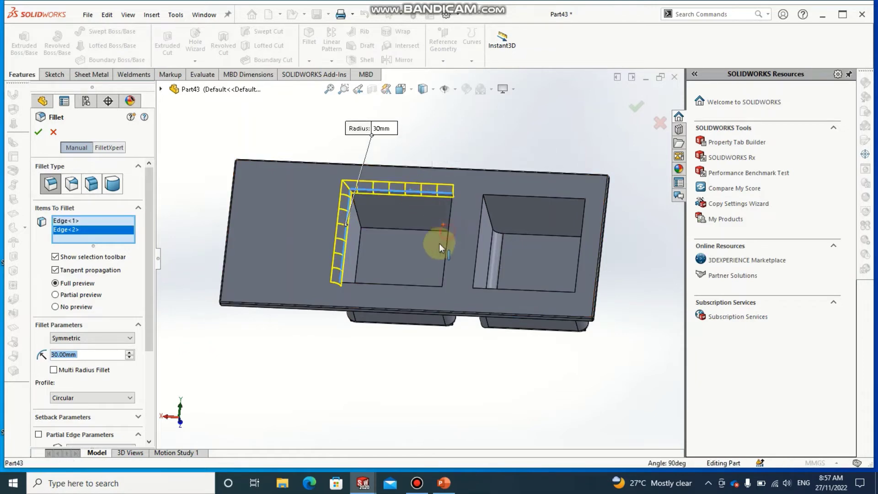
click(419, 287)
click(475, 253)
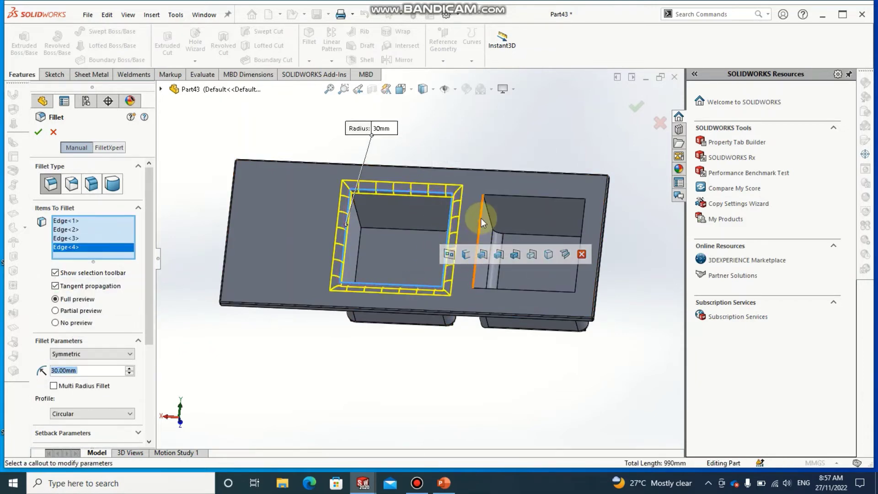
click(501, 195)
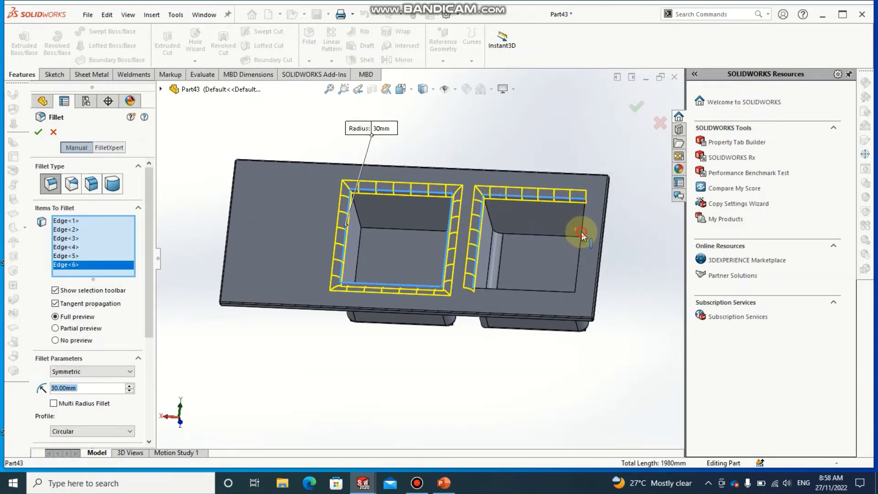
click(581, 232)
click(549, 290)
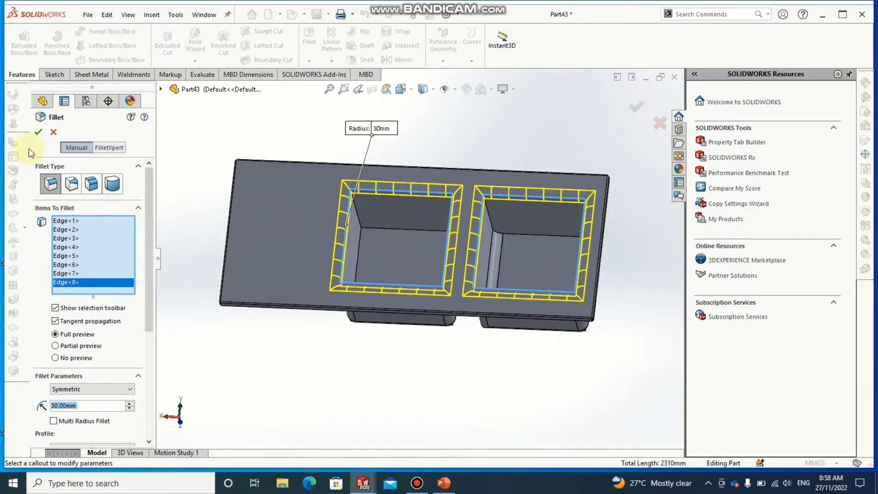
click(43, 135)
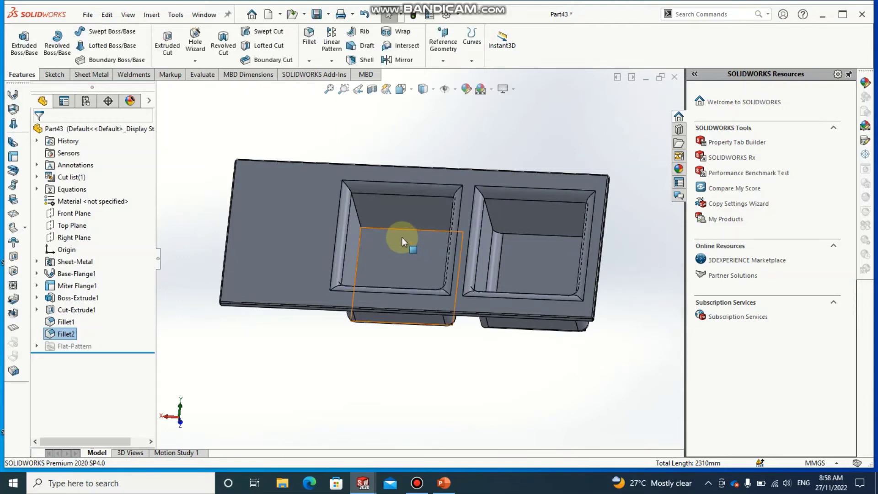
Switch to a Normal To view, then tilt the sink to show the deck's front.
mouse_move(402, 237)
middle_down()
mouse_move(403, 162)
mouse_move(421, 211)
middle_up()
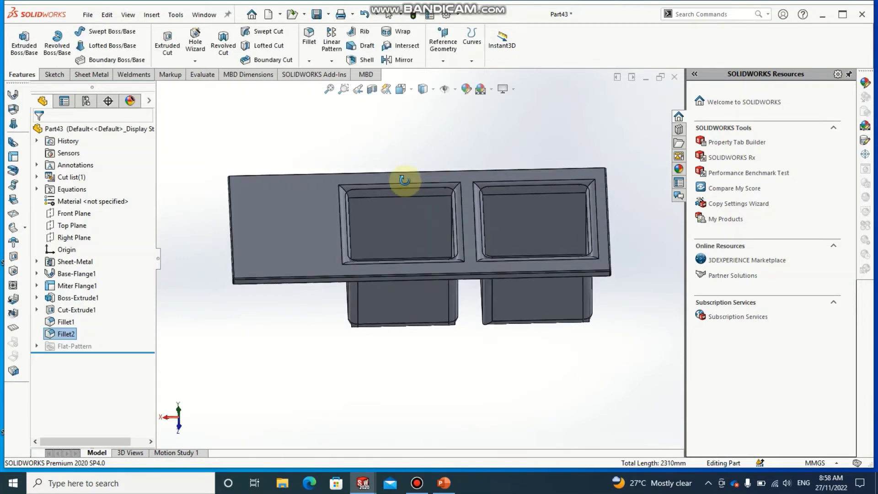
key(space)
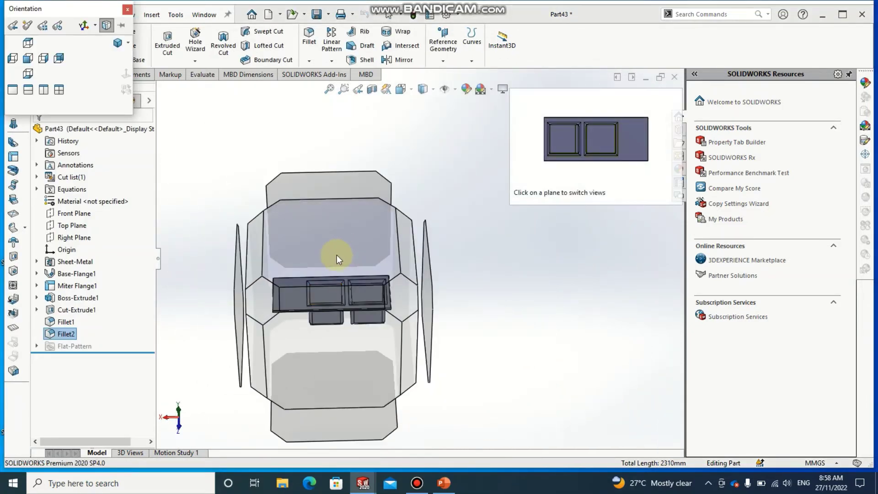
click(338, 247)
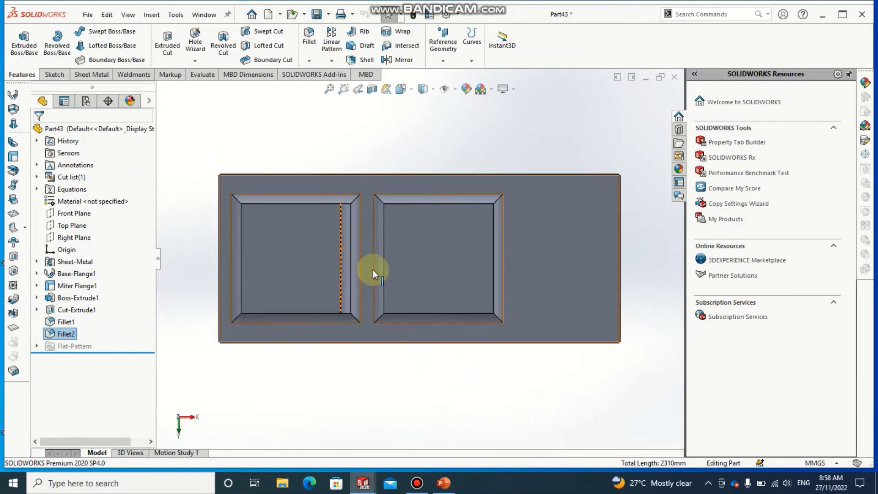
middle_drag(362, 263, 372, 151)
middle_drag(357, 124, 359, 122)
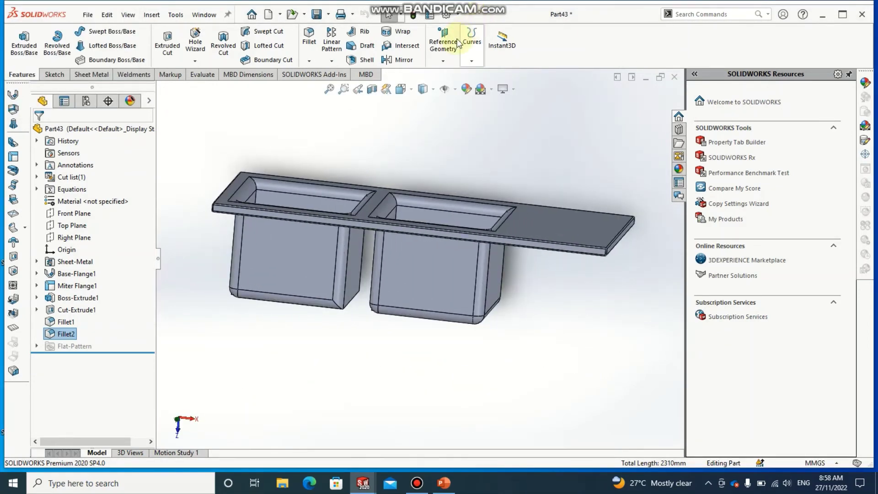
Start a new reference plane with the deck's front flange face as first reference.
click(443, 44)
click(552, 215)
scroll(552, 215, down, 2)
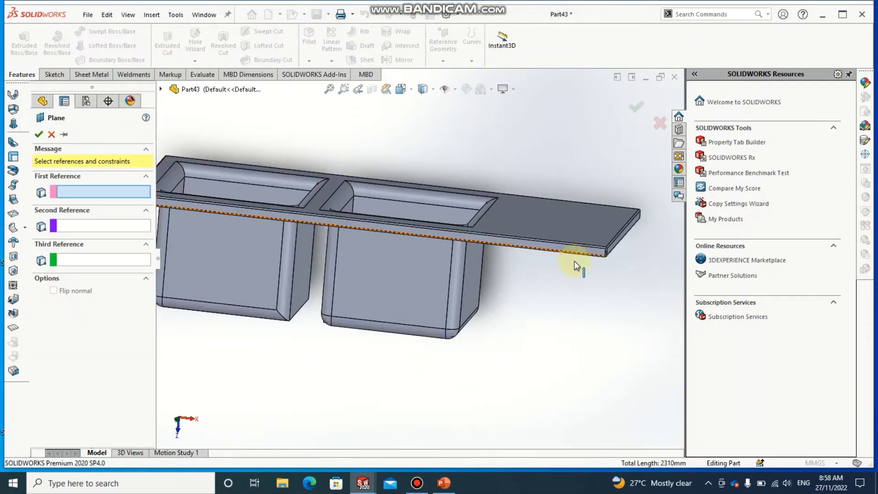
scroll(547, 222, down, 3)
scroll(539, 227, down, 2)
click(540, 235)
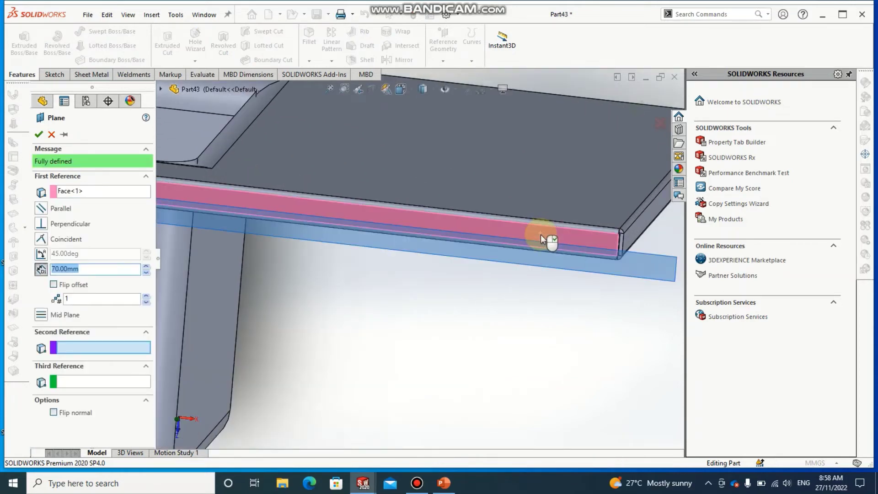
Add the deck's right end face as second reference, previewing a mid plane.
scroll(539, 209, up, 3)
mouse_move(538, 210)
middle_down()
mouse_move(441, 192)
mouse_move(400, 206)
middle_up()
scroll(490, 196, down, 2)
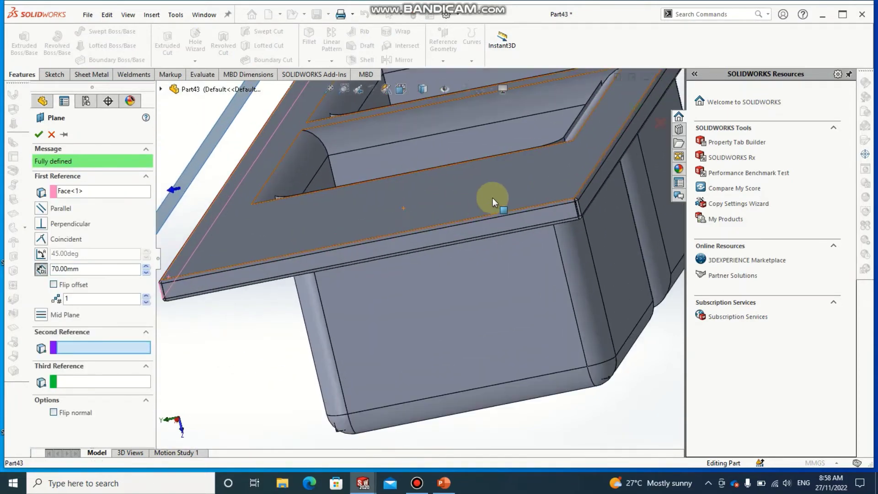
click(594, 188)
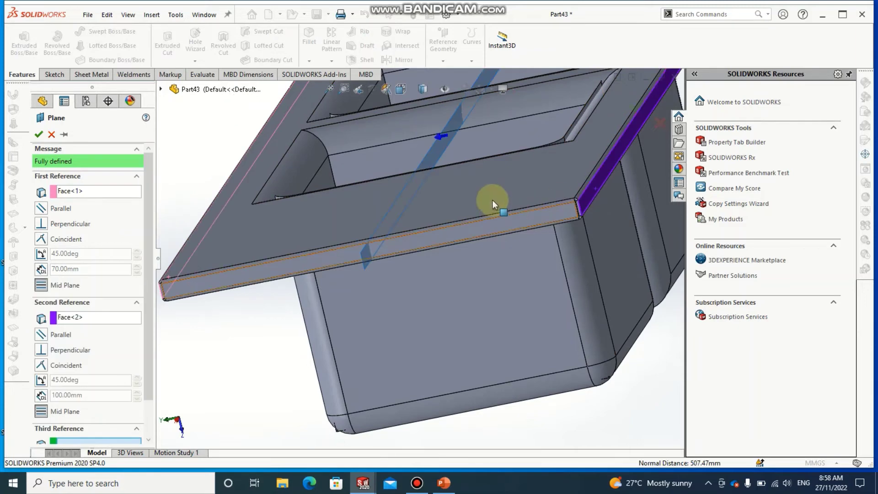
scroll(492, 199, up, 3)
middle_drag(476, 197, 572, 193)
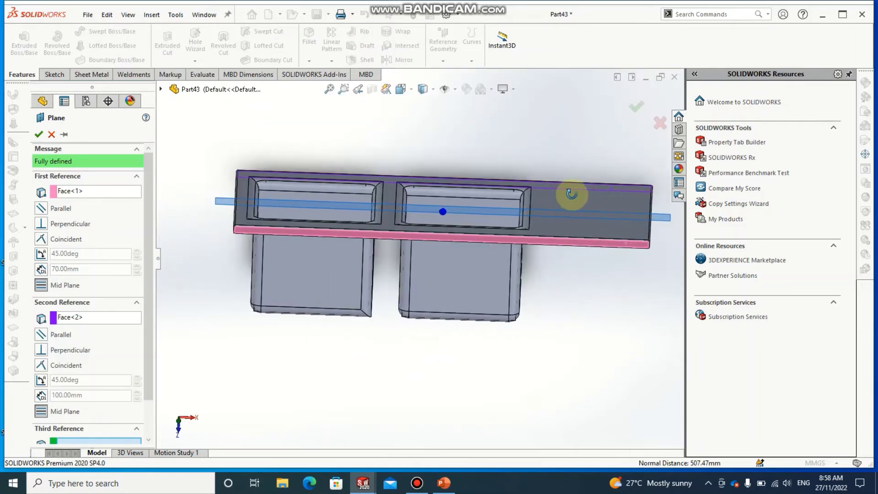
Accept Plane1 and reorient the sink to a standard view.
click(40, 133)
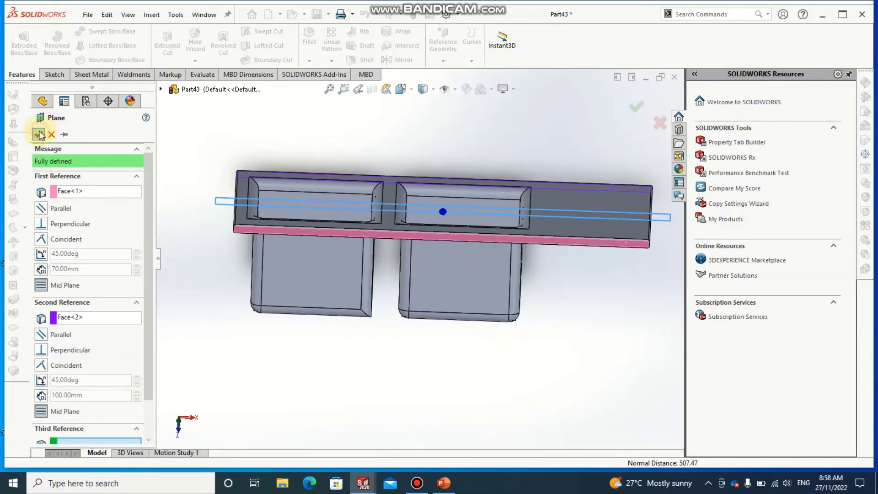
middle_click(544, 249)
scroll(541, 246, down, 2)
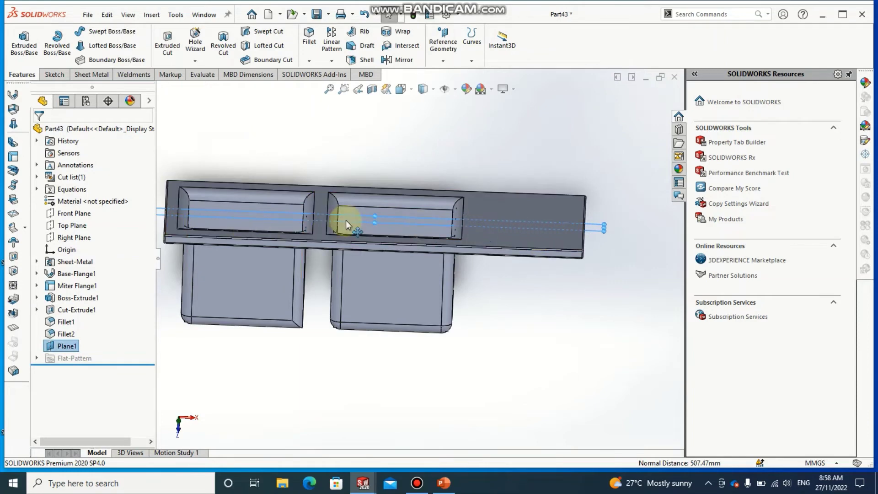
key(space)
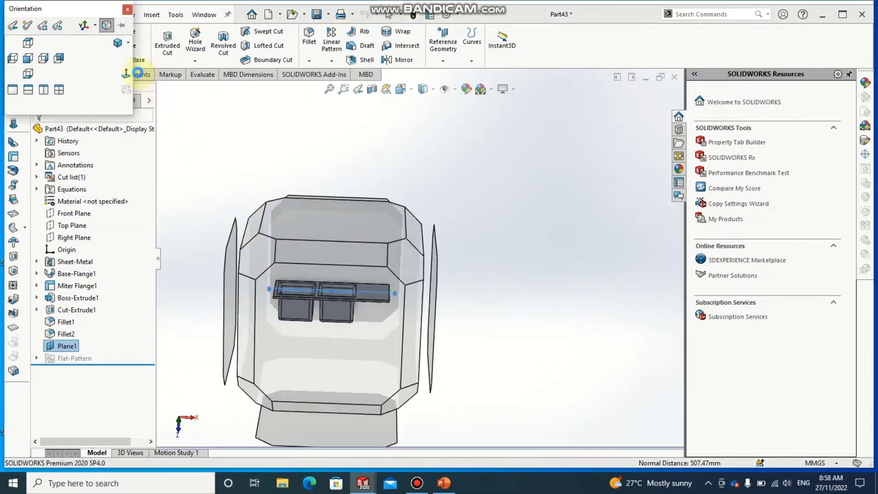
click(126, 72)
scroll(514, 214, down, 3)
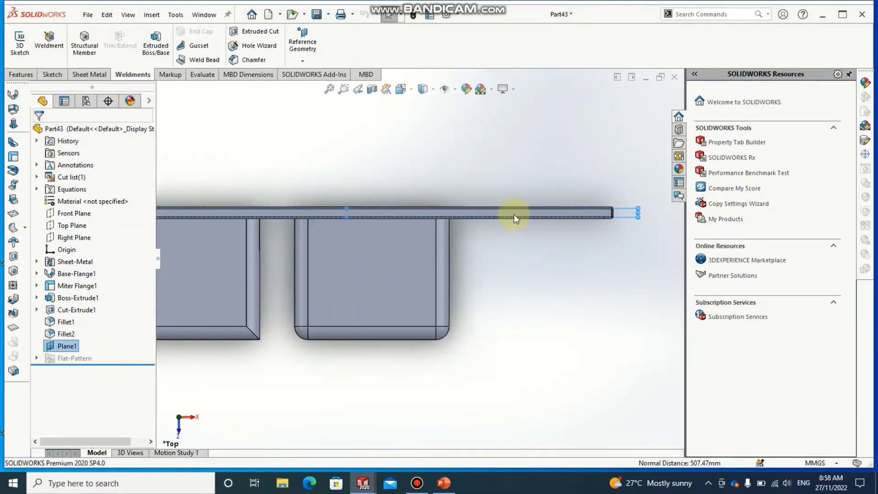
scroll(507, 212, down, 3)
scroll(556, 229, up, 3)
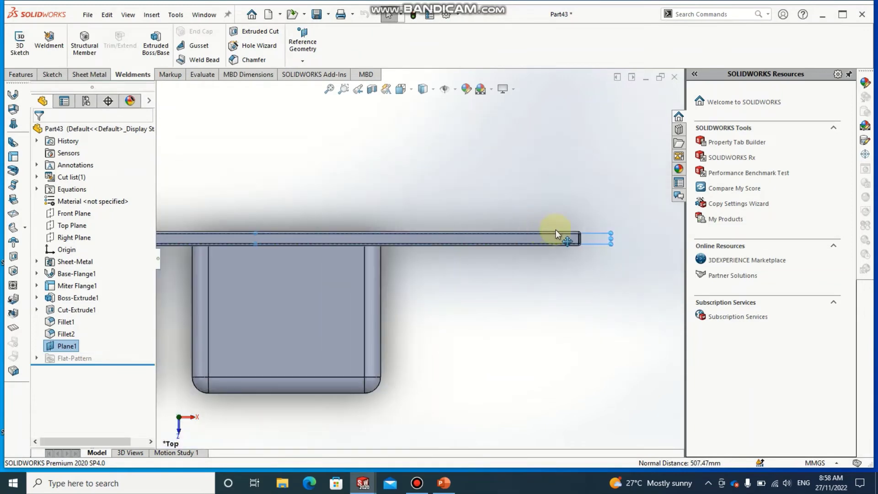
Sketch on Plane1 an open three-line profile: leg up, across the top, leg down.
right_click(589, 239)
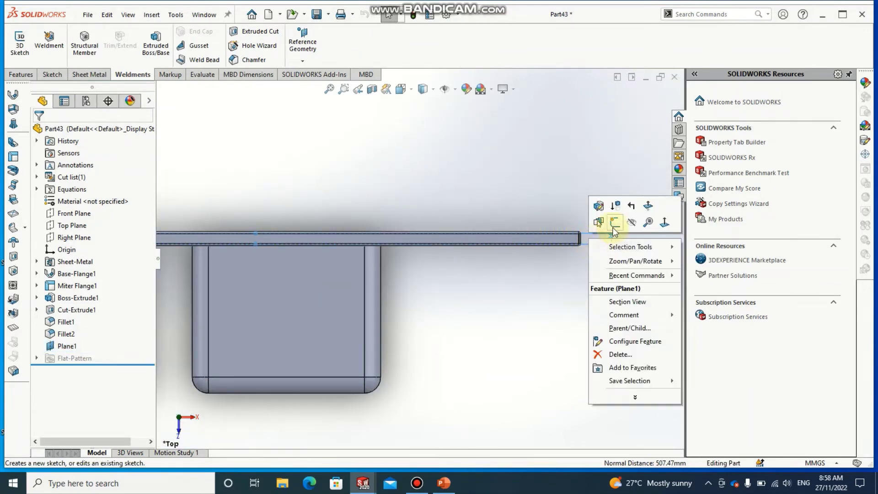
click(613, 223)
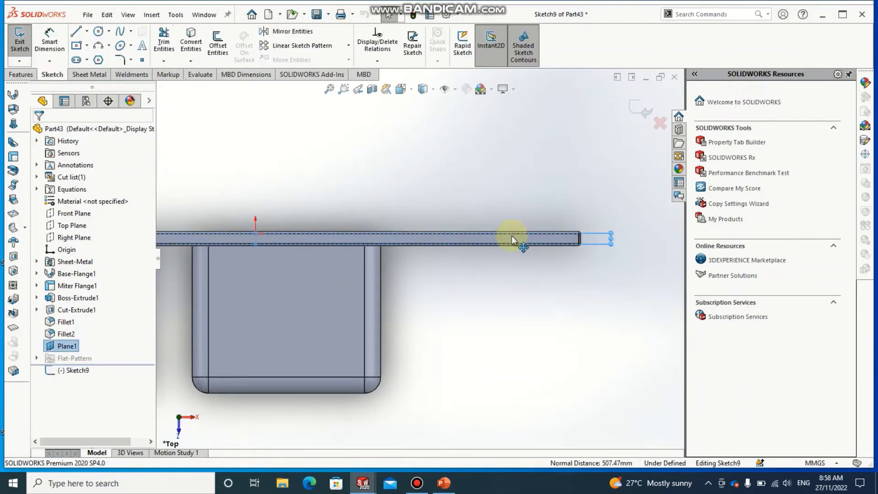
click(77, 31)
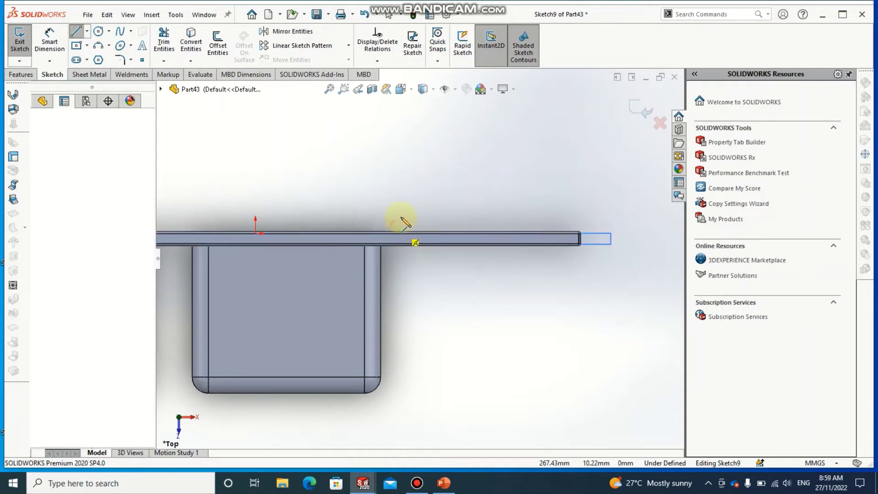
click(400, 232)
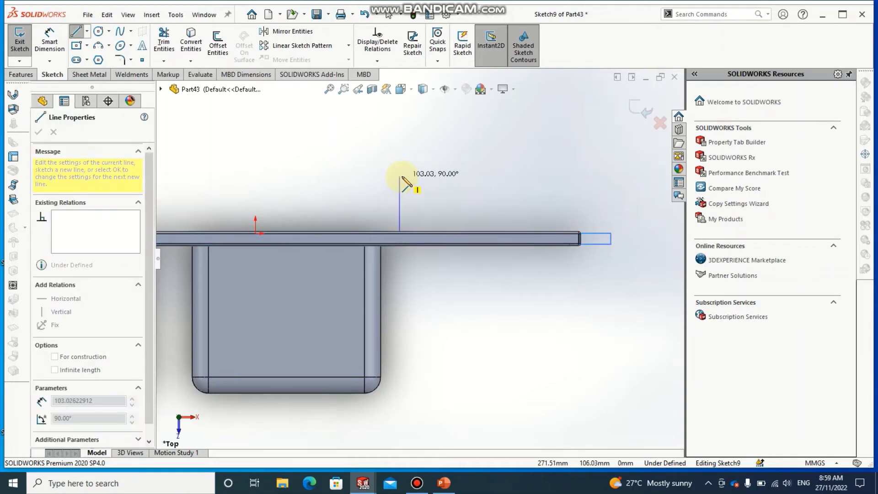
click(401, 176)
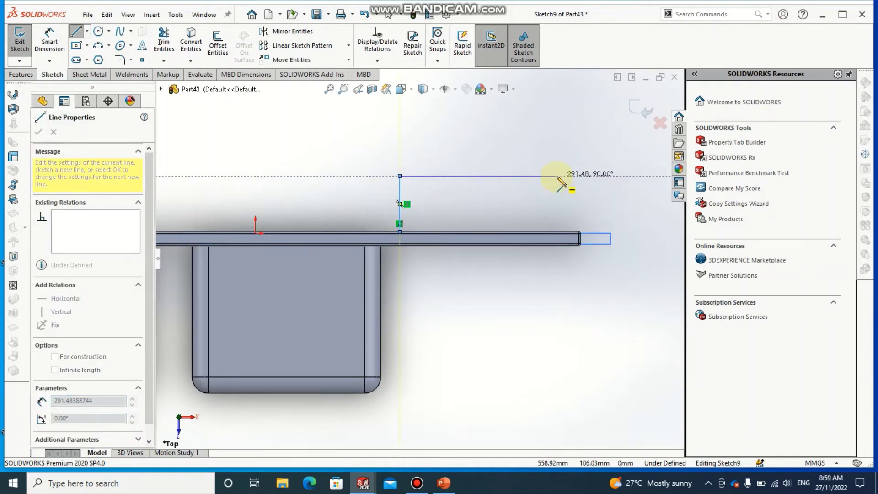
click(541, 176)
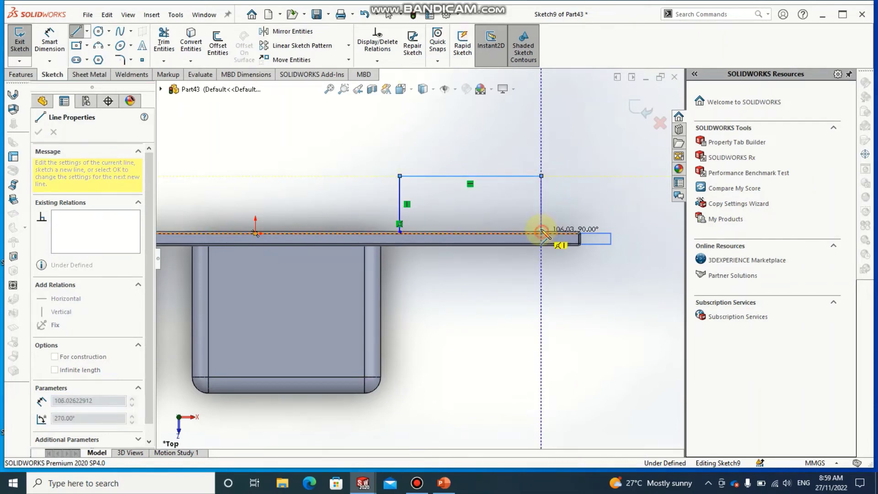
click(542, 233)
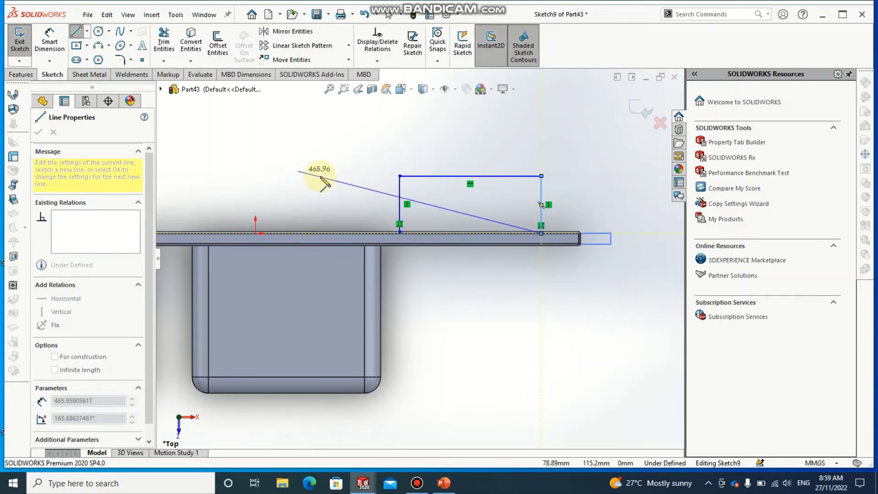
key(Escape)
key(Escape)
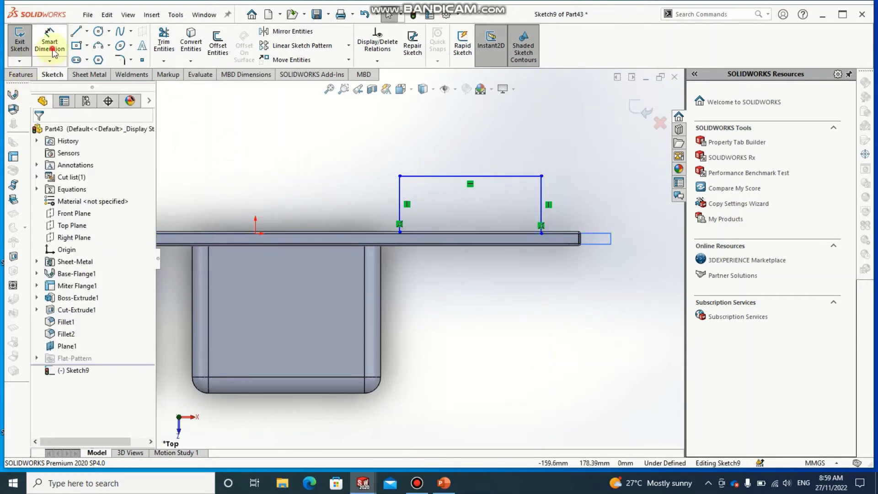
Dimension the left leg 80 mm tall and the top line 150 mm wide.
click(51, 49)
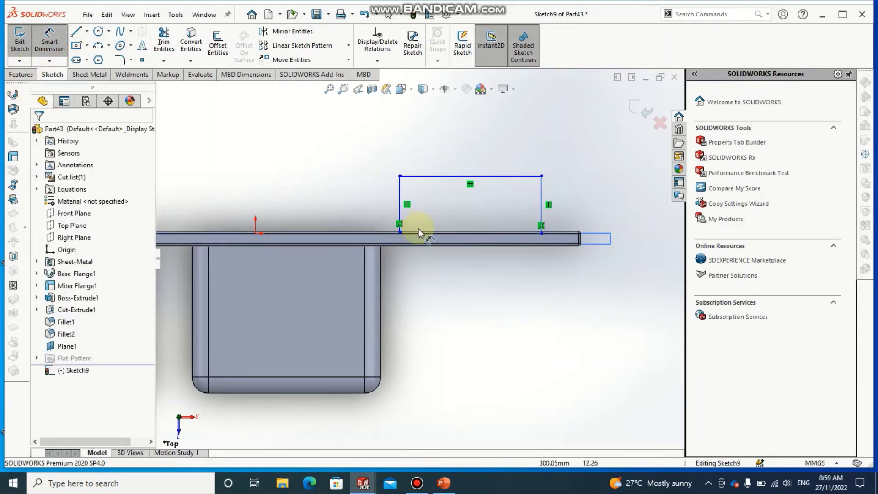
click(400, 197)
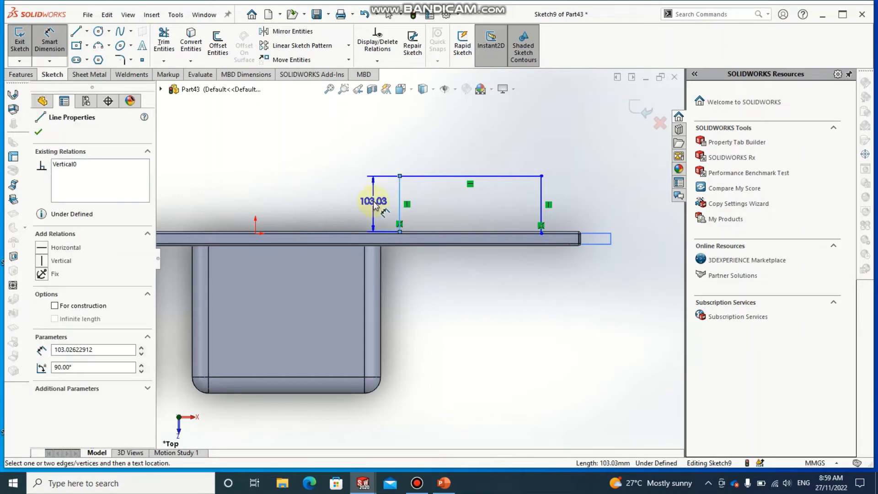
click(393, 208)
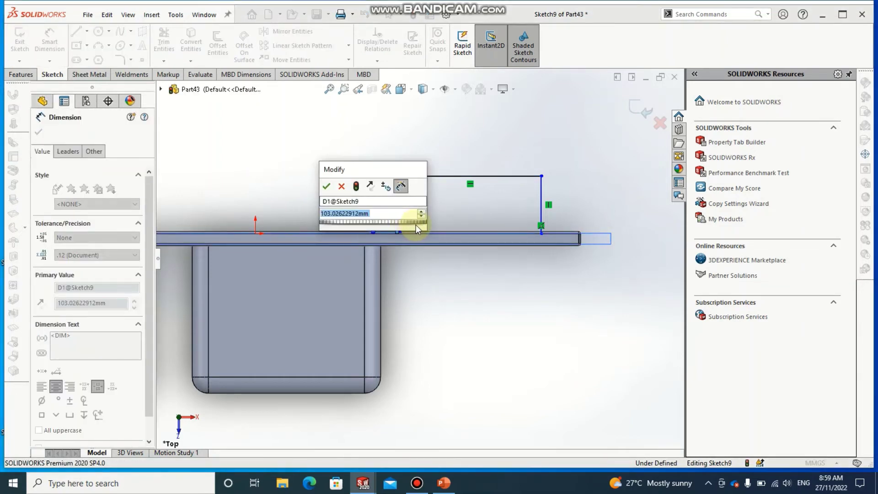
text(80)
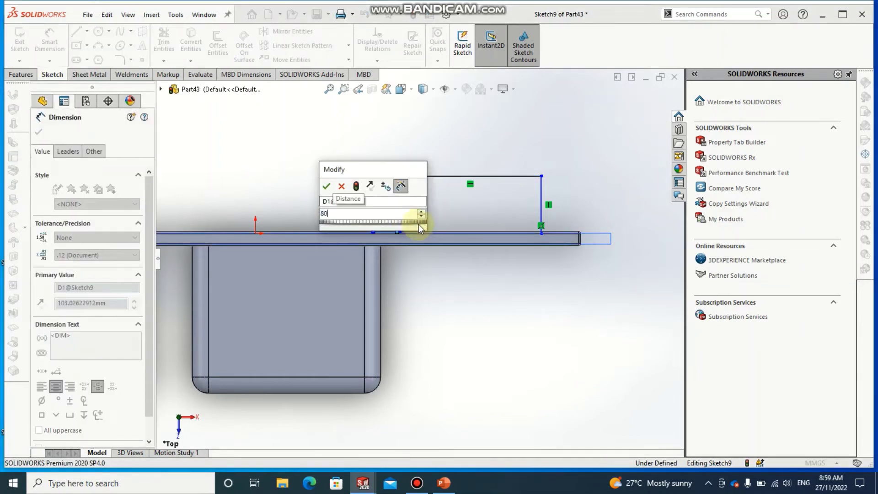
key(Return)
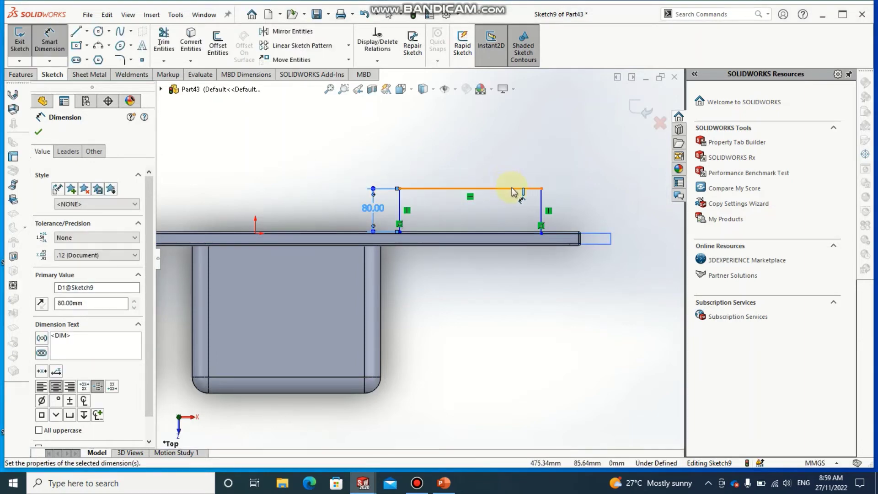
click(493, 178)
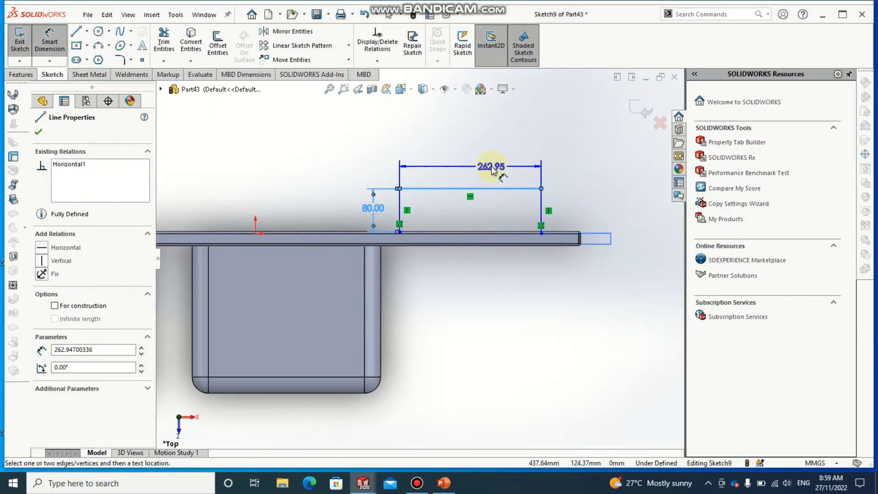
click(498, 175)
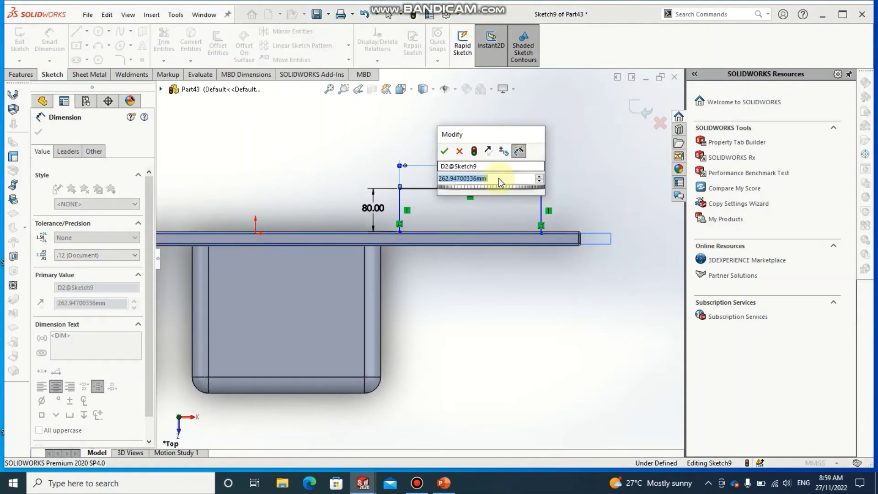
text(150)
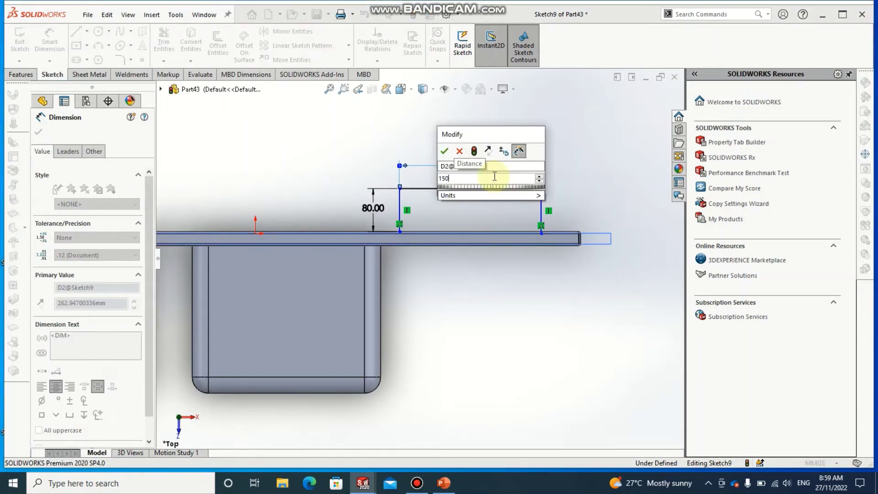
key(Return)
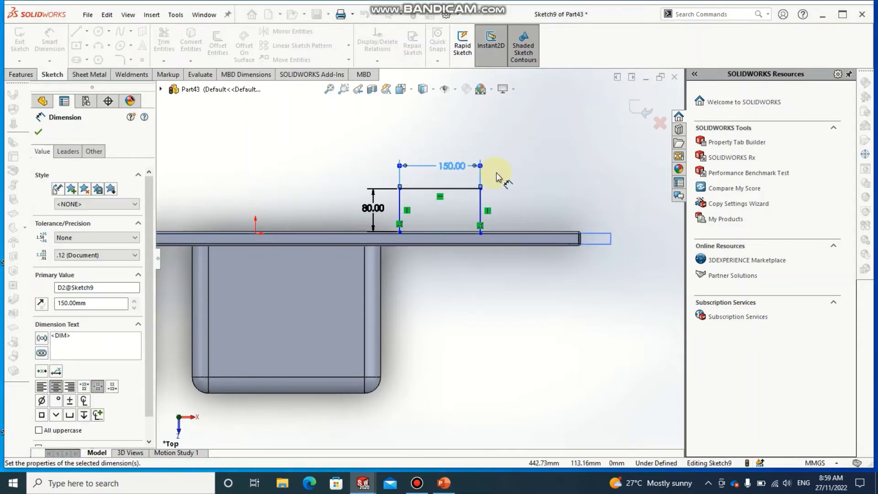
Set the right leg 100 mm from the deck's outer edge and exit the sketch.
middle_drag(464, 220, 481, 249)
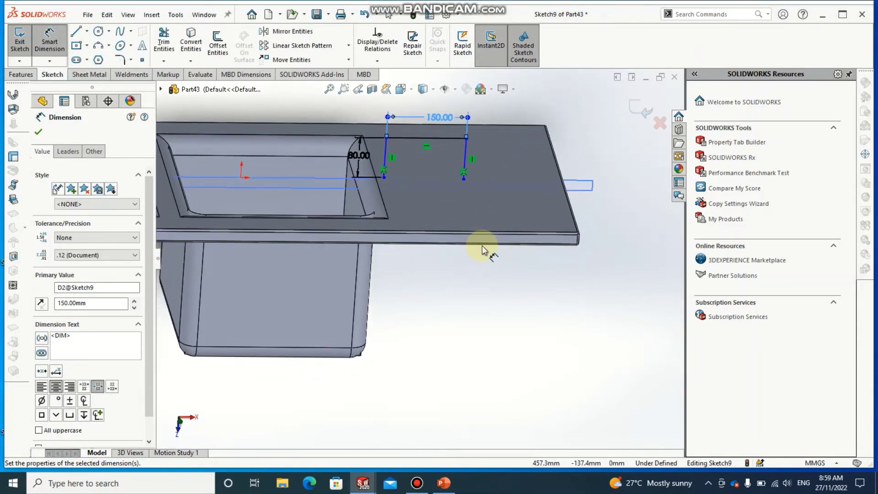
click(470, 154)
scroll(595, 256, down, 3)
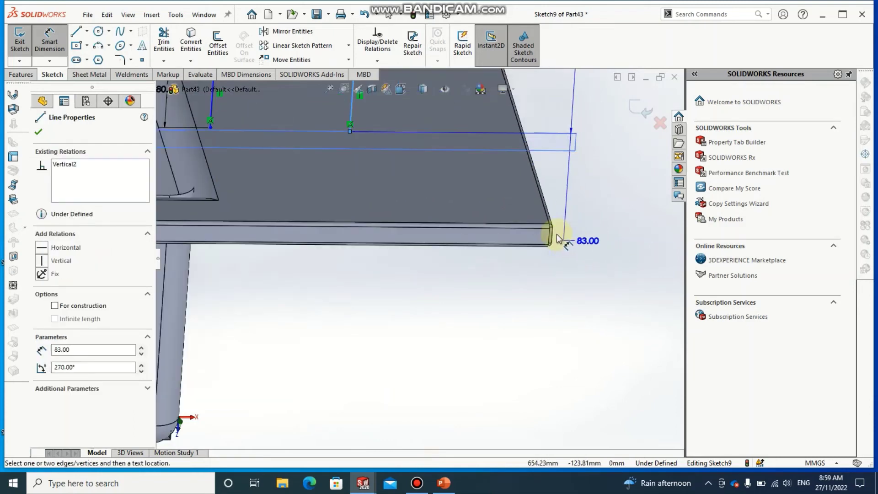
click(559, 235)
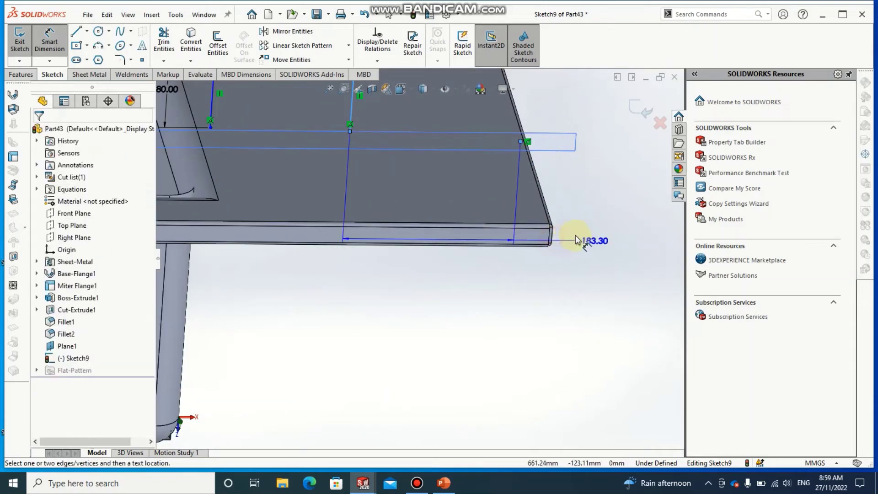
scroll(577, 221, up, 2)
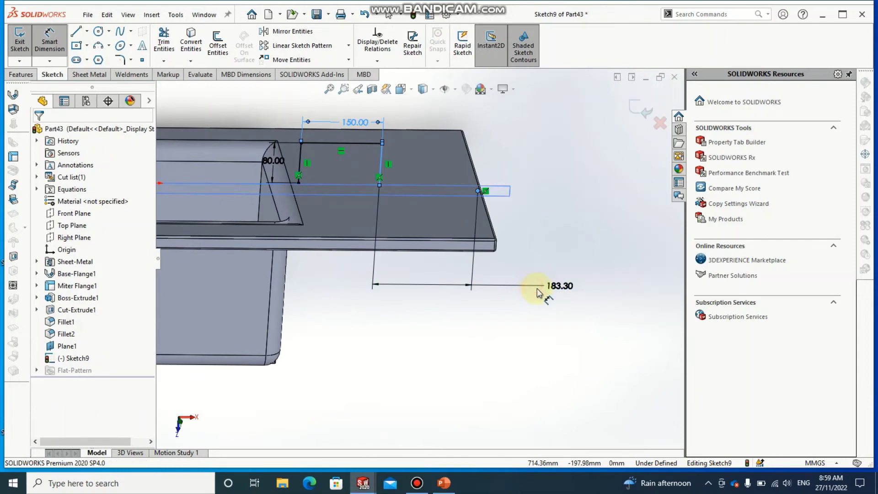
click(539, 291)
text(100)
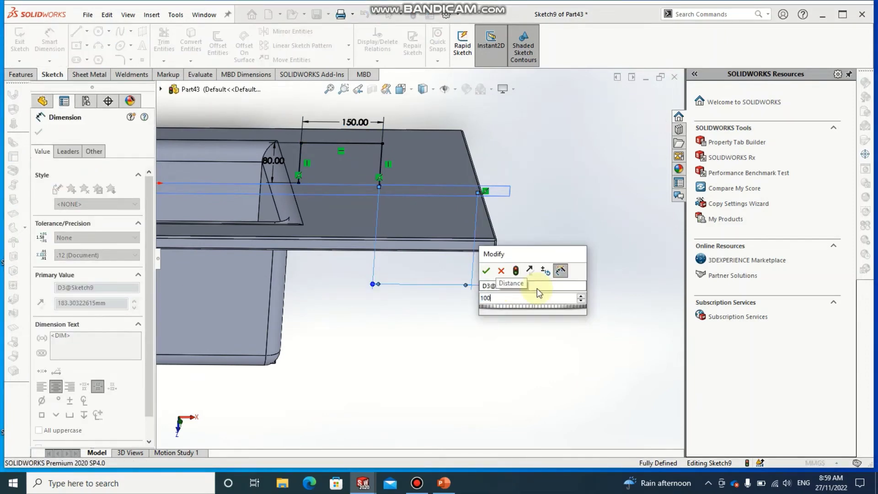
key(Return)
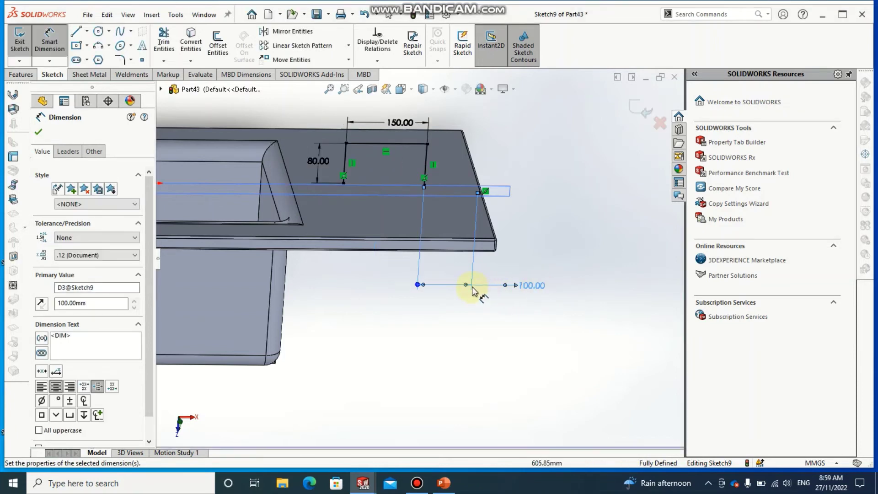
mouse_move(406, 281)
middle_down()
mouse_move(383, 274)
mouse_move(398, 284)
middle_up()
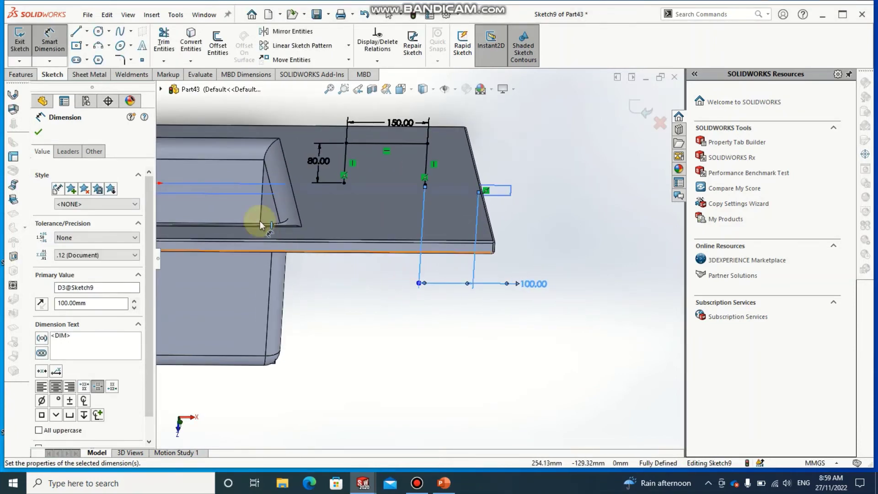
click(40, 133)
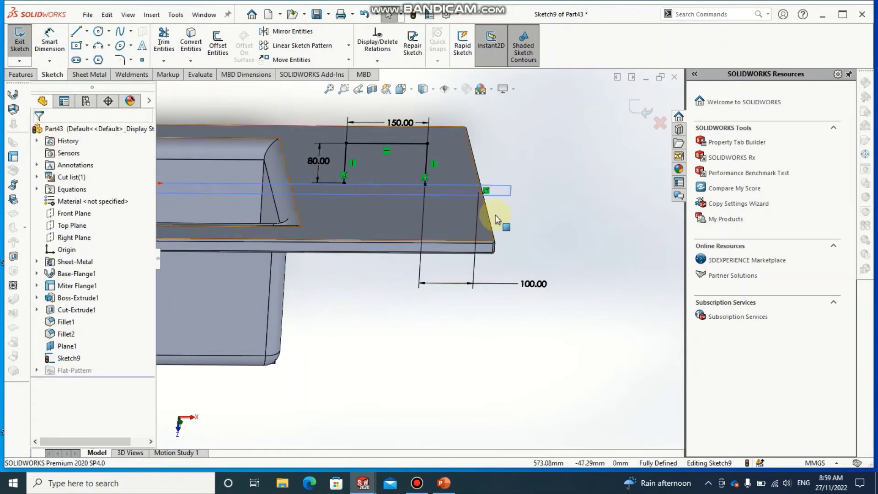
click(640, 108)
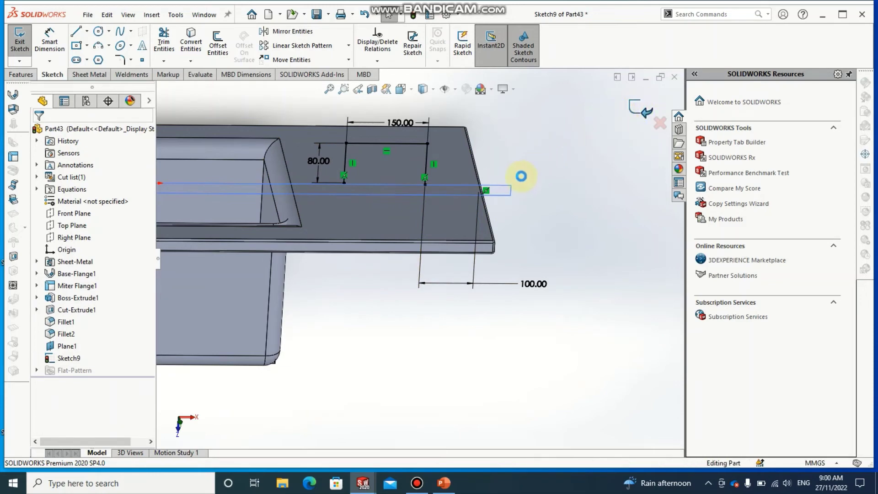
Start a new reference plane perpendicular to the rail path line Line1@Sketch9.
middle_drag(427, 192, 383, 155)
click(27, 76)
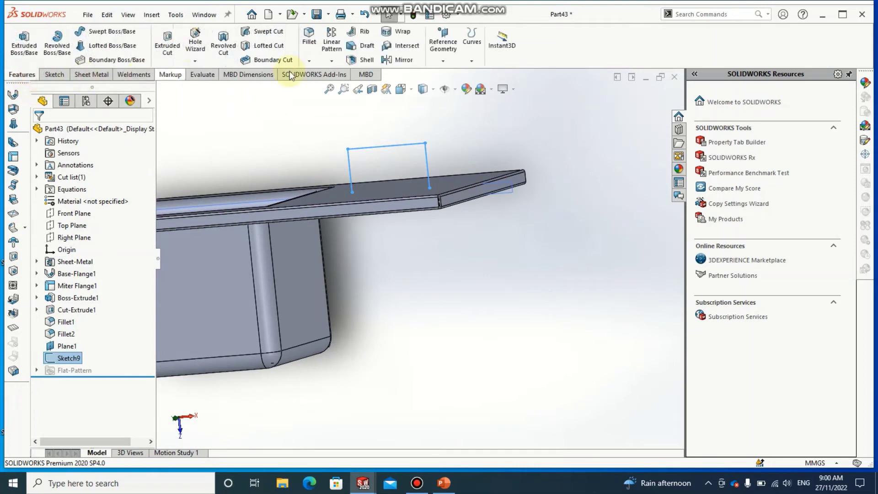
click(440, 50)
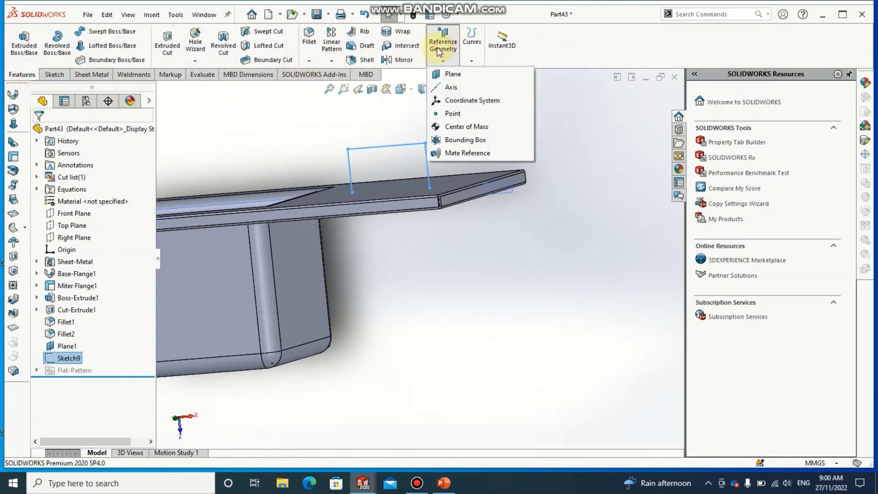
click(451, 75)
scroll(353, 199, down, 3)
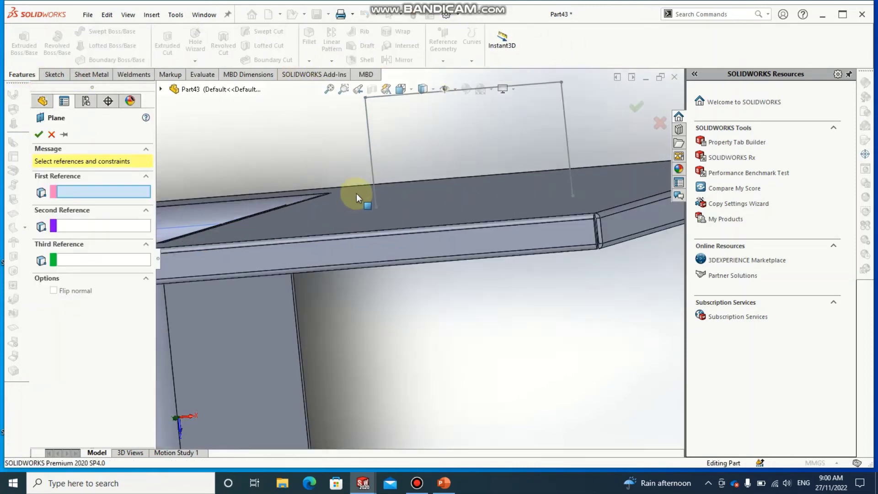
scroll(356, 194, down, 3)
click(389, 193)
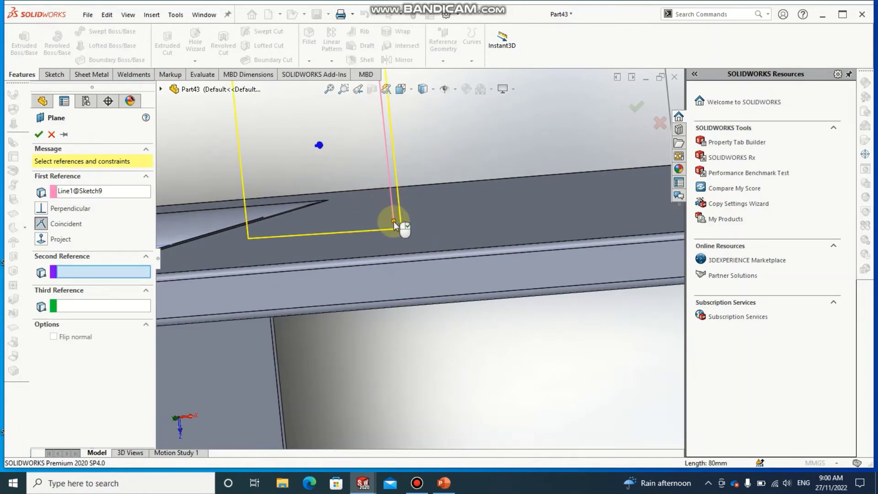
Add the line's end point as second reference and confirm Plane2.
scroll(395, 228, down, 1)
scroll(394, 225, down, 1)
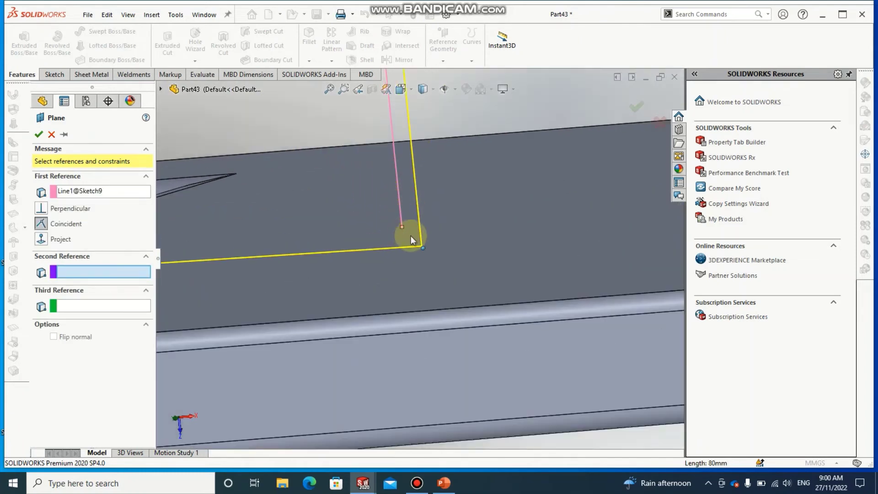
scroll(403, 228, down, 1)
click(401, 232)
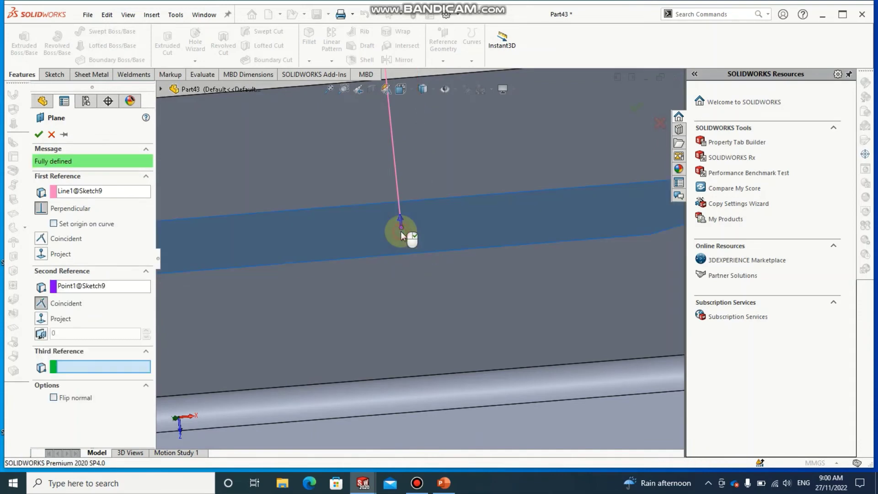
mouse_move(410, 257)
middle_down()
mouse_move(432, 235)
mouse_move(280, 222)
middle_up()
click(42, 136)
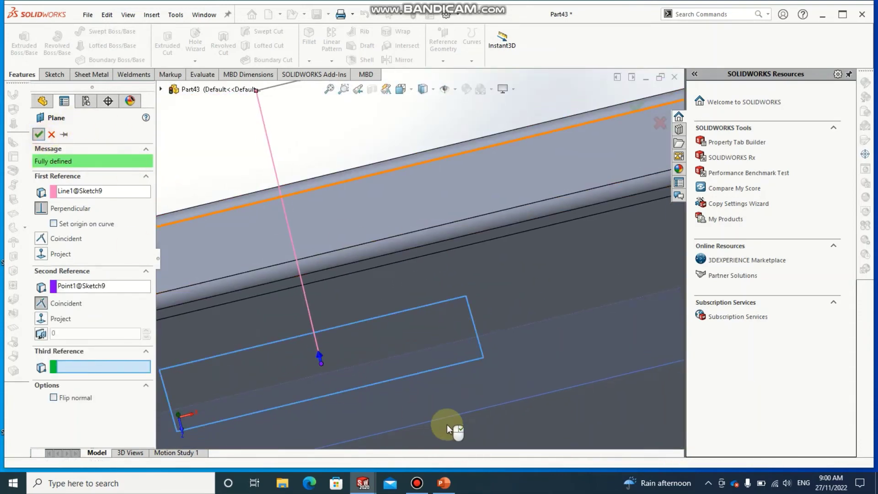
right_click(417, 350)
scroll(417, 349, up, 3)
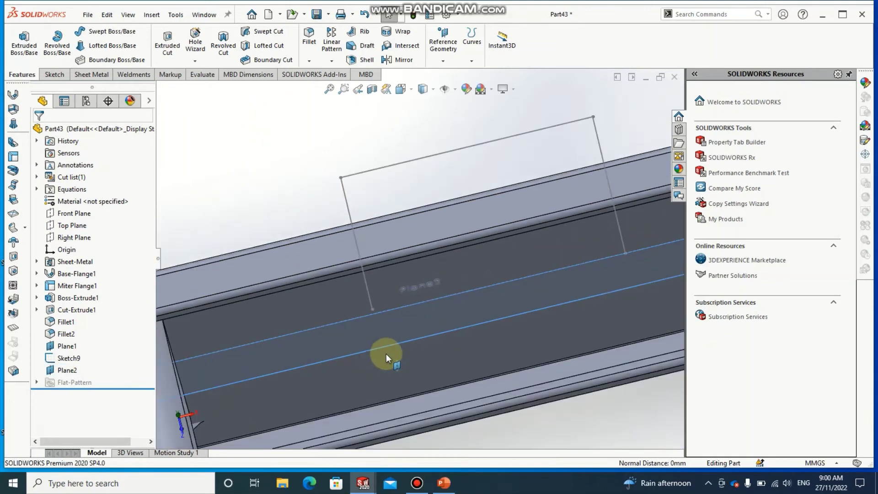
Sketch a circle on Plane2 centred at the rail path's end.
right_click(72, 372)
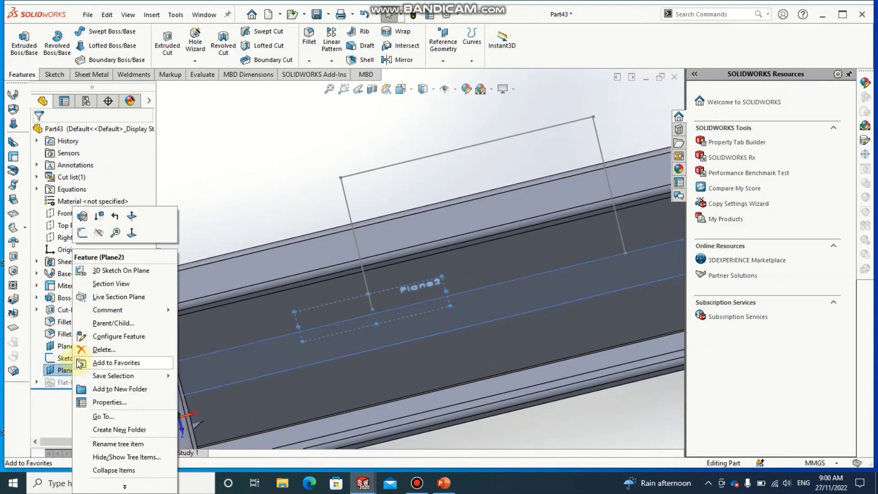
click(84, 232)
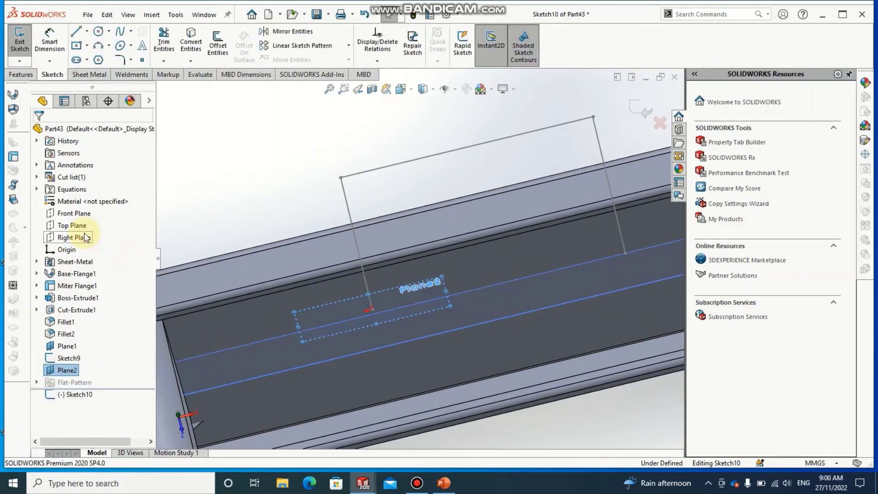
click(98, 33)
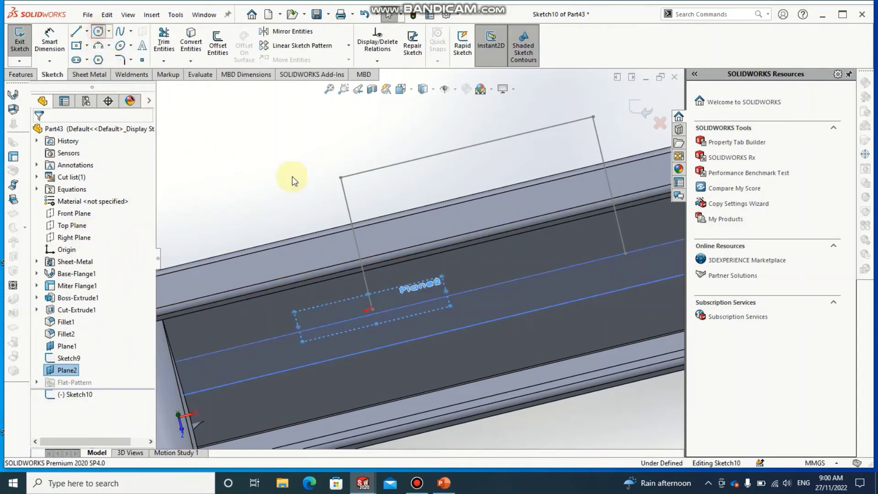
click(372, 311)
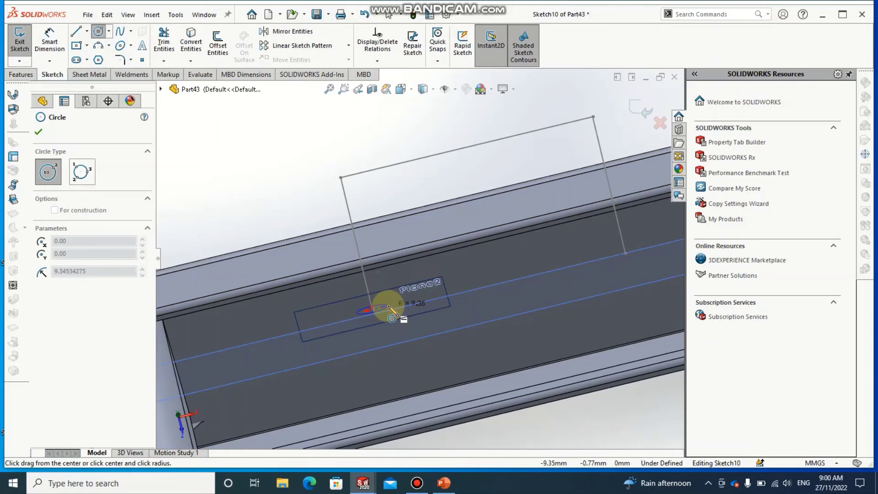
click(395, 306)
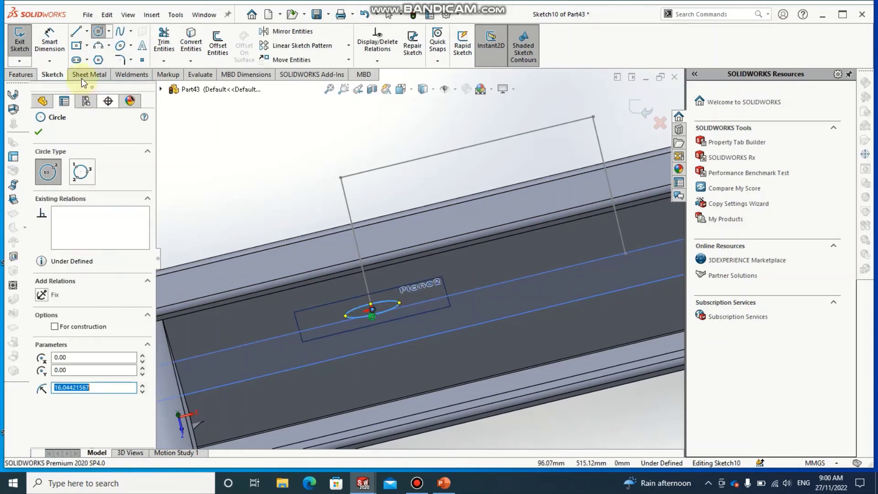
Dimension the circle to 8 mm diameter and exit Sketch10.
click(49, 43)
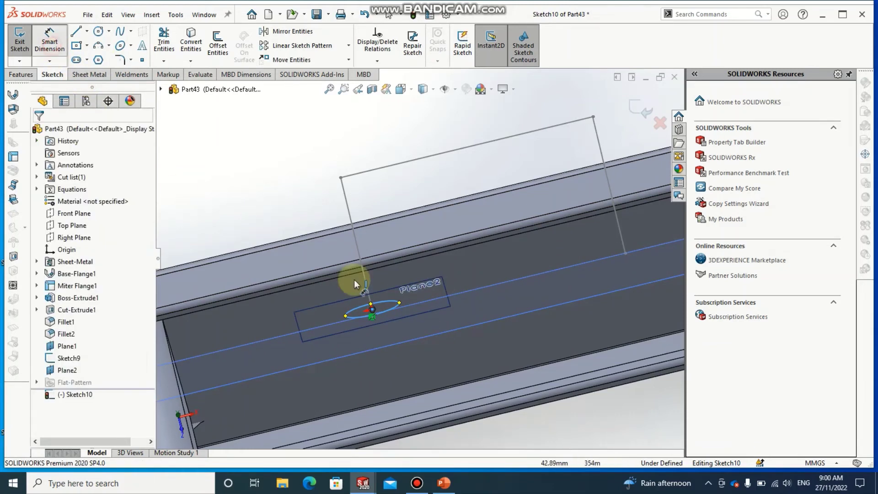
click(388, 301)
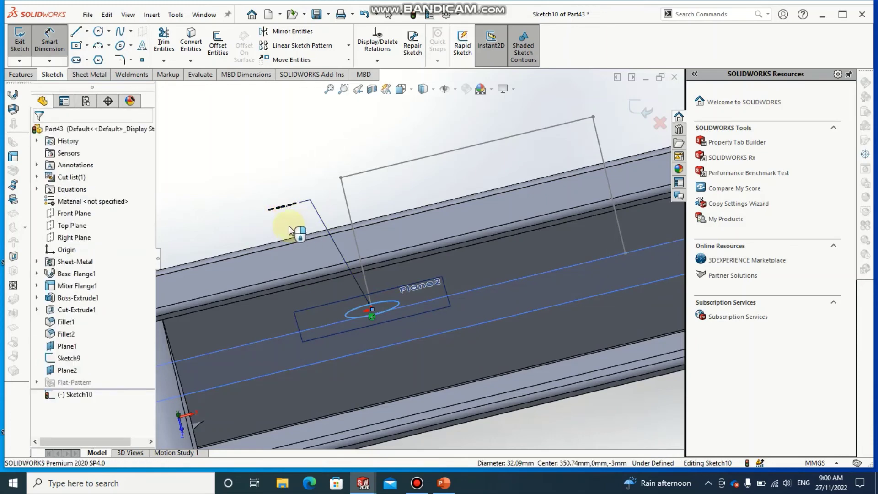
click(291, 230)
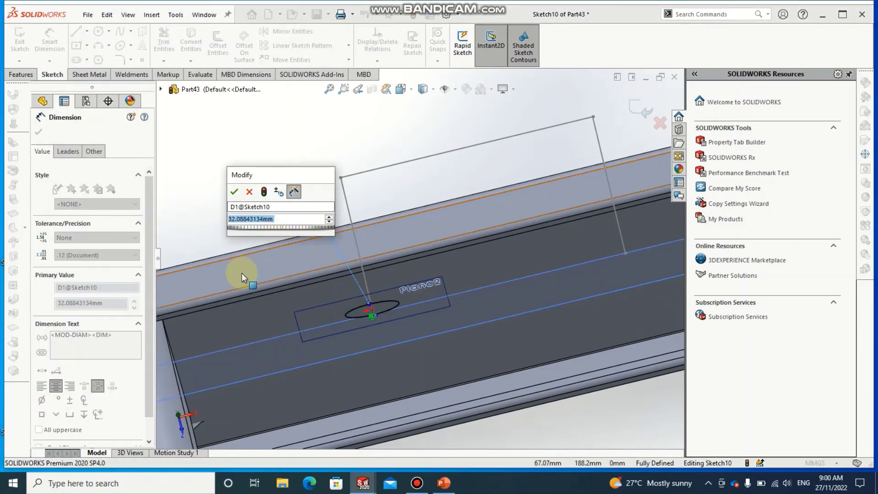
text(32)
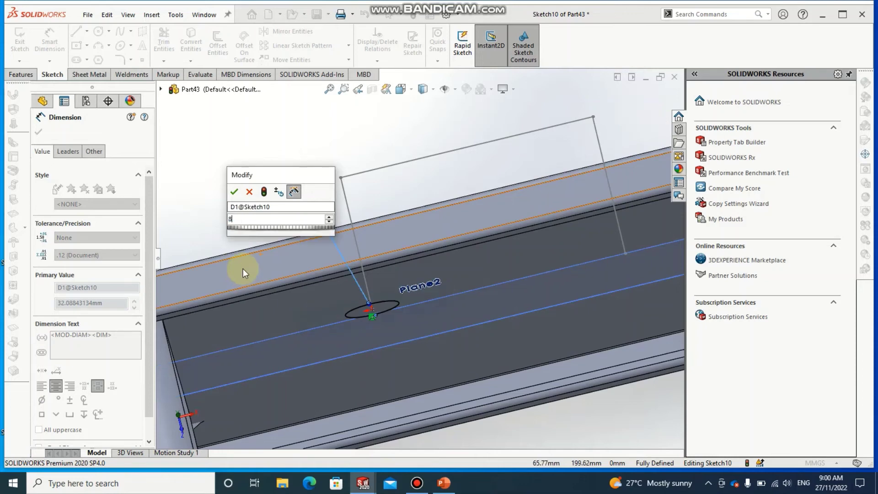
key(Return)
scroll(365, 309, down, 5)
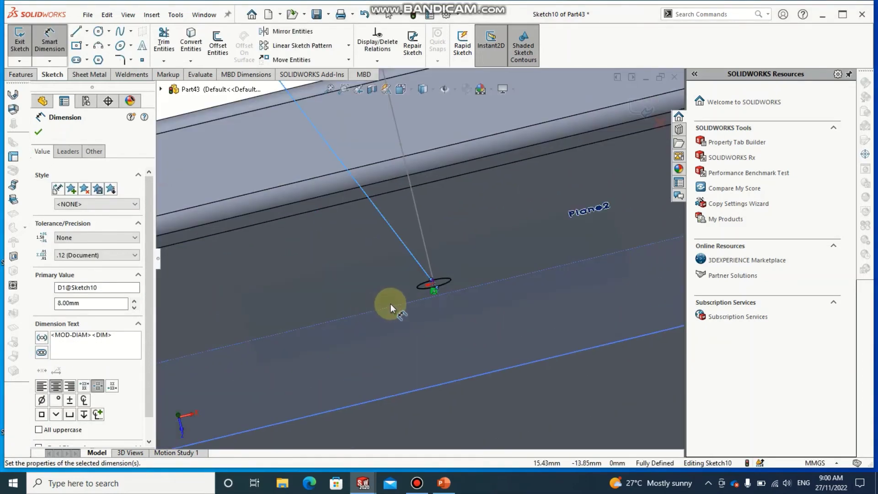
scroll(433, 291, up, 5)
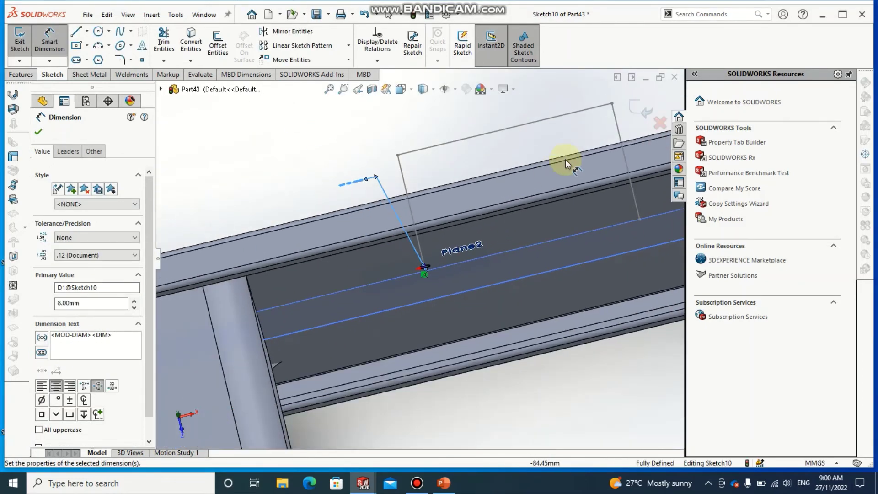
click(619, 124)
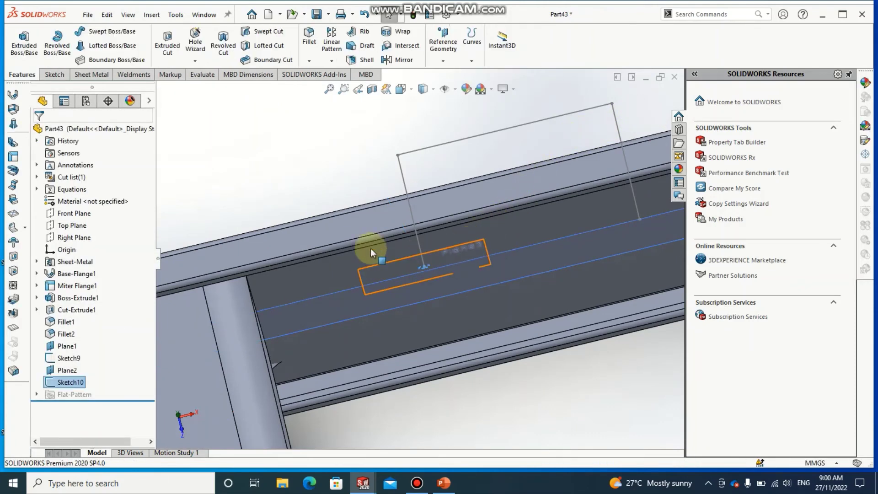
Sweep the Sketch10 circle along the Sketch9 rail path to create Sweep1.
click(103, 34)
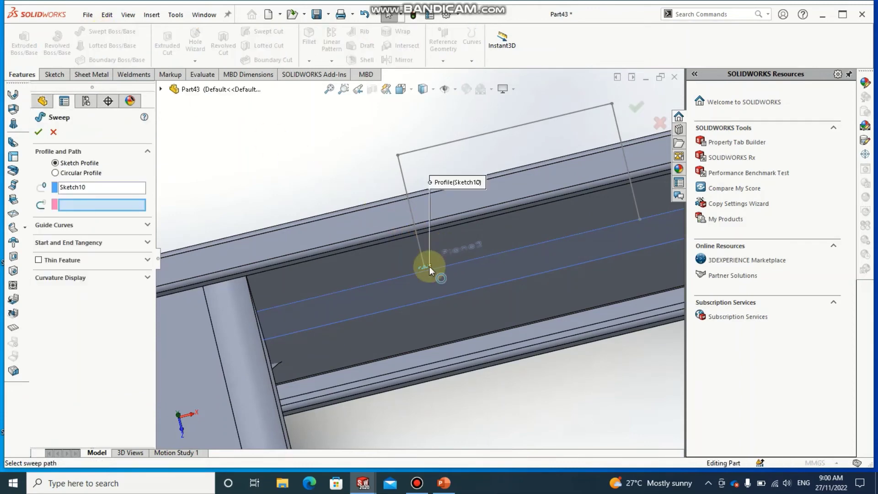
scroll(429, 266, down, 4)
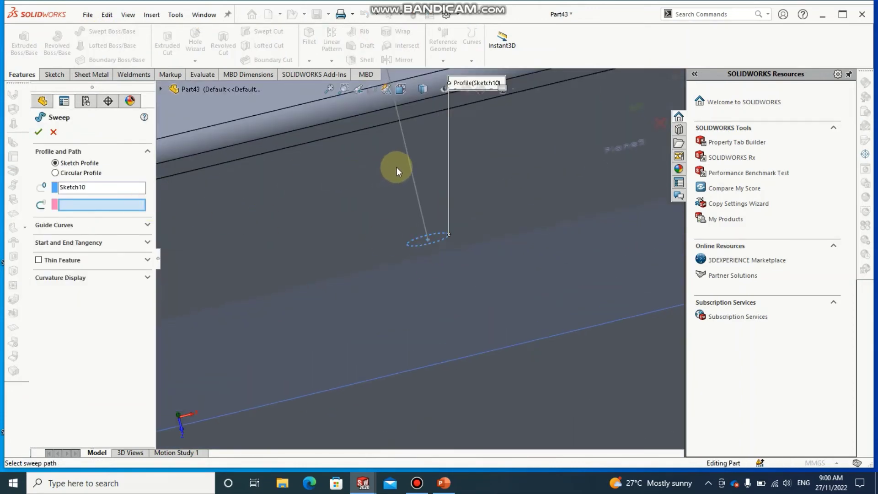
click(410, 171)
scroll(433, 251, up, 4)
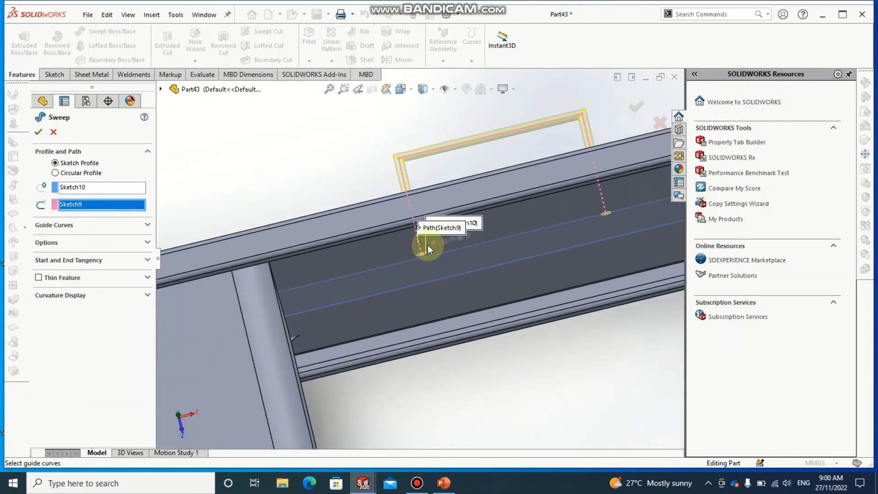
scroll(428, 245, up, 2)
middle_drag(444, 218, 464, 245)
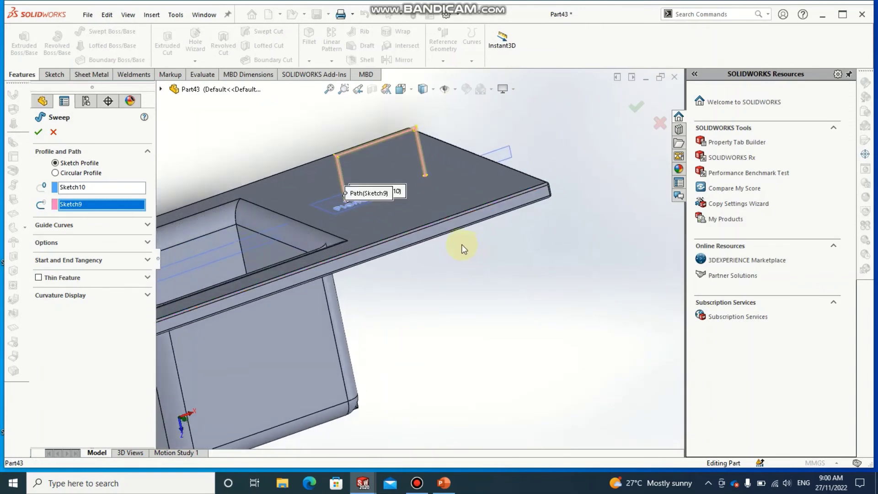
click(38, 132)
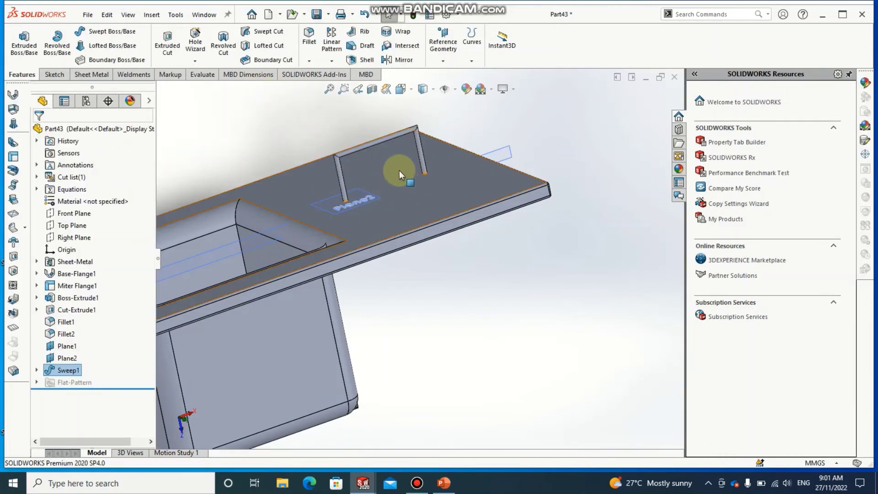
mouse_move(399, 170)
middle_down()
mouse_move(441, 210)
mouse_move(349, 157)
mouse_move(332, 174)
middle_up()
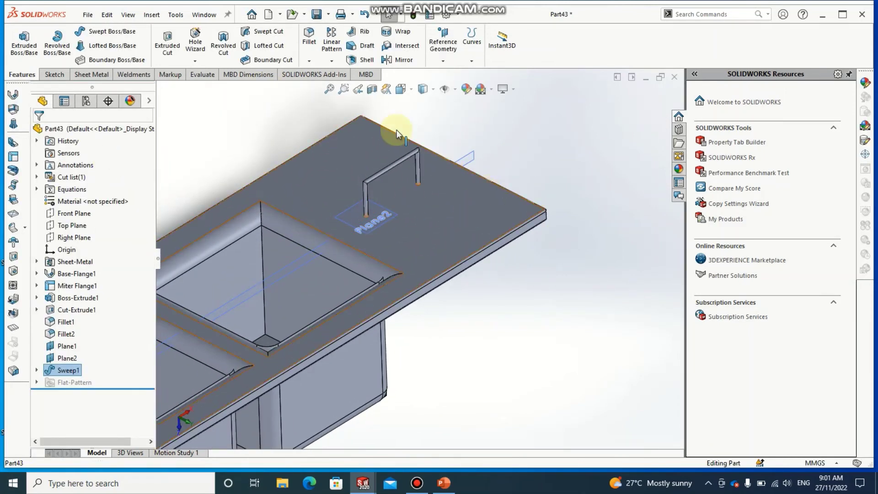
Start a linear pattern of the rail along a deck edge at 30 mm spacing.
click(340, 47)
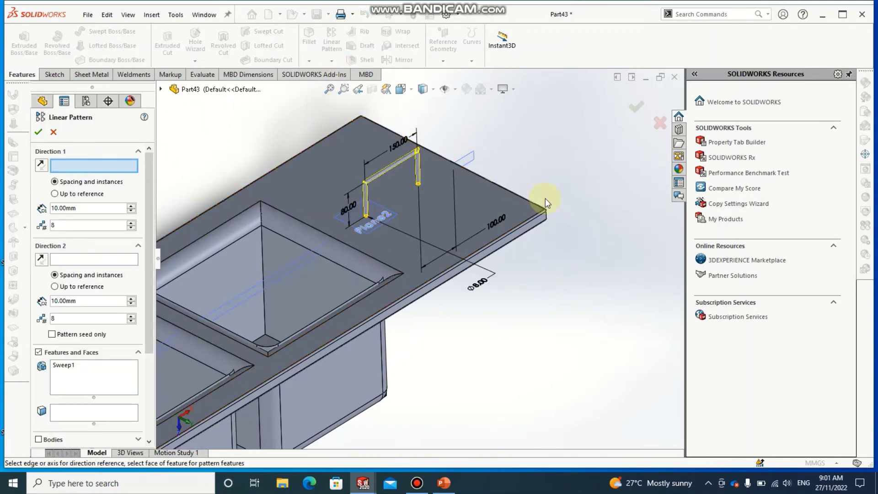
click(485, 178)
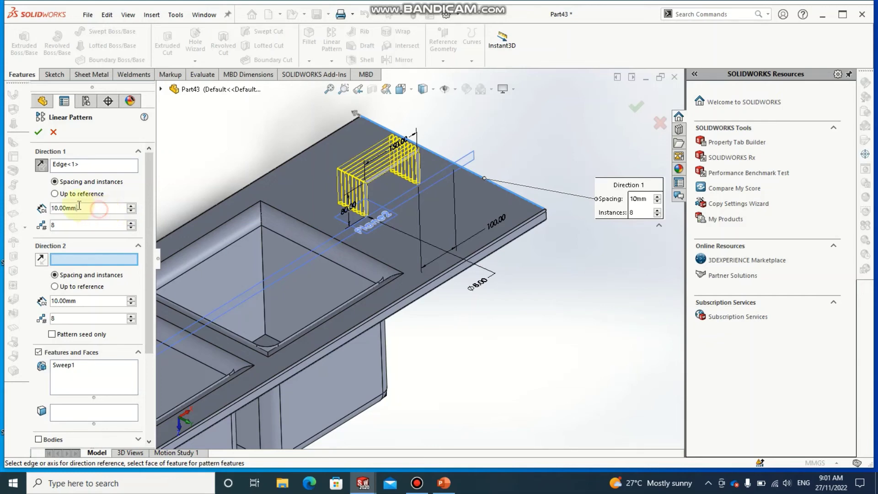
drag(80, 205, 32, 210)
text(30)
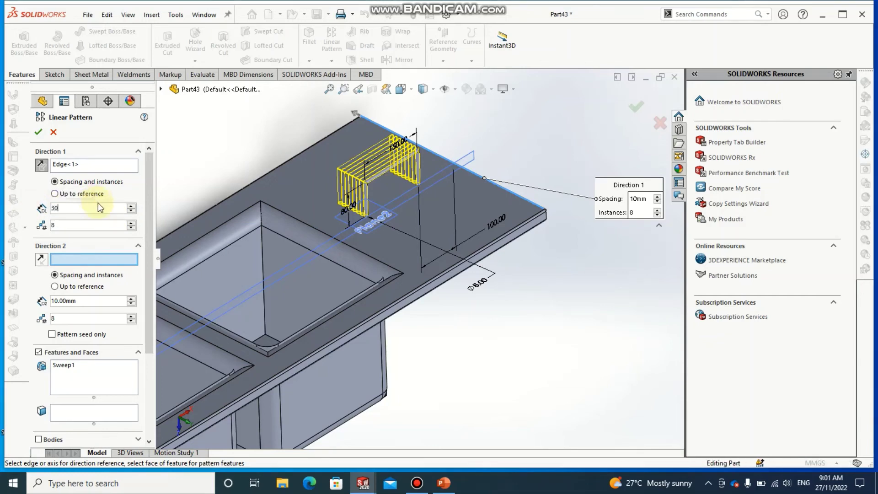
key(Return)
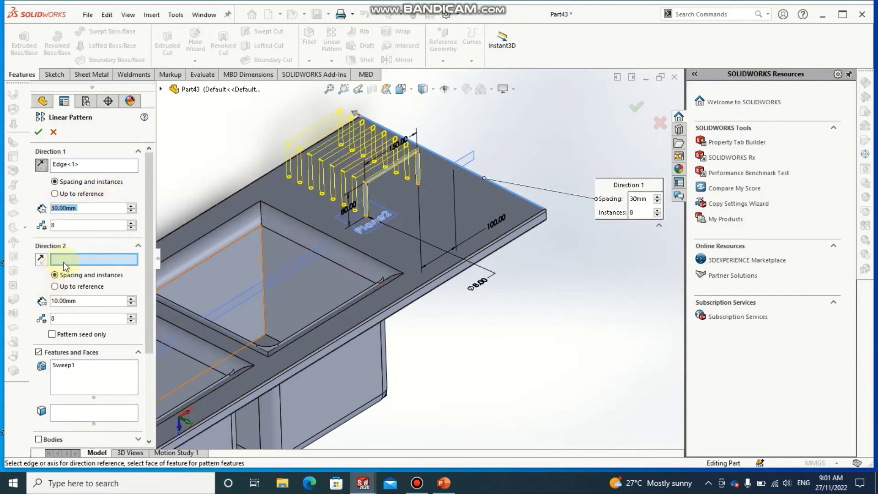
Set a reversed second deck-edge direction at 30 mm, 8 instances, and apply it.
click(523, 198)
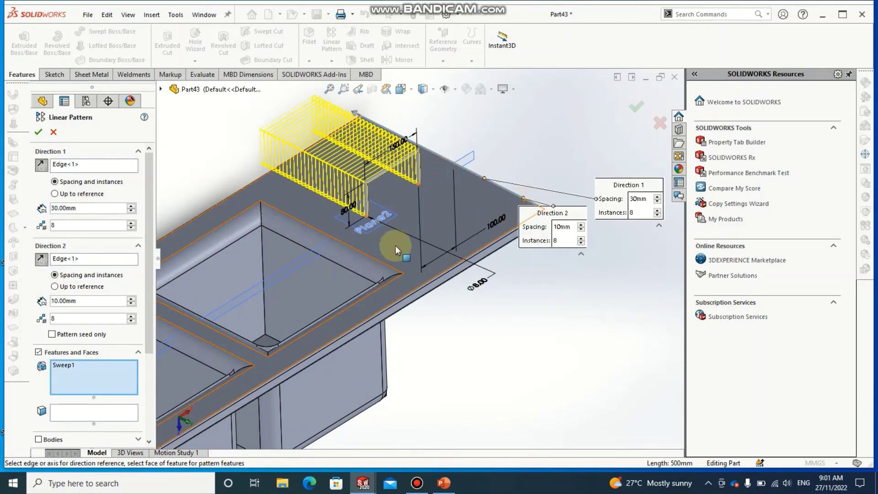
click(42, 263)
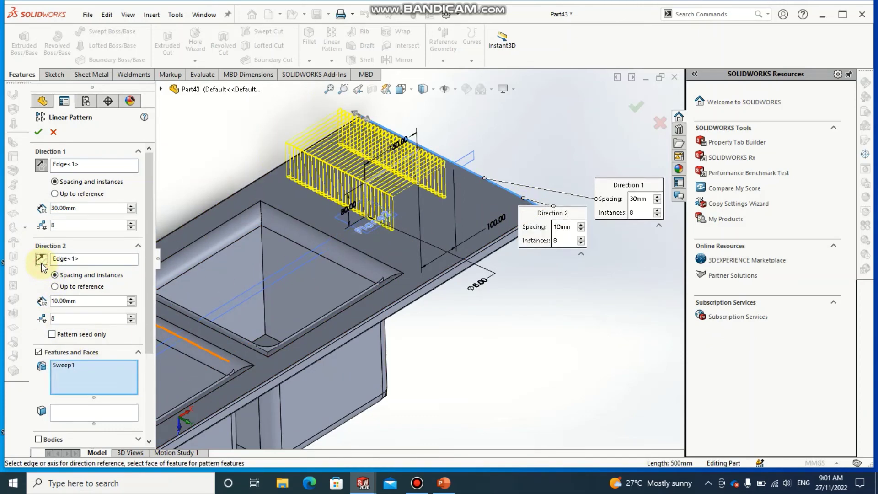
click(131, 299)
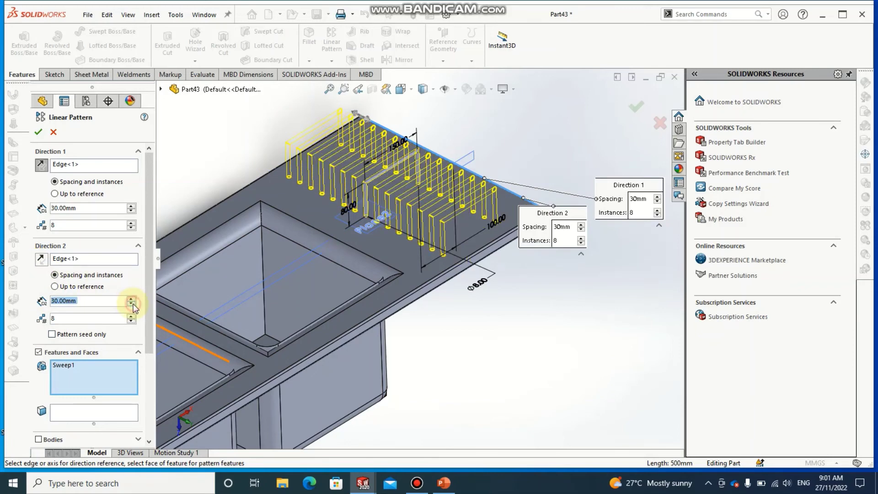
mouse_move(372, 245)
middle_down()
mouse_move(463, 219)
mouse_move(465, 235)
mouse_move(391, 111)
middle_up()
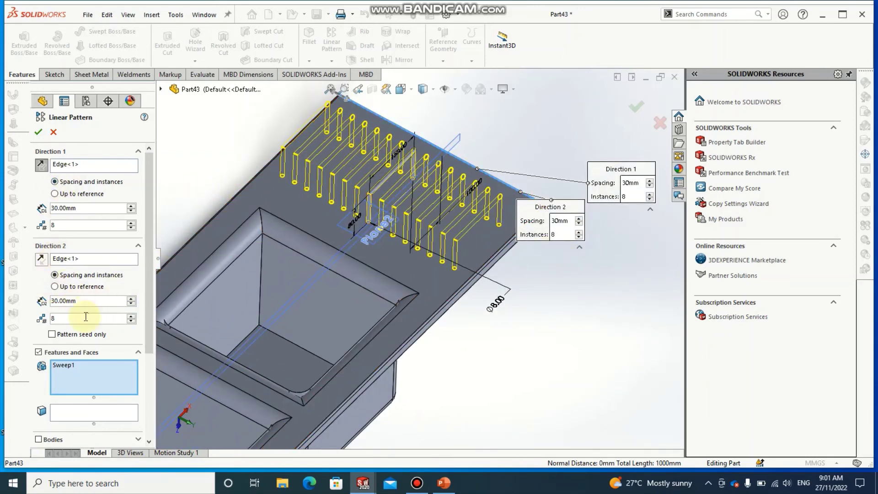
click(39, 136)
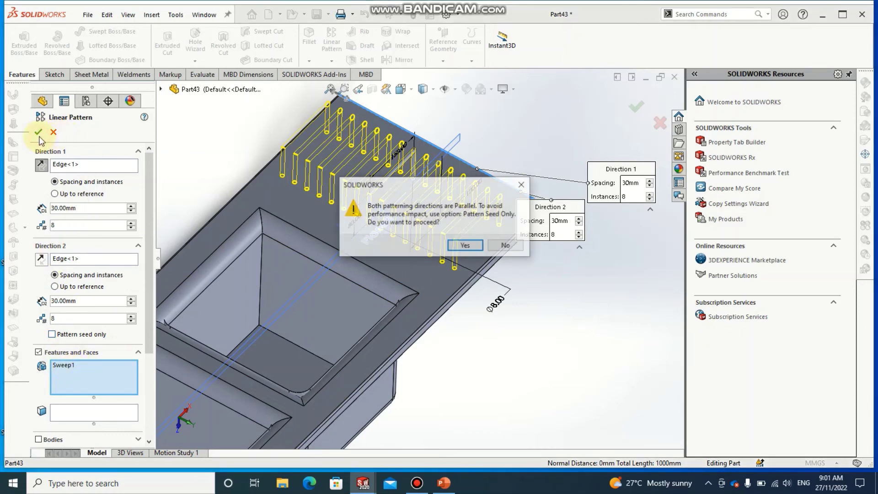
click(473, 250)
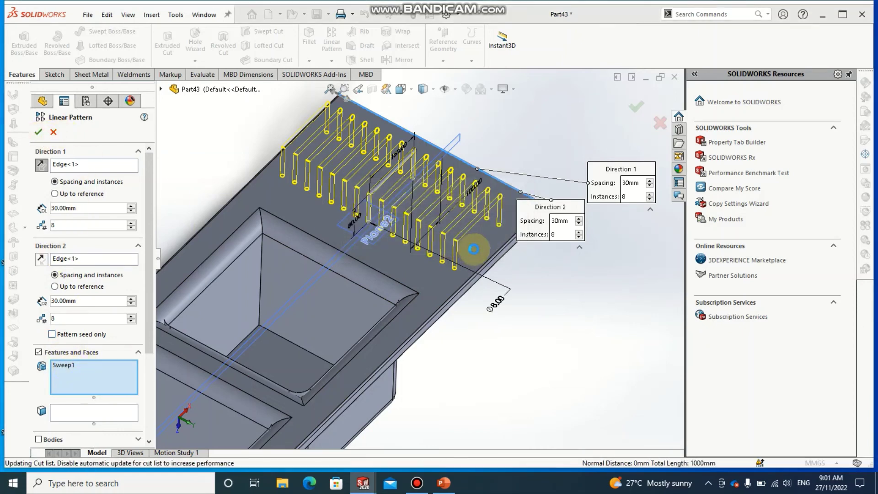
Finish LPattern1 and orbit to a more top-down view of the sink.
right_click(482, 249)
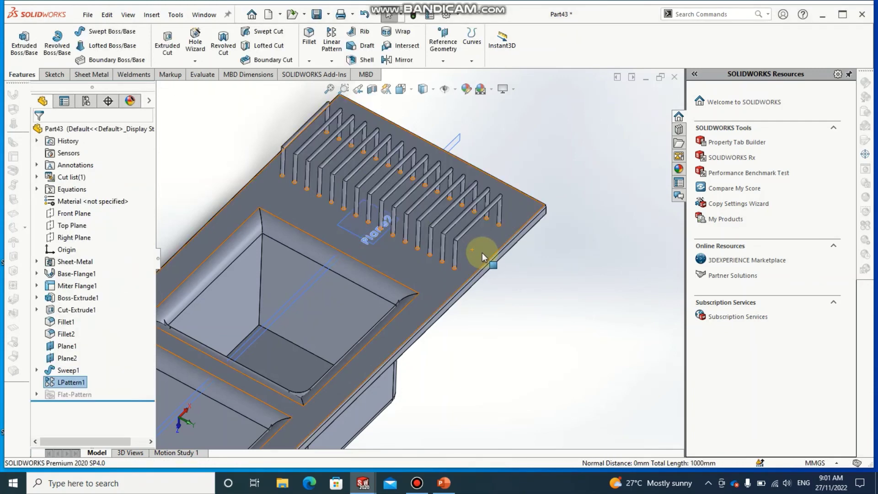
mouse_move(453, 240)
middle_down()
mouse_move(392, 226)
mouse_move(446, 255)
mouse_move(468, 235)
mouse_move(455, 262)
middle_up()
scroll(447, 254, up, 5)
click(597, 212)
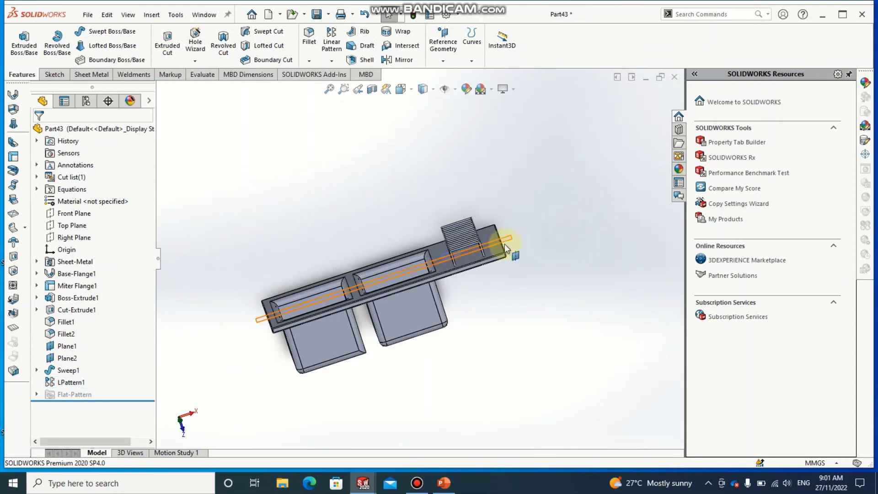
middle_drag(504, 243, 492, 223)
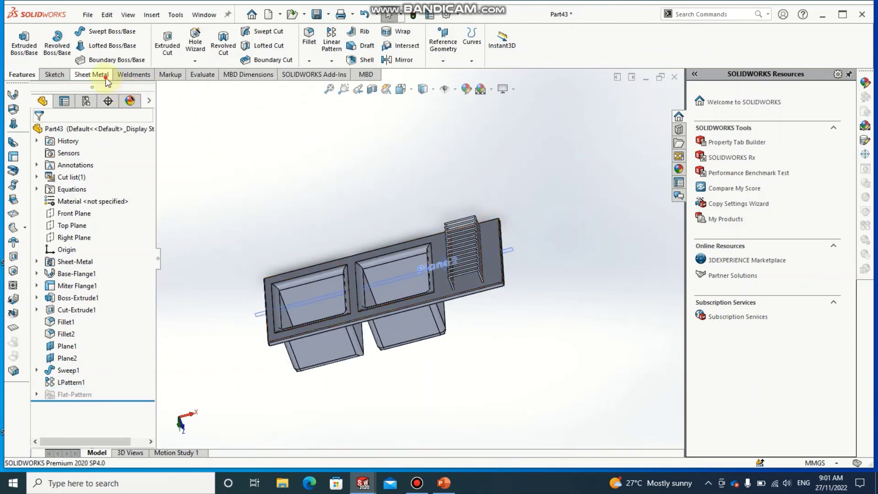
Start an Edge Flange from the Sheet Metal tab, inspect the edge, then cancel it.
click(92, 74)
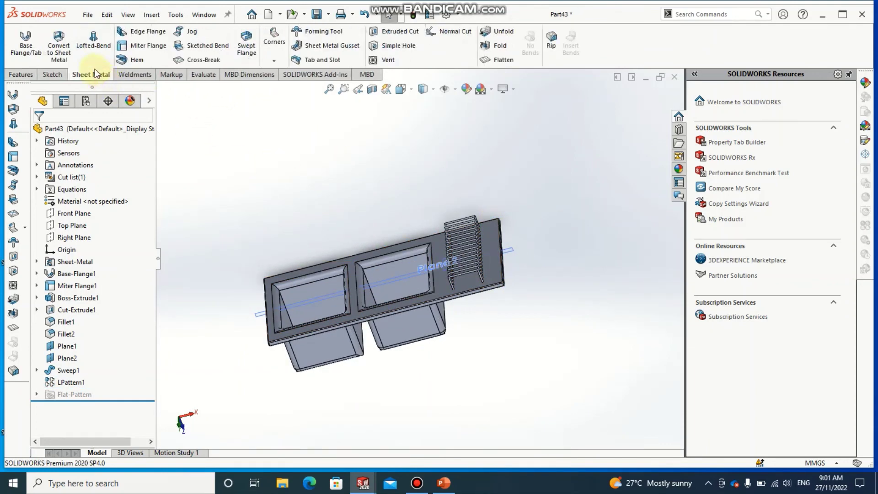
click(151, 35)
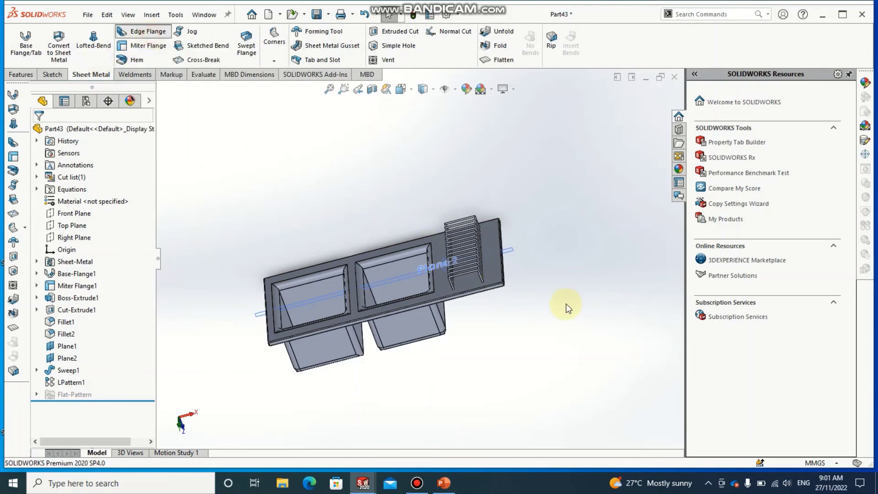
scroll(498, 275, down, 2)
scroll(500, 276, down, 3)
scroll(474, 253, down, 2)
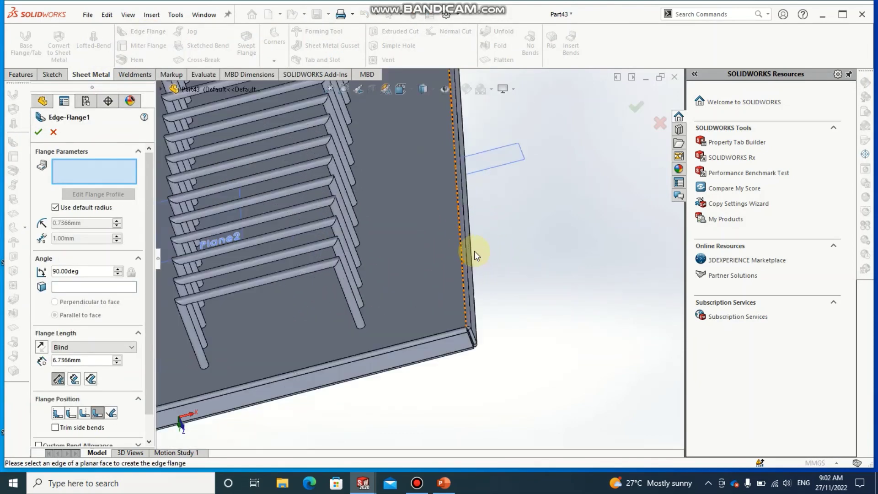
scroll(465, 245, down, 2)
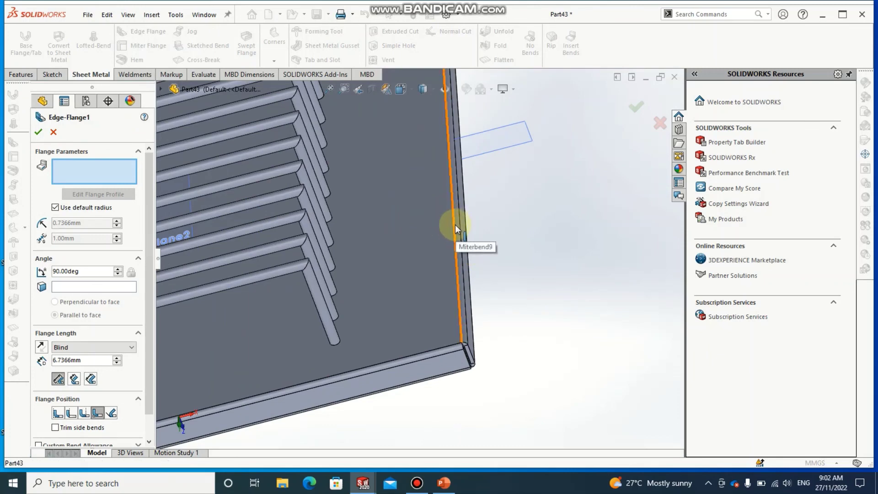
mouse_move(454, 210)
middle_down()
mouse_move(435, 149)
mouse_move(439, 168)
mouse_move(461, 185)
mouse_move(416, 265)
mouse_move(323, 273)
mouse_move(274, 302)
middle_up()
key(Escape)
scroll(439, 227, up, 5)
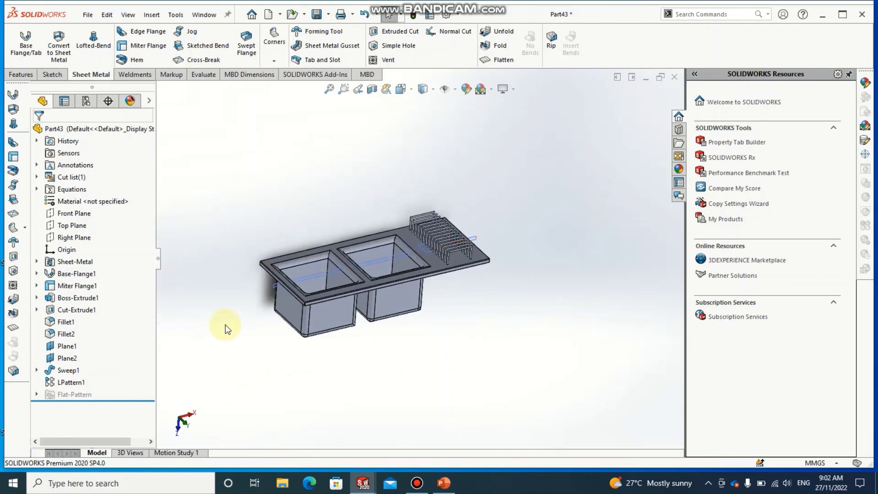
Zoom in on the rim and start a Closed Corner from the Corners menu.
scroll(343, 295, down, 2)
scroll(343, 295, down, 2)
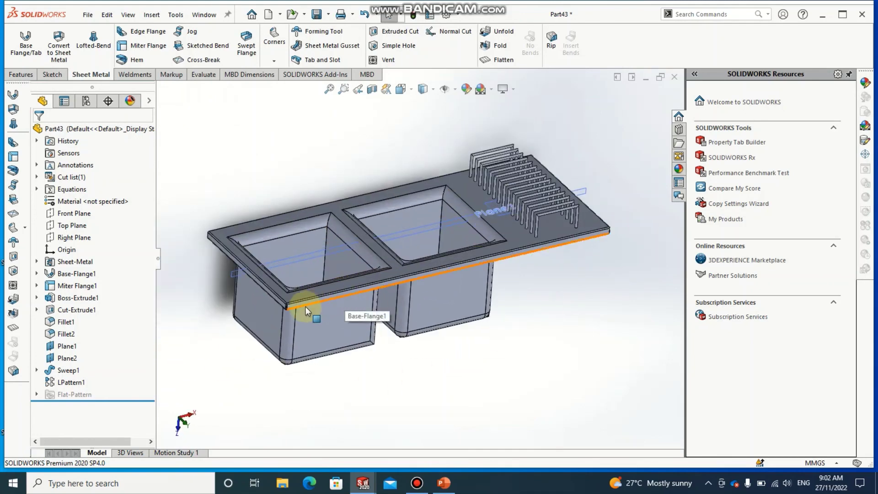
scroll(306, 307, down, 1)
scroll(291, 308, down, 2)
scroll(308, 294, down, 2)
scroll(308, 294, down, 2)
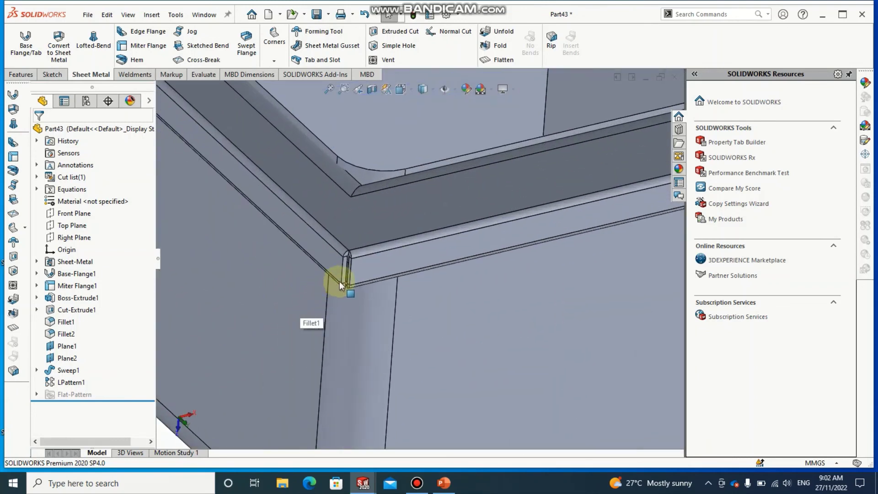
scroll(340, 282, down, 3)
click(281, 42)
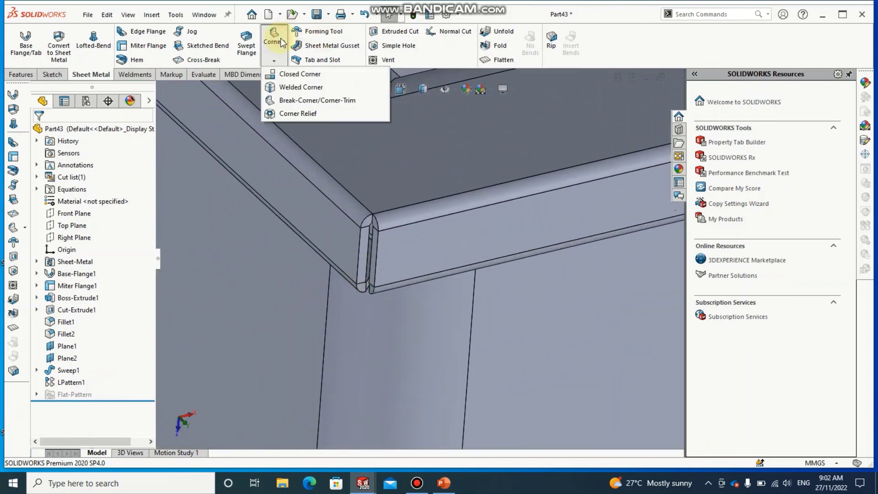
click(277, 41)
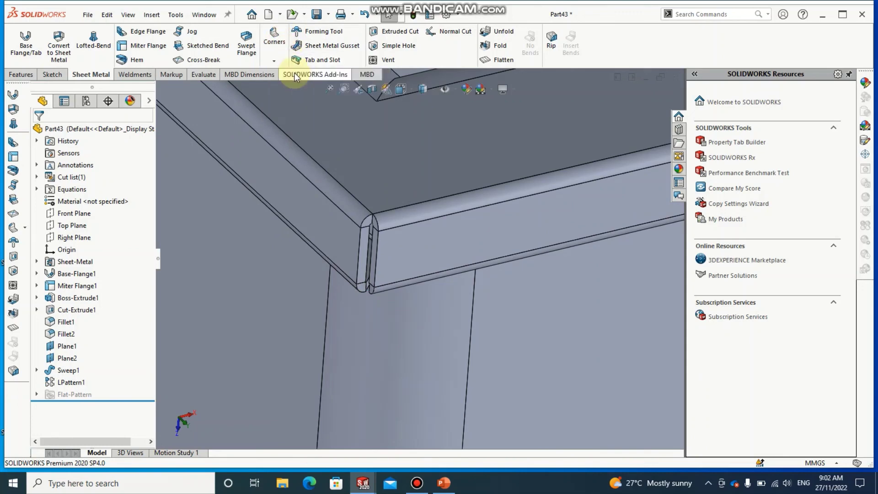
click(274, 41)
click(298, 73)
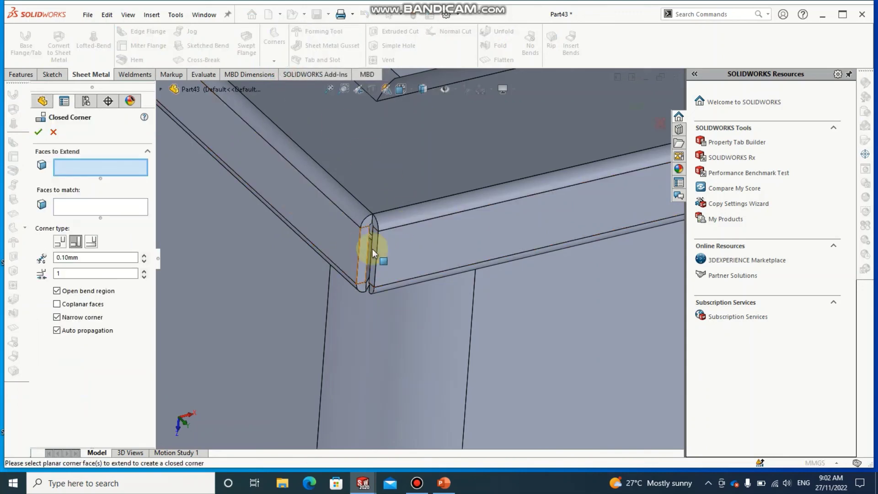
scroll(372, 250, down, 2)
scroll(379, 255, down, 1)
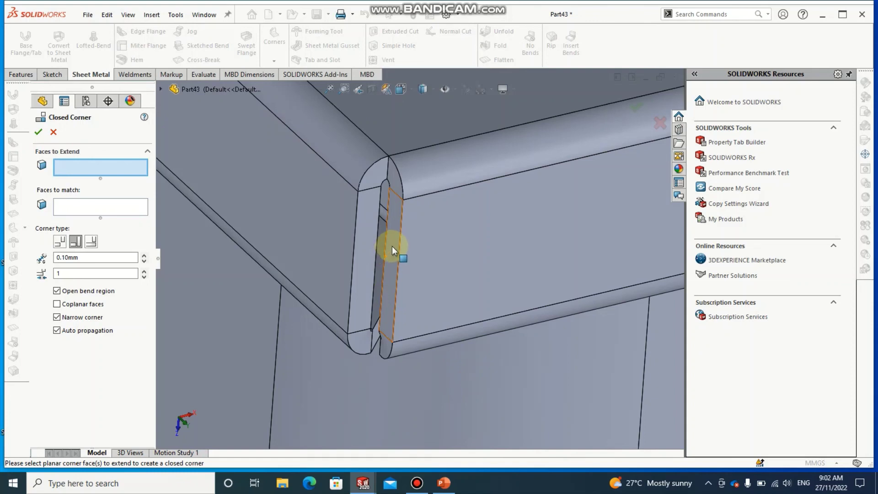
Select the rim corner flange face, remove extra Face<3> and Face<2>, and confirm.
click(392, 256)
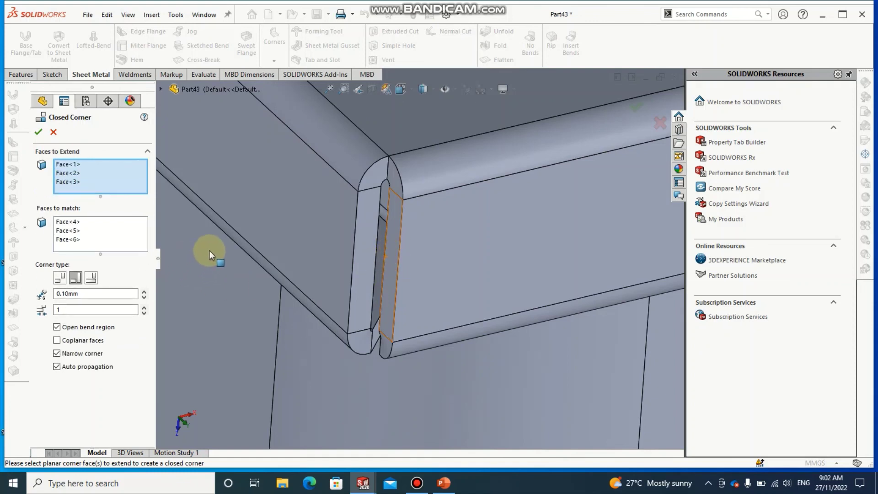
click(75, 182)
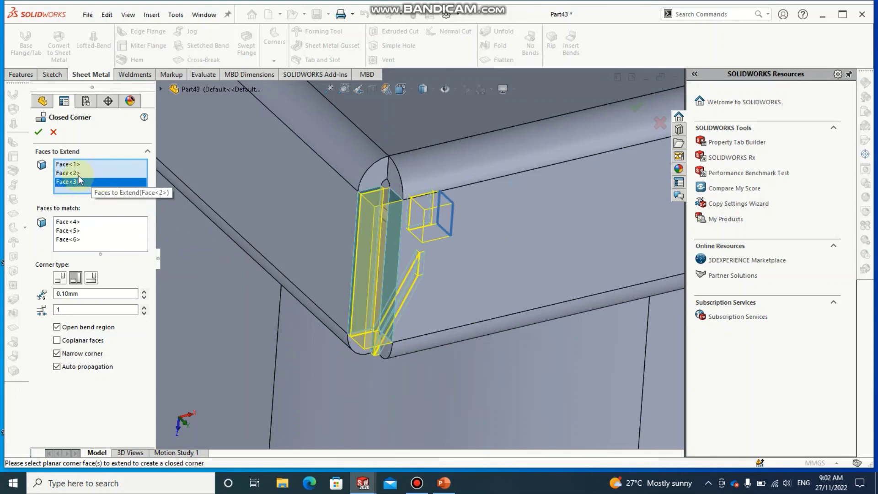
key(Delete)
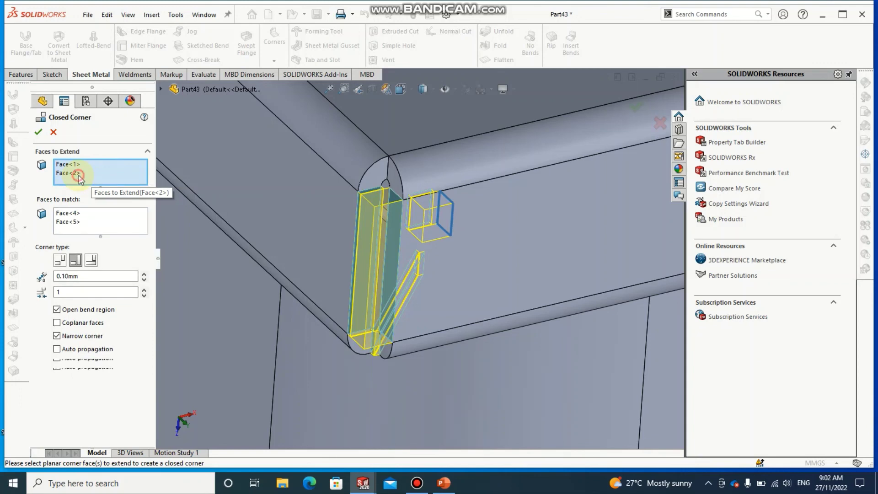
click(71, 175)
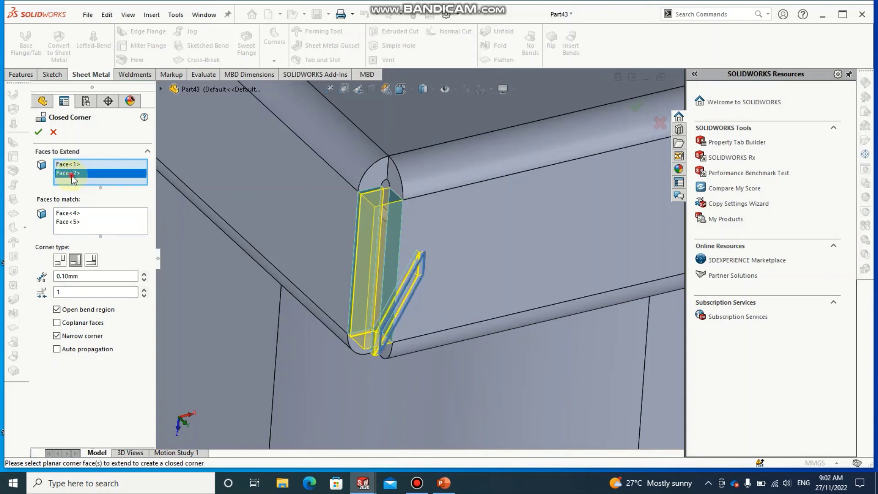
key(Delete)
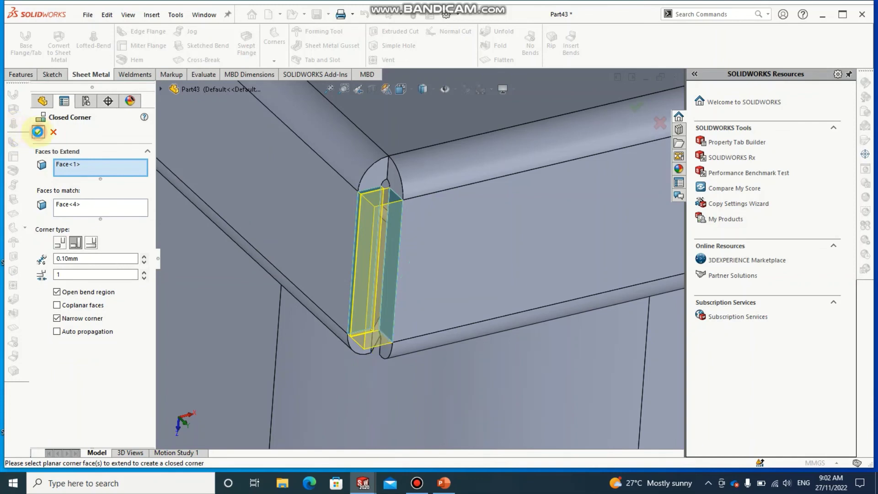
click(38, 132)
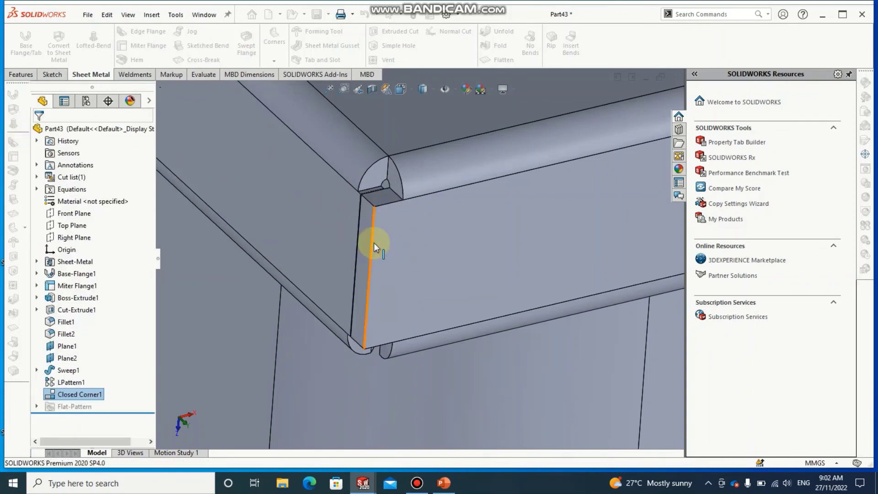
scroll(375, 243, up, 3)
scroll(375, 243, up, 2)
scroll(424, 183, up, 2)
scroll(454, 205, up, 2)
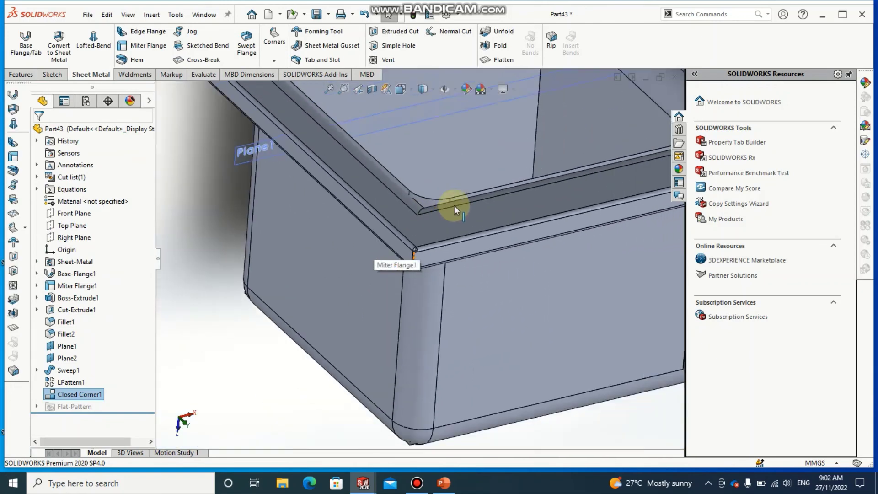
scroll(463, 211, up, 2)
scroll(463, 210, up, 2)
scroll(490, 212, up, 2)
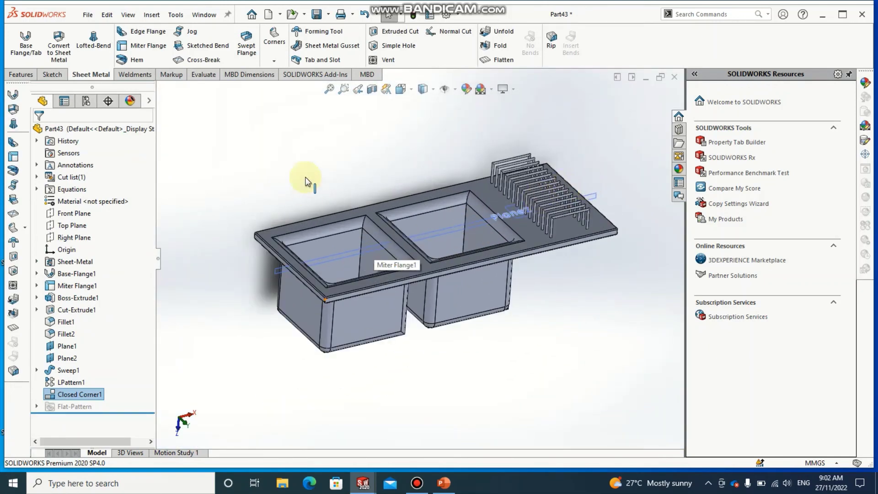